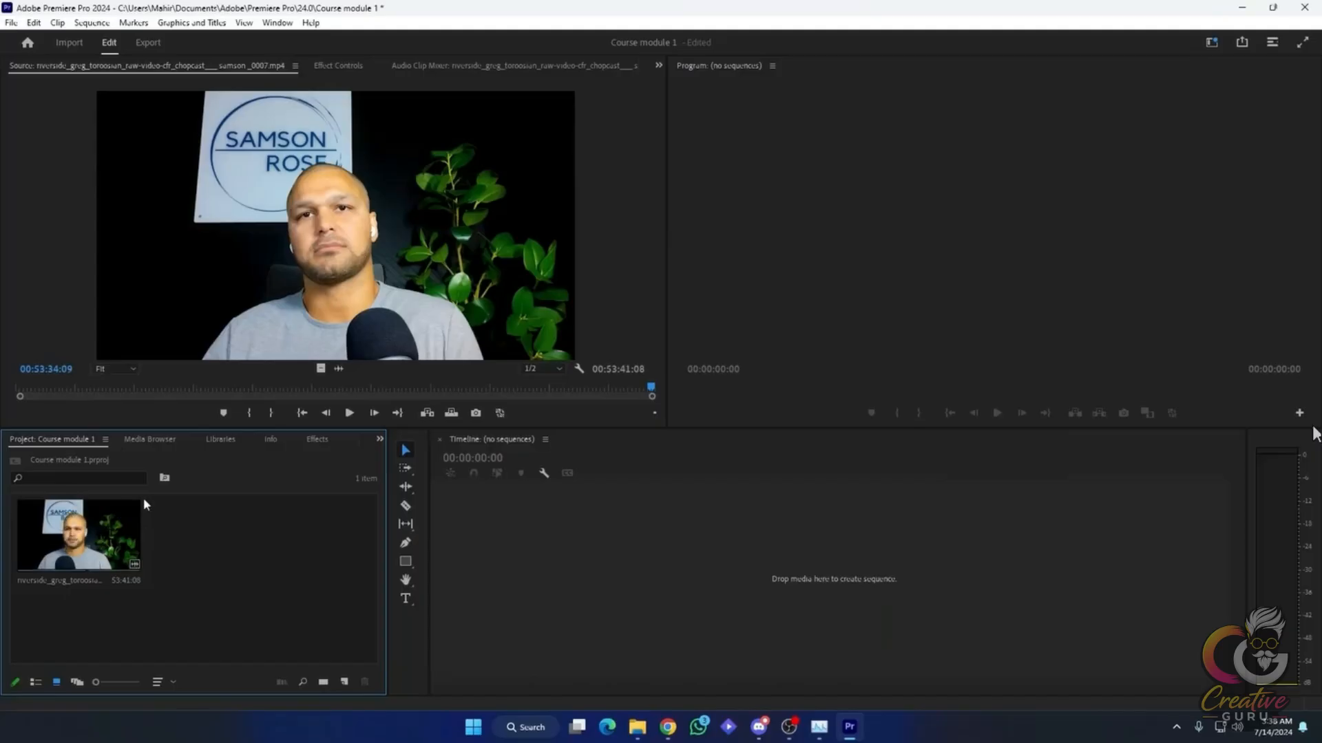
- Create a sequence from the imported interview clip in the empty timeline and return the playhead to 00:00:00:00
click(71, 542)
drag(71, 541, 477, 528)
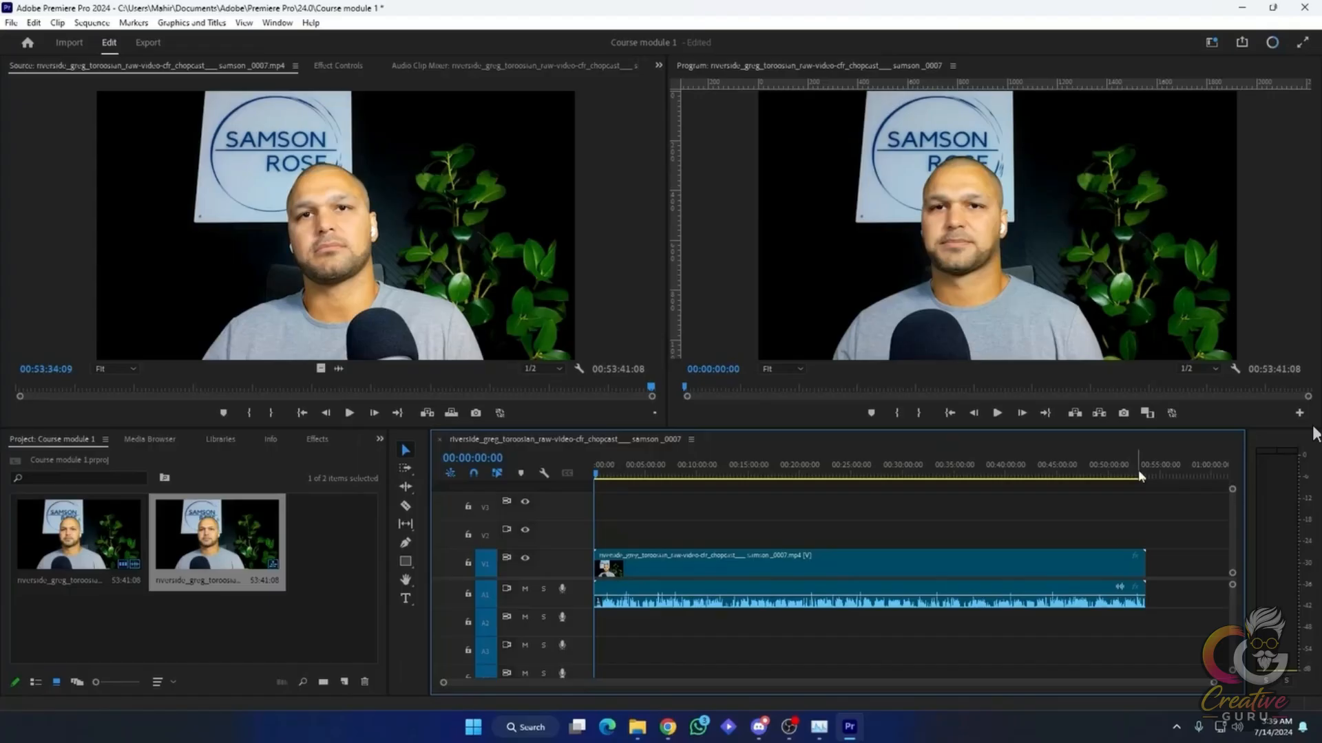
drag(617, 474, 639, 475)
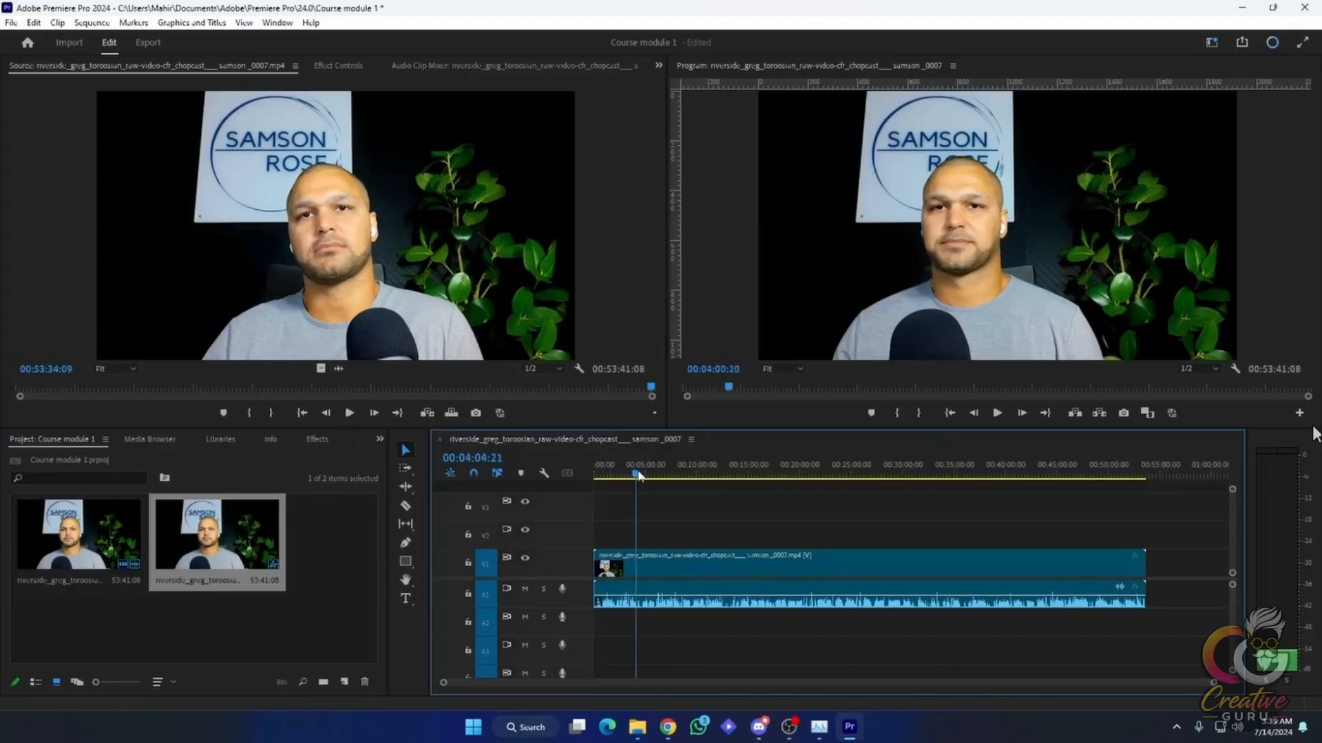
key(Home)
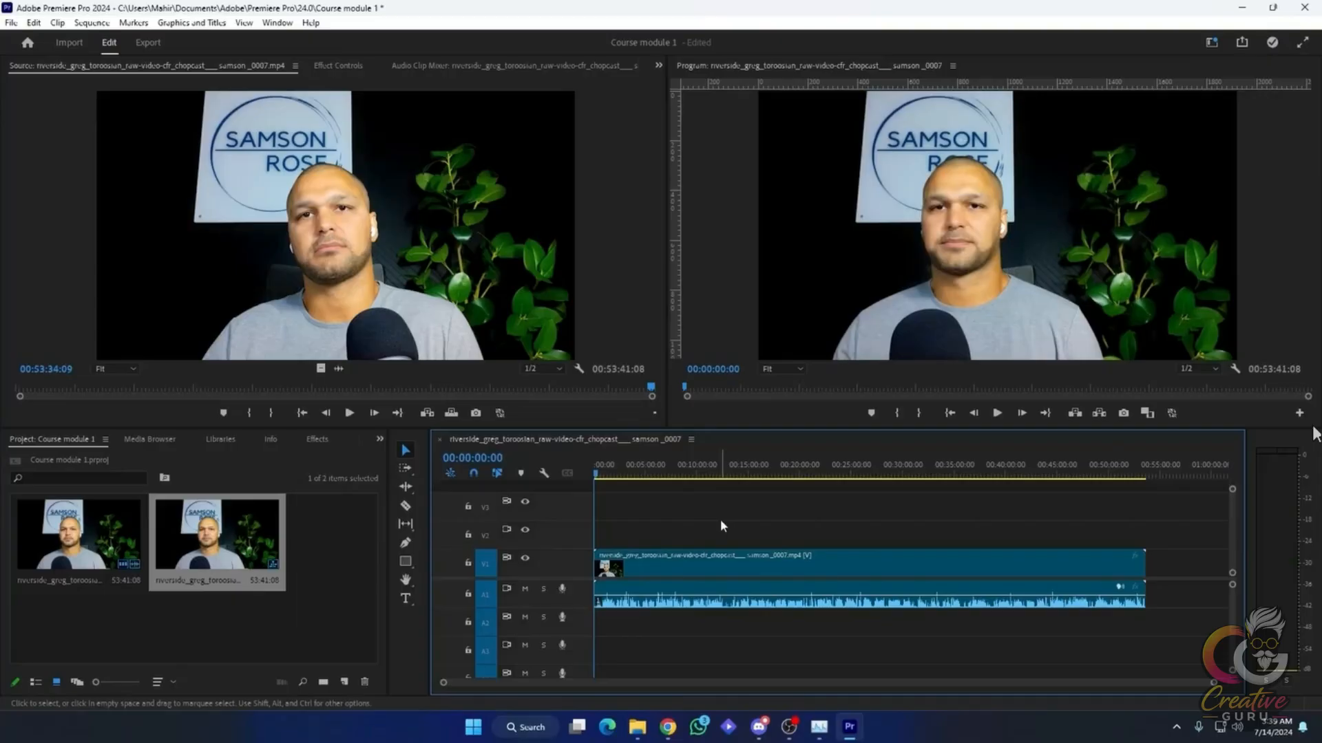
drag(598, 473, 566, 474)
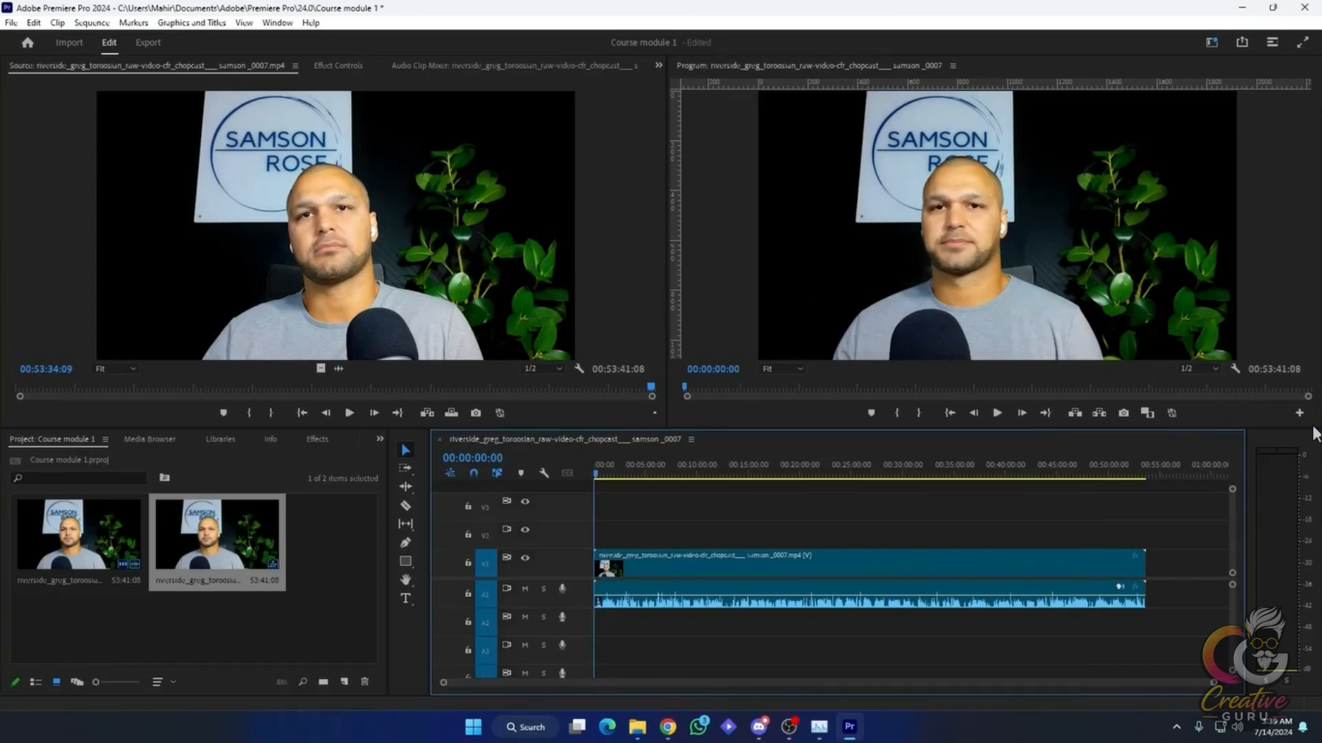
- Examine the Source and Program monitors, then the Media Browser, Libraries, Info, Markers and History panels, ending on the project's media
click(267, 243)
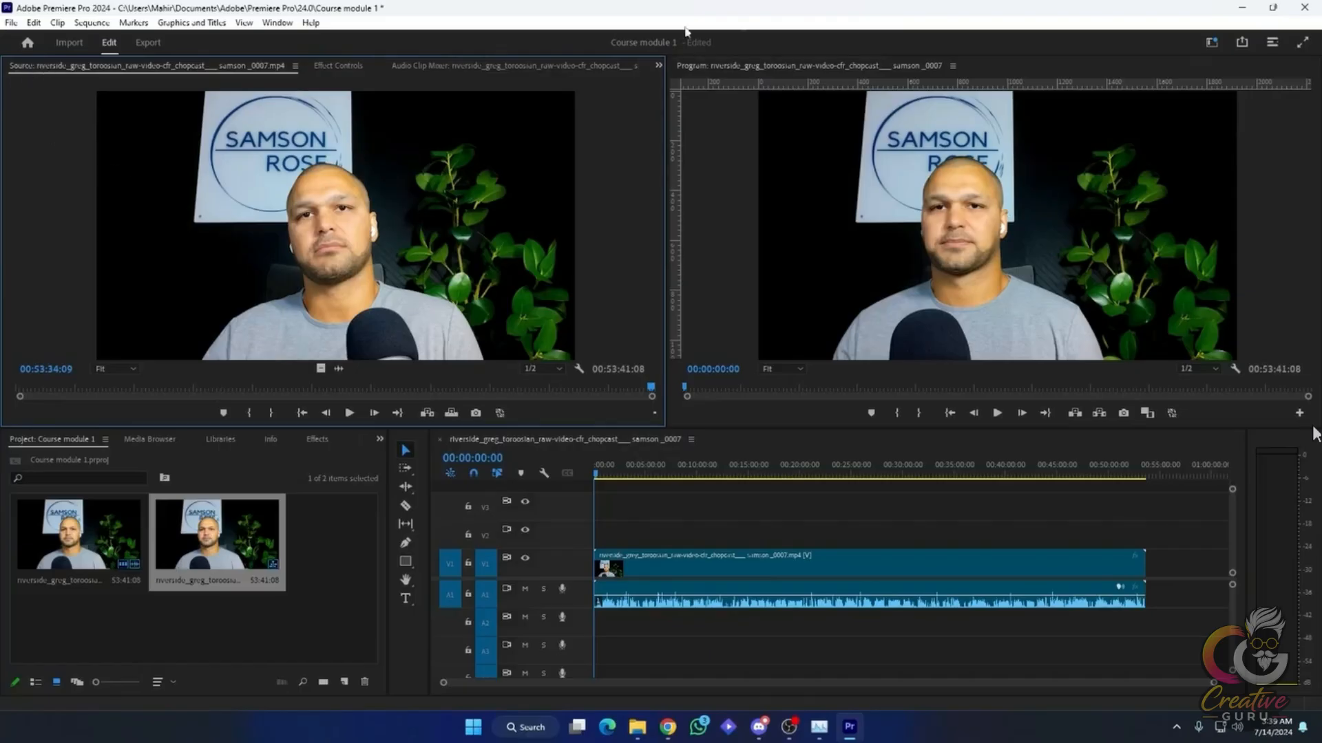
click(694, 68)
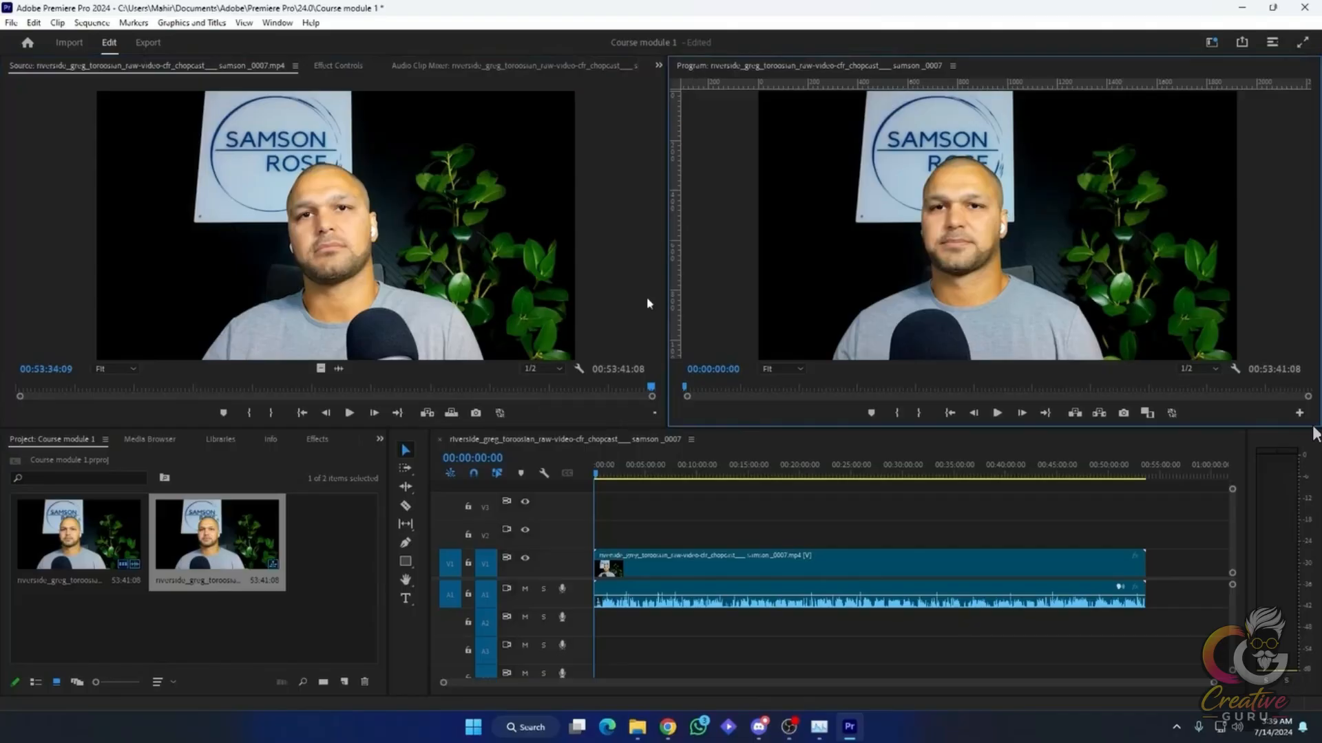
click(149, 441)
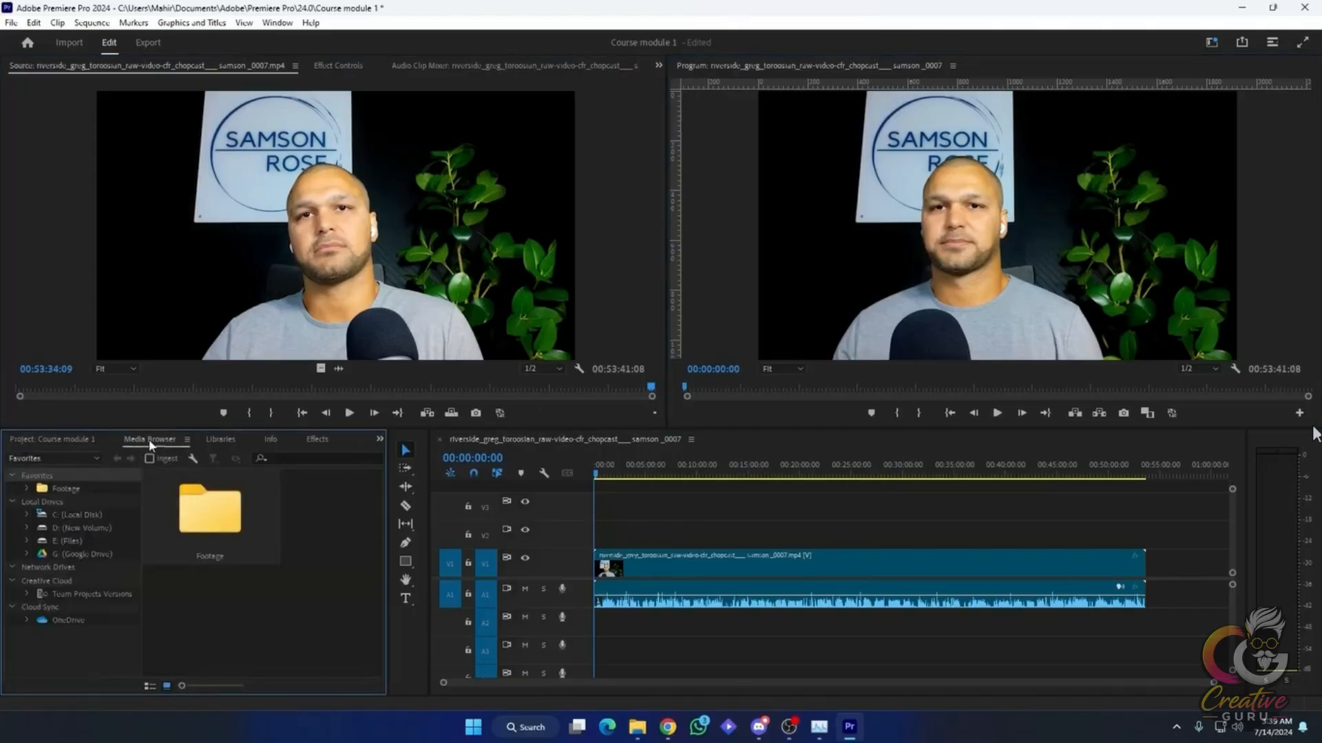
click(215, 441)
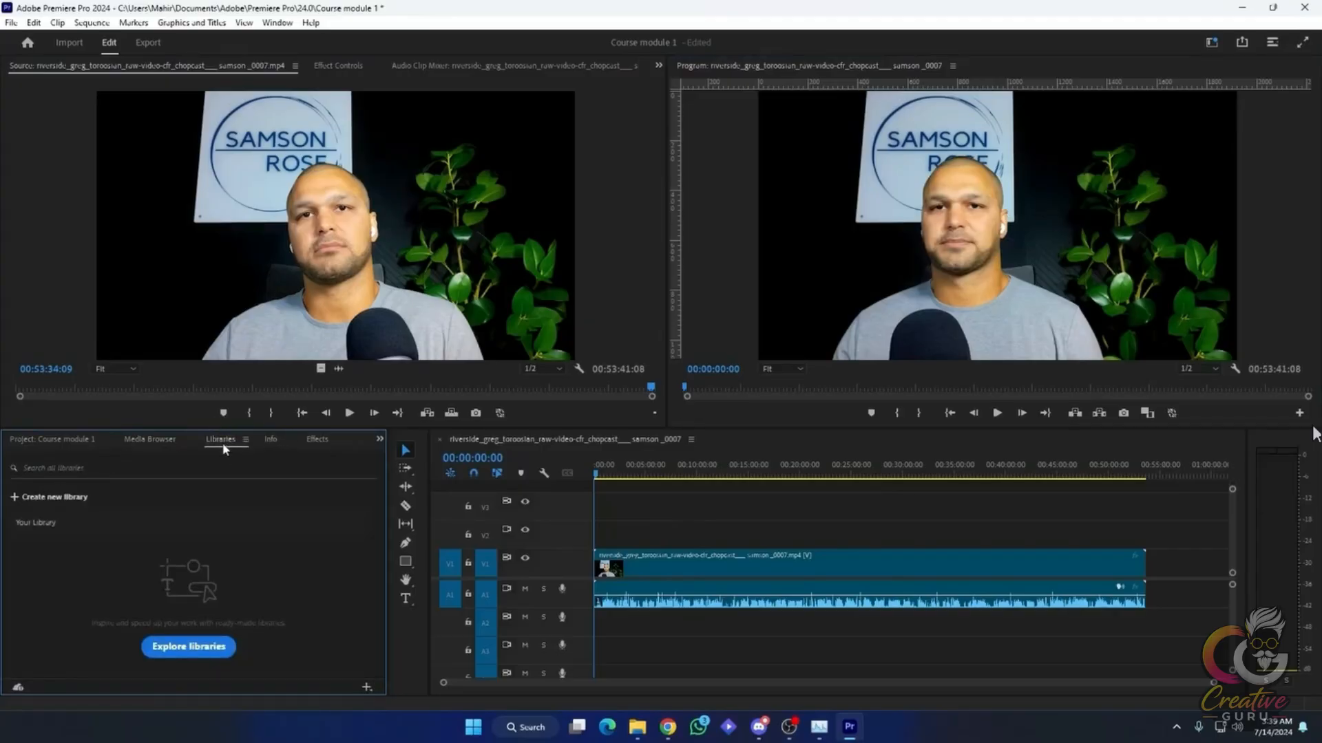
scroll(223, 440, down, 1)
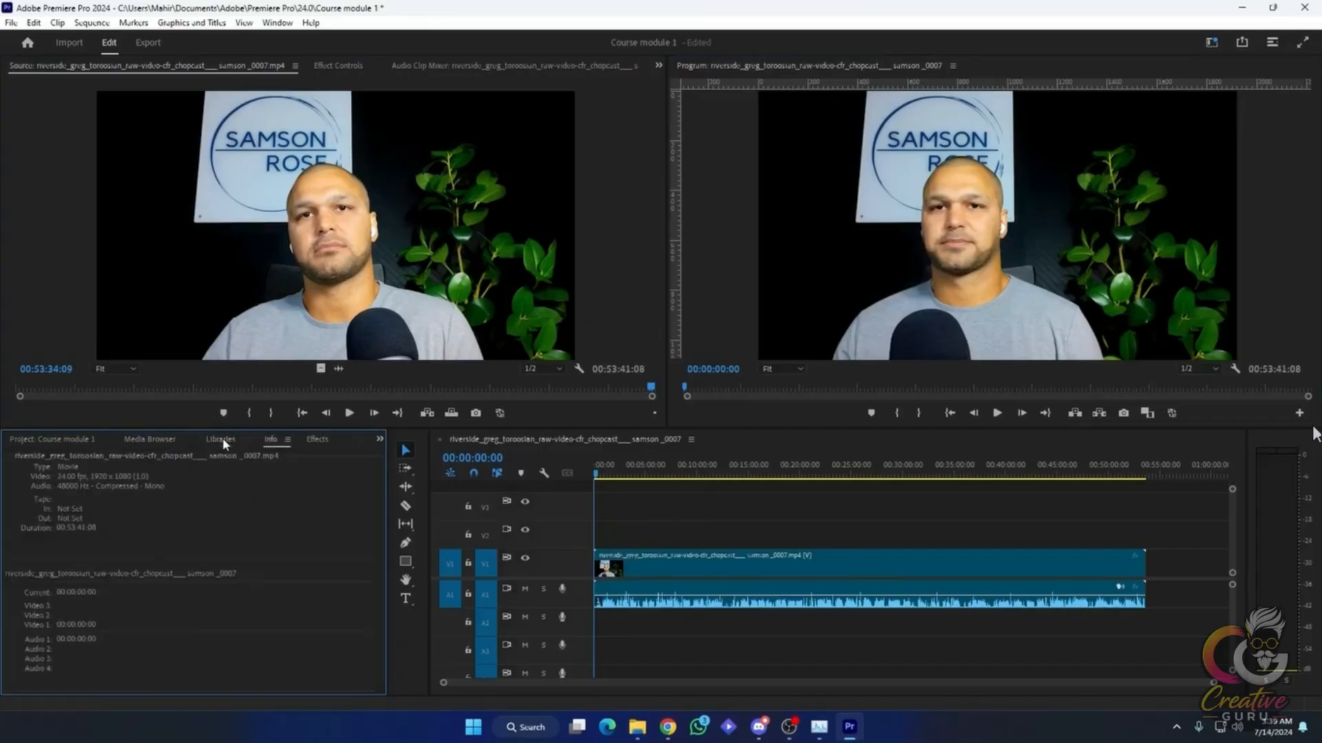
scroll(221, 438, down, 1)
scroll(221, 437, down, 2)
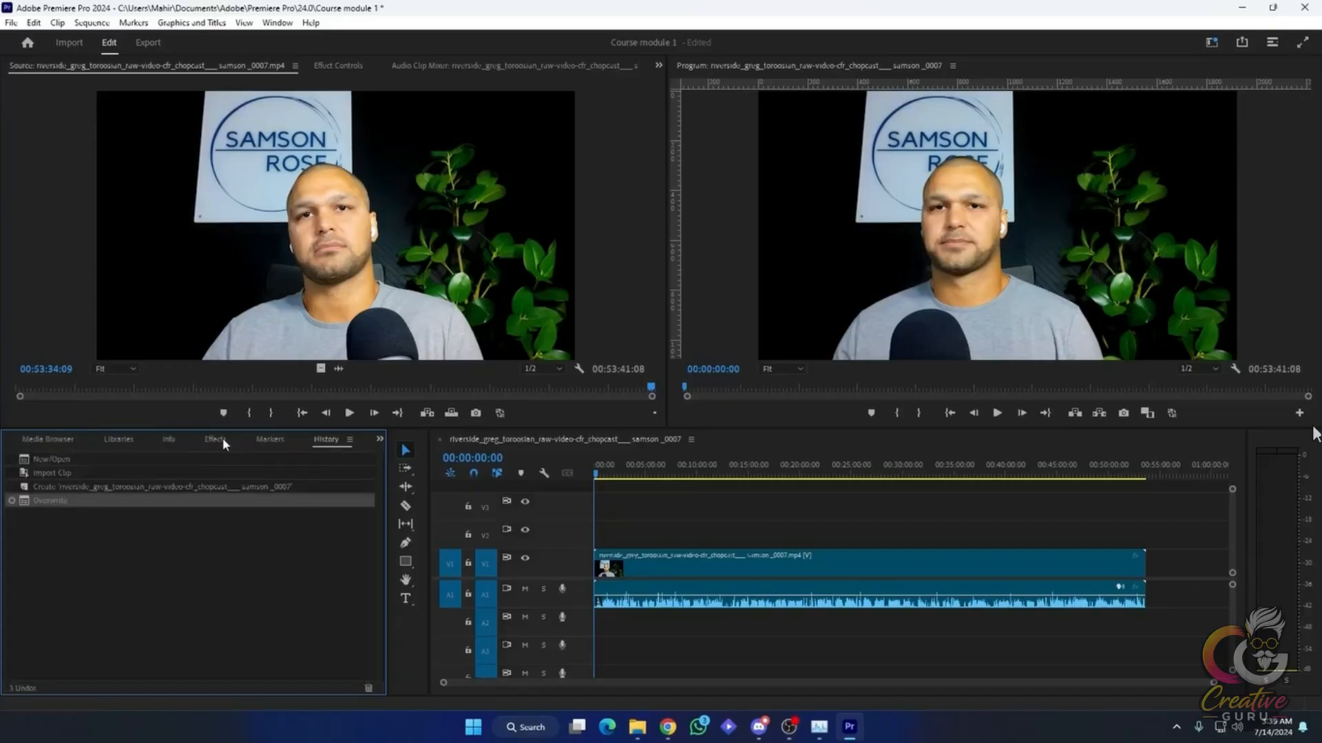
scroll(222, 437, up, 1)
scroll(222, 438, down, 1)
scroll(221, 438, up, 1)
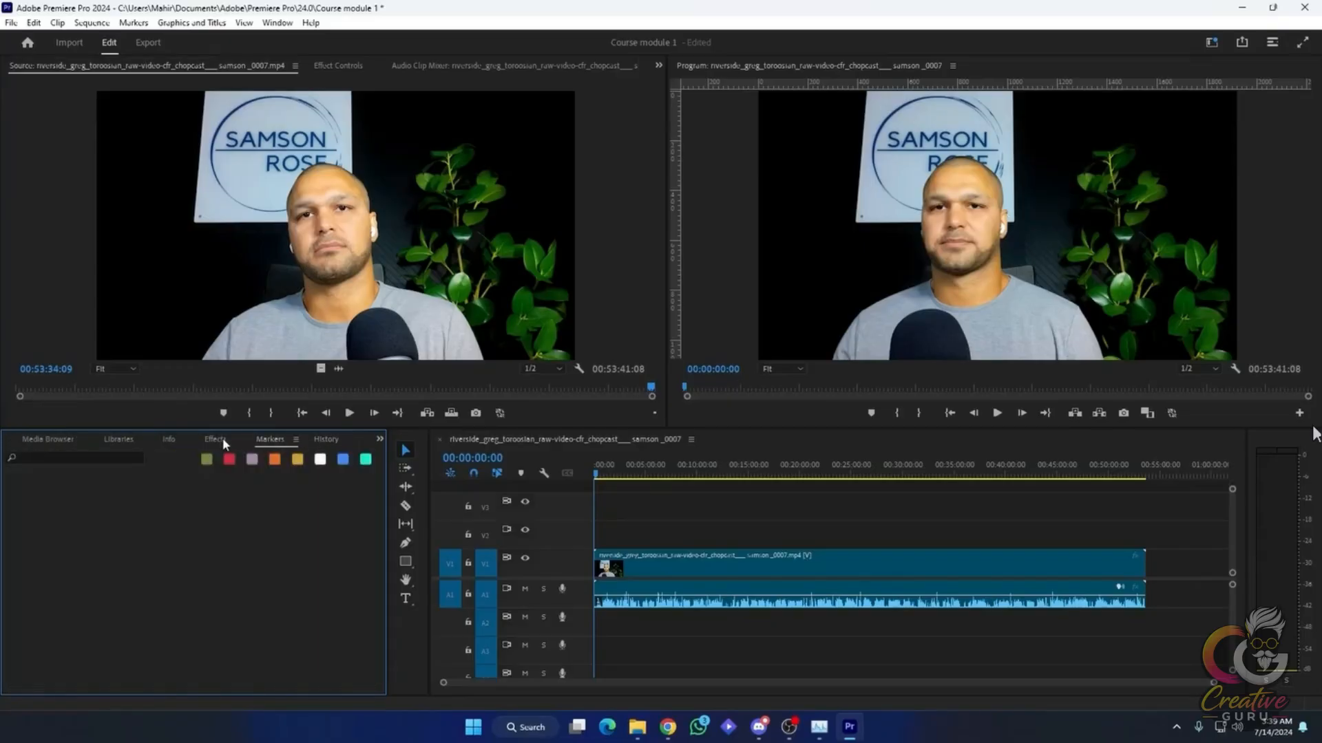
scroll(221, 438, down, 1)
scroll(222, 438, up, 5)
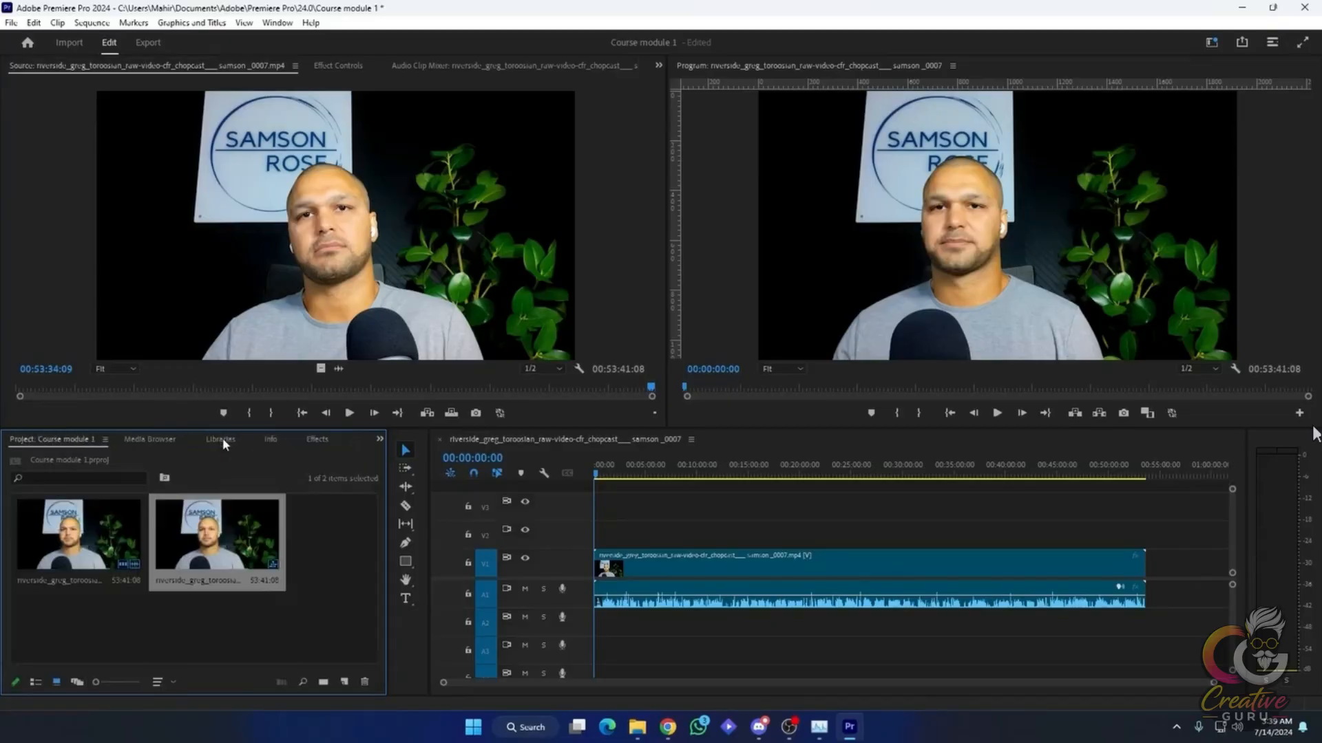
- Scrub through the sequence to about 00:12:50, then go back to about 00:05:47 and play a brief moment
click(745, 518)
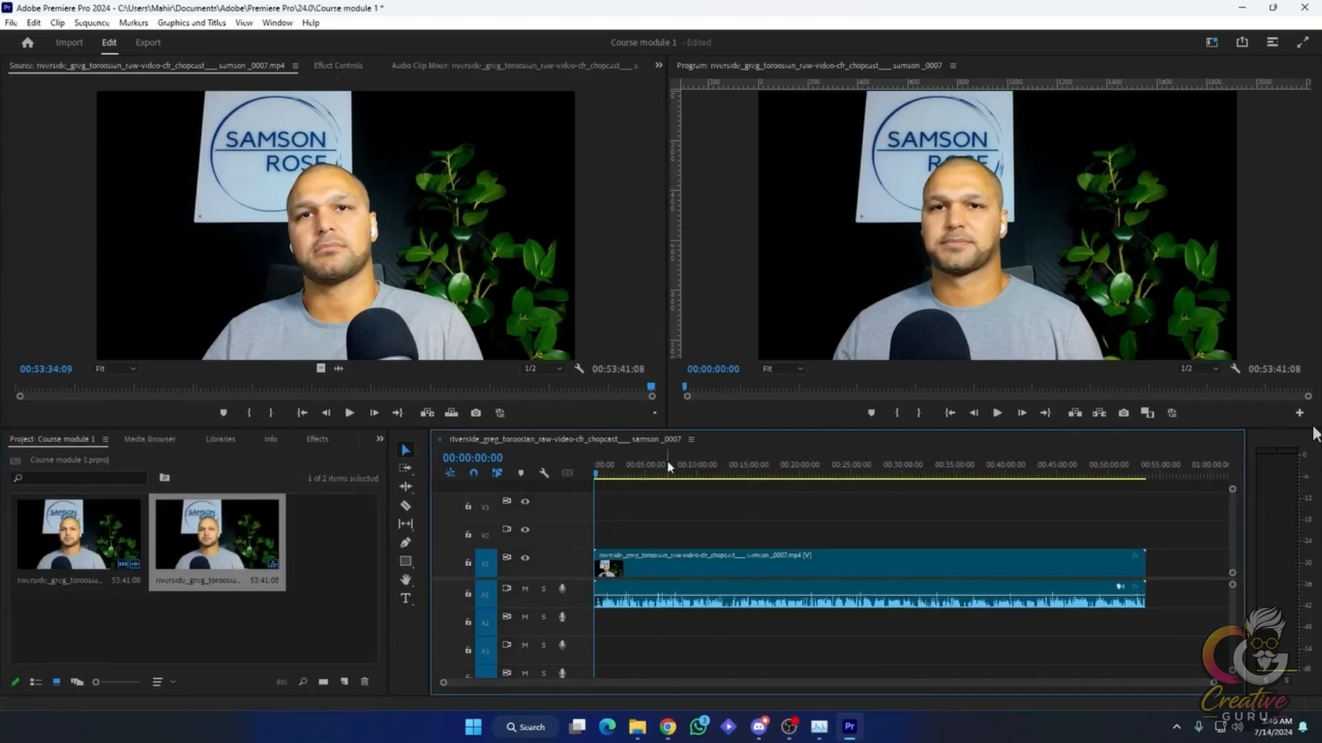
drag(669, 464, 726, 464)
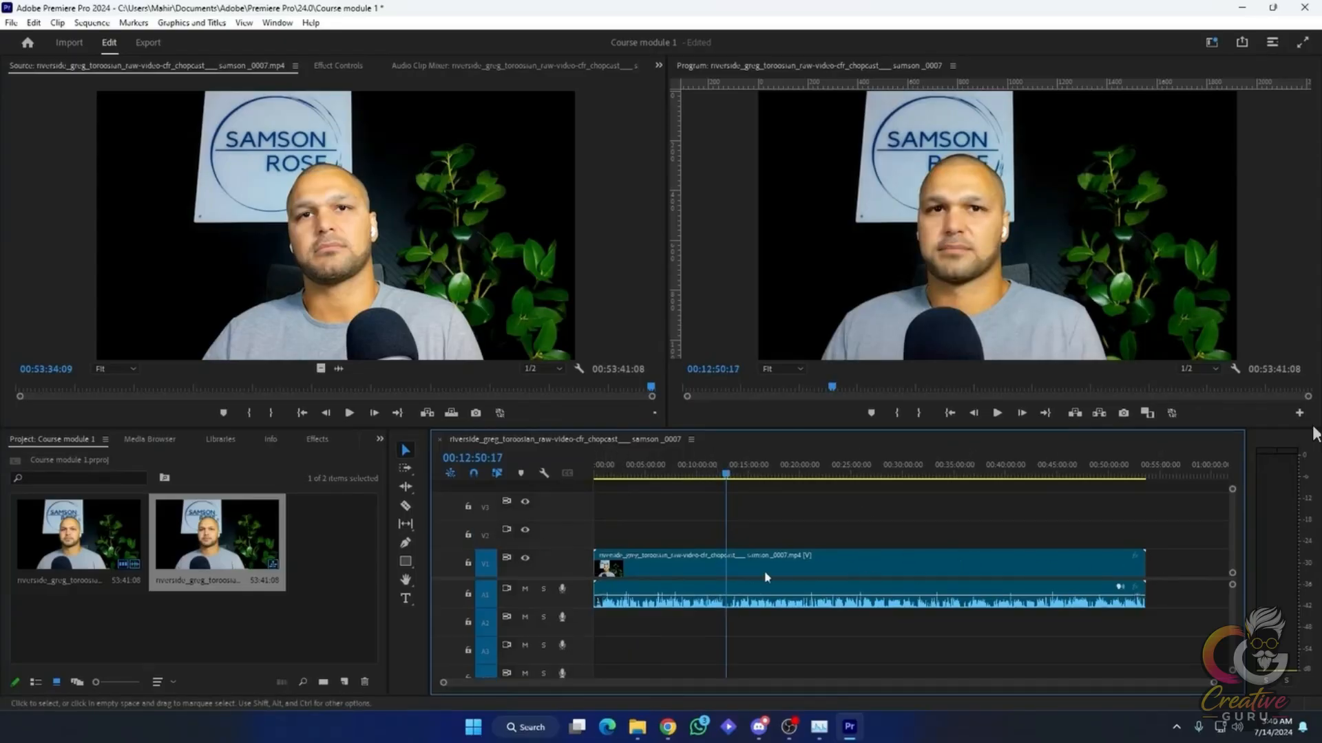
click(745, 556)
click(764, 515)
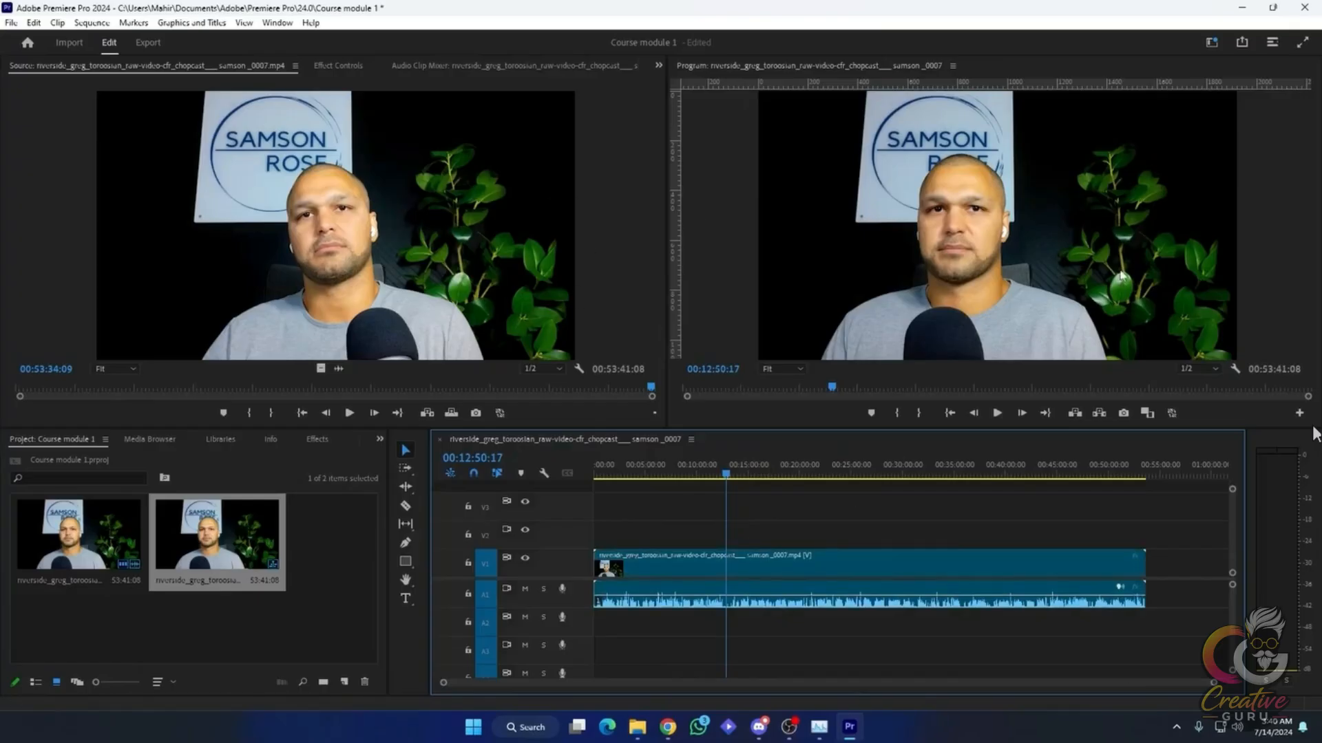
click(187, 605)
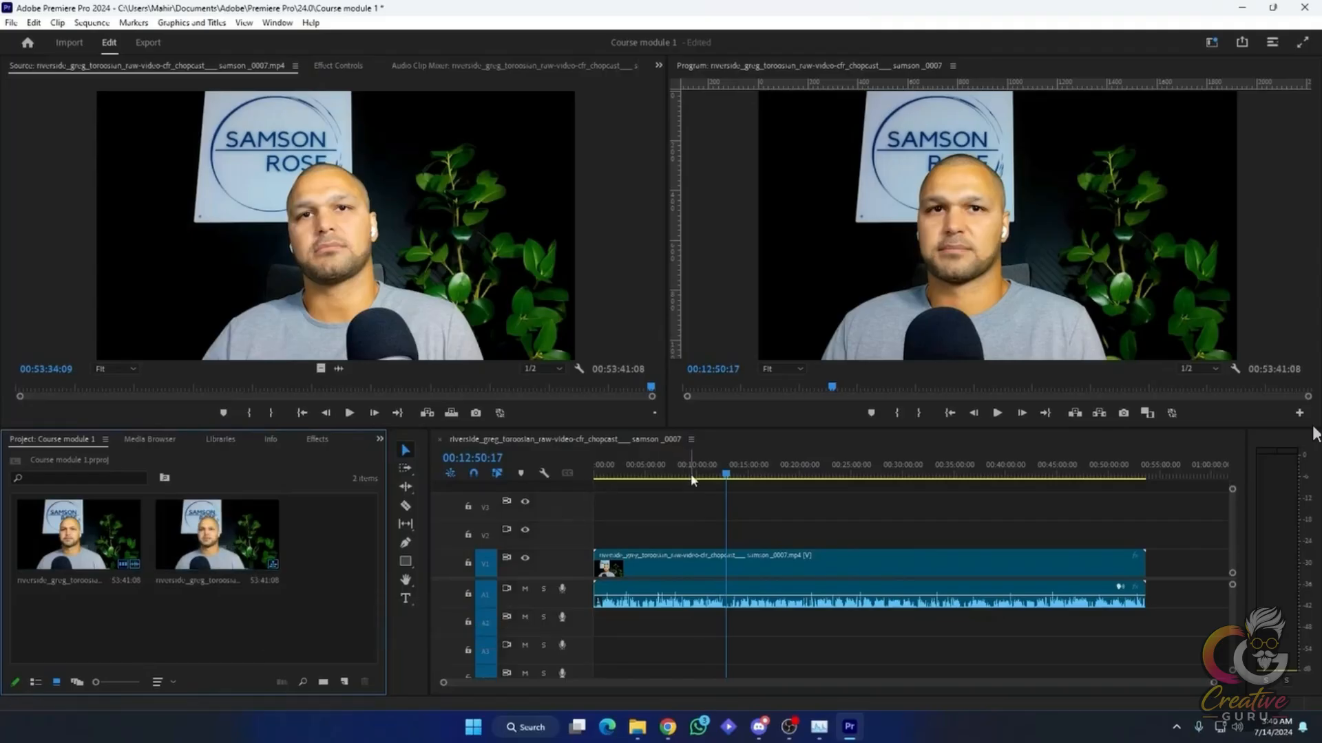
drag(690, 473, 653, 482)
key(space)
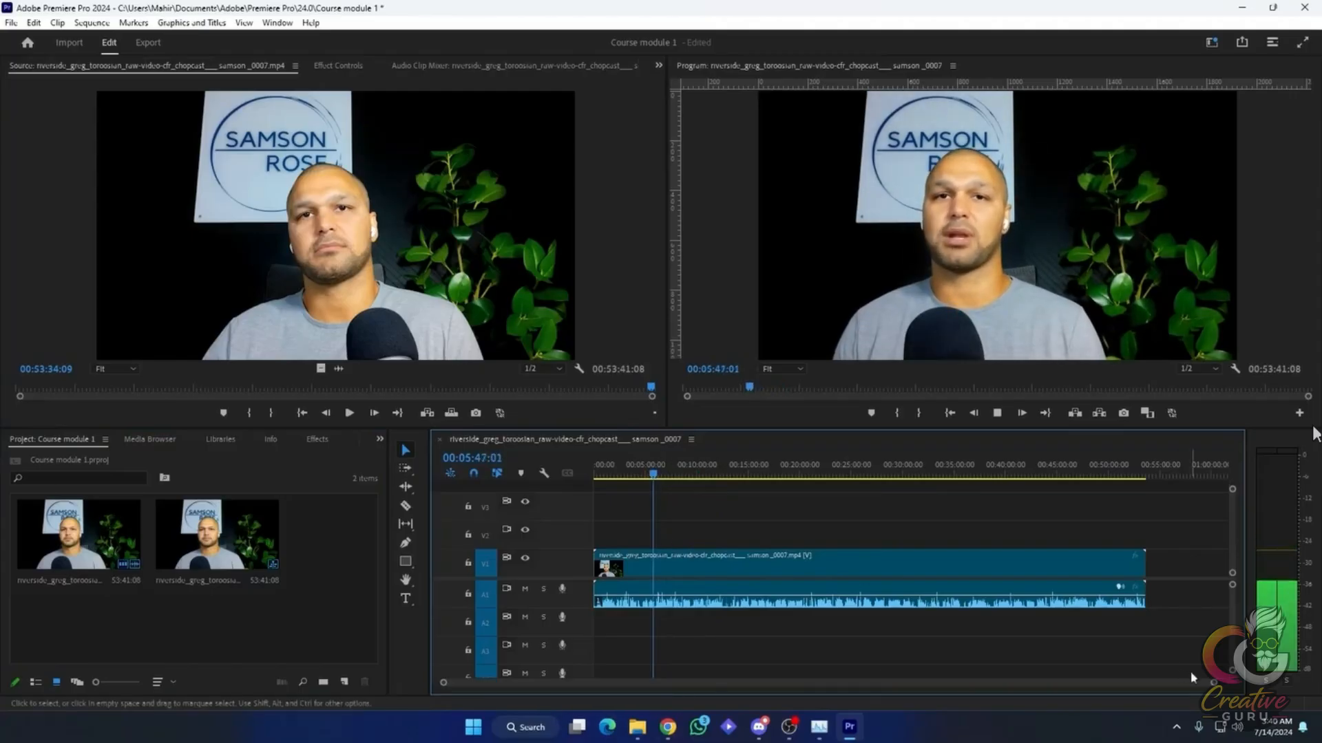
key(space)
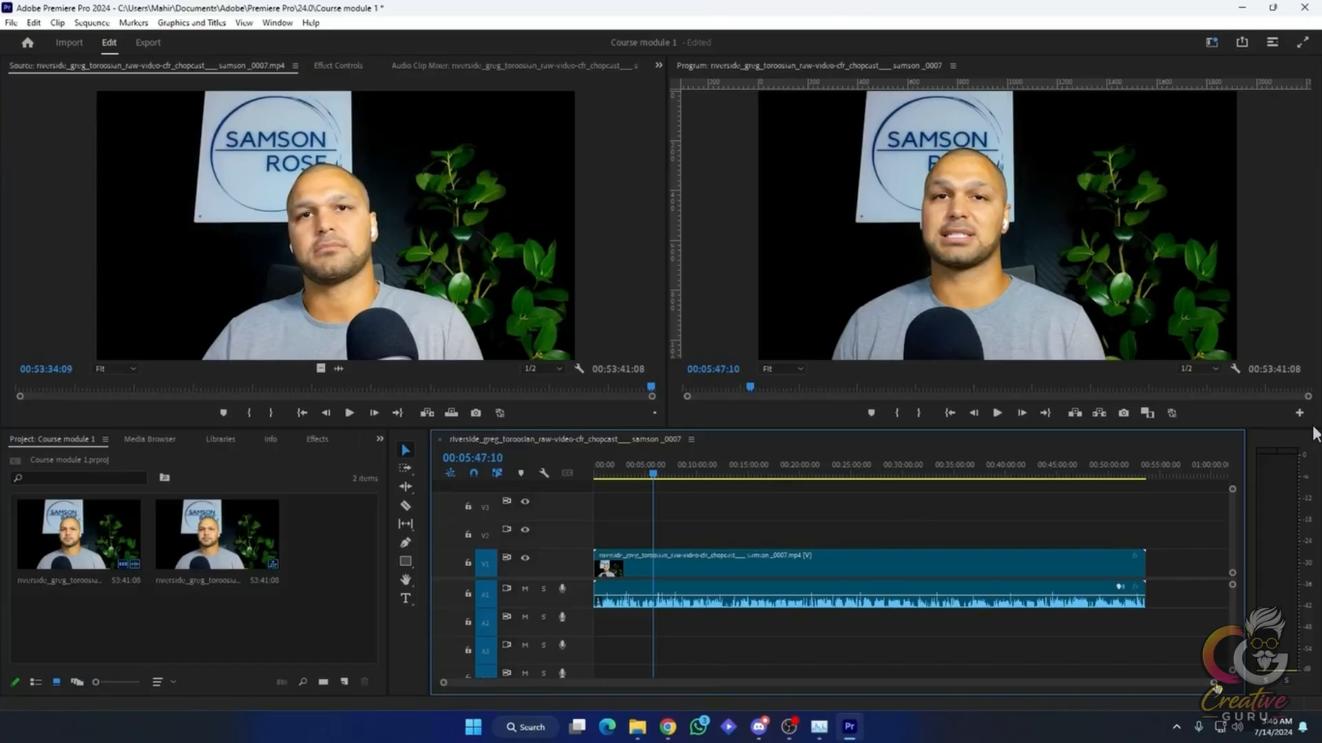
- Park the playhead at 00:01:09:23 and show the timeline at a closer time scale
drag(1217, 688, 958, 691)
drag(667, 685, 569, 678)
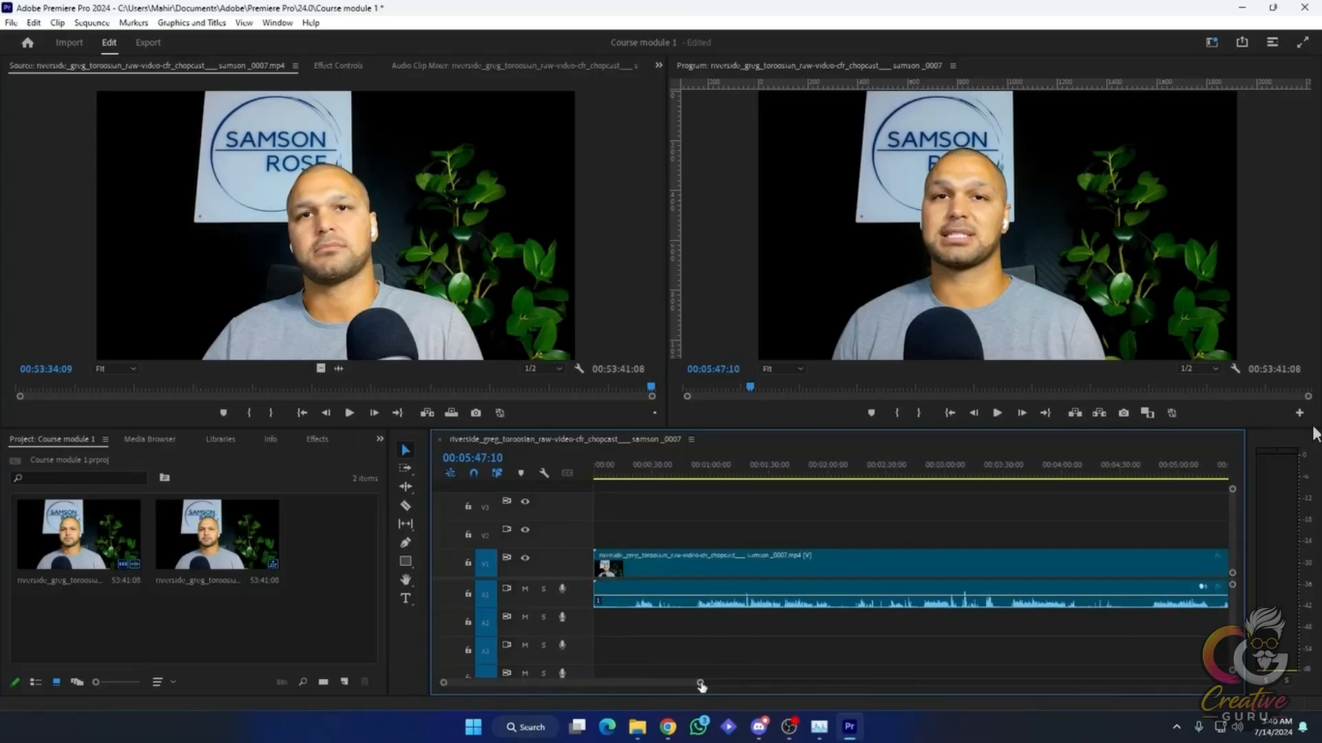
mouse_move(701, 686)
mouse_down()
mouse_move(1143, 683)
mouse_move(913, 676)
mouse_move(1135, 652)
mouse_move(1209, 661)
mouse_move(1076, 664)
mouse_move(1318, 662)
mouse_move(1210, 675)
mouse_up()
click(732, 477)
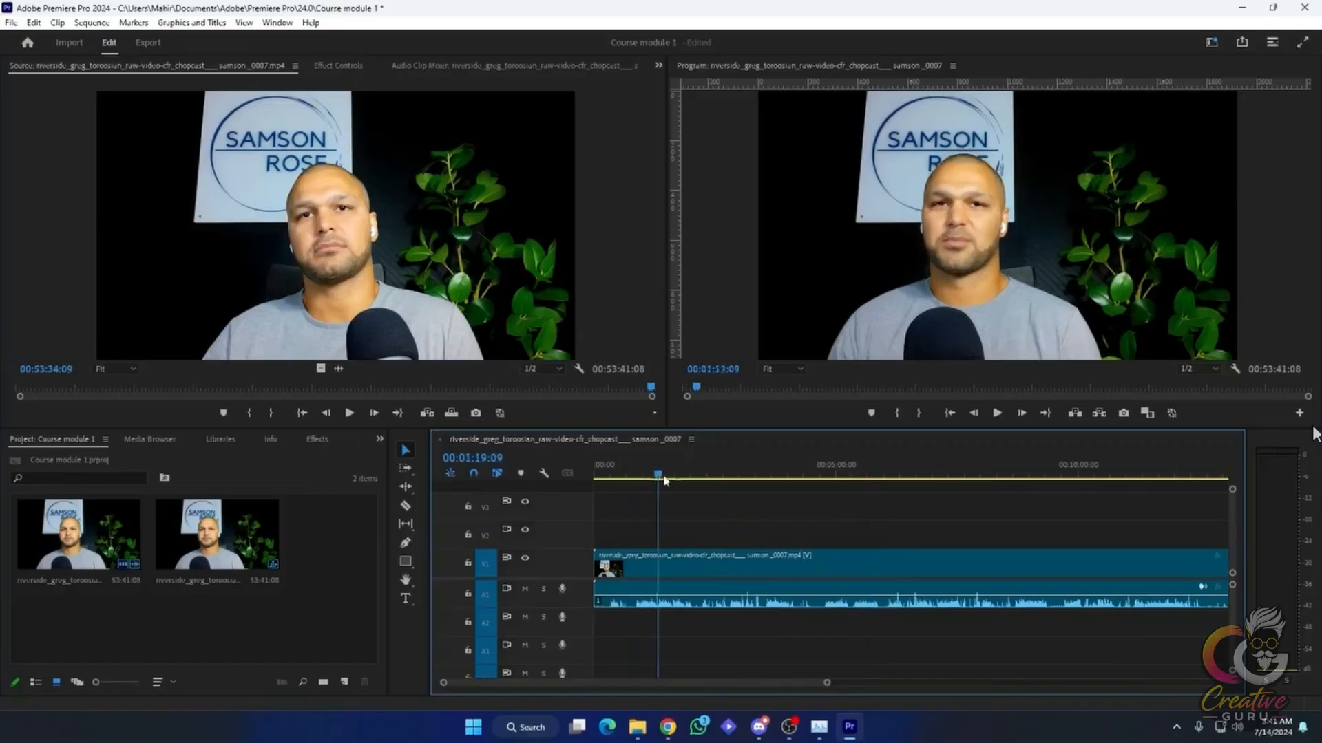
drag(734, 482, 652, 506)
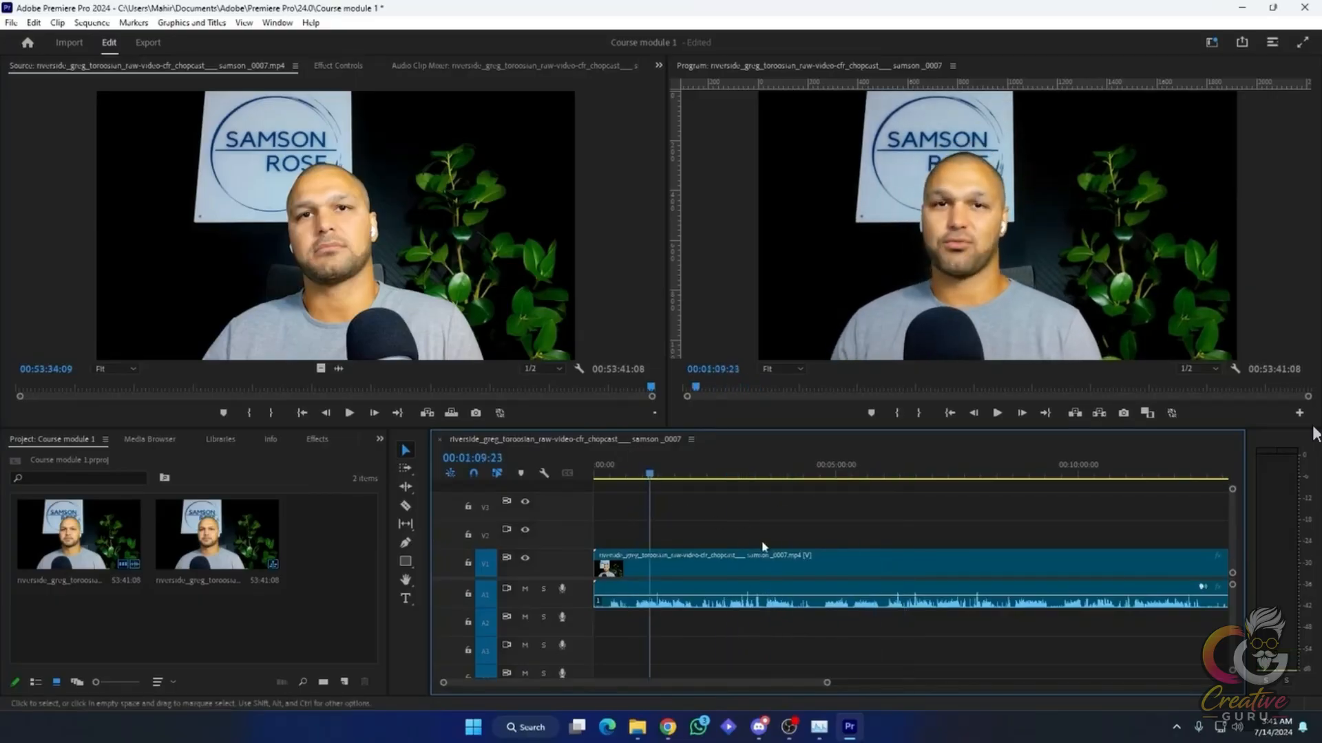
drag(827, 683, 771, 692)
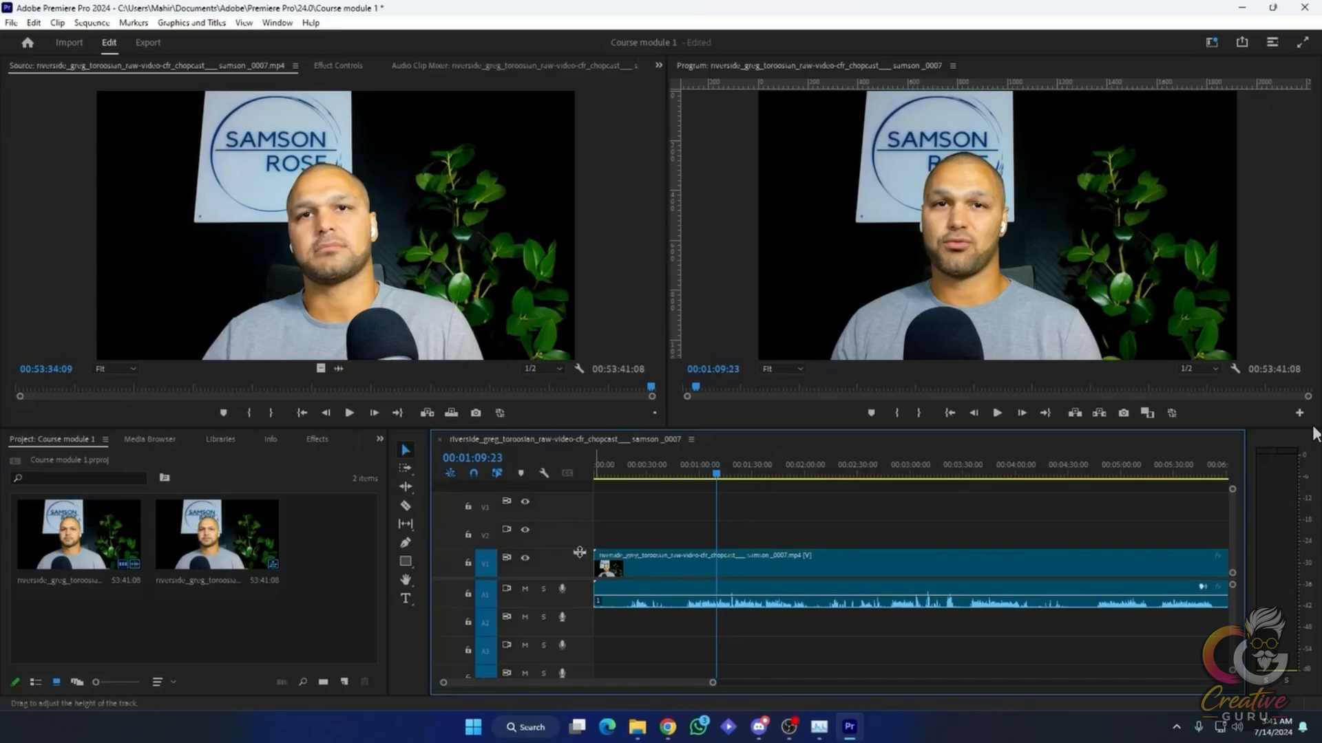
- Increase the heights of the Video 1 and Audio 1 tracks to show a larger thumbnail and waveform
drag(580, 552, 577, 521)
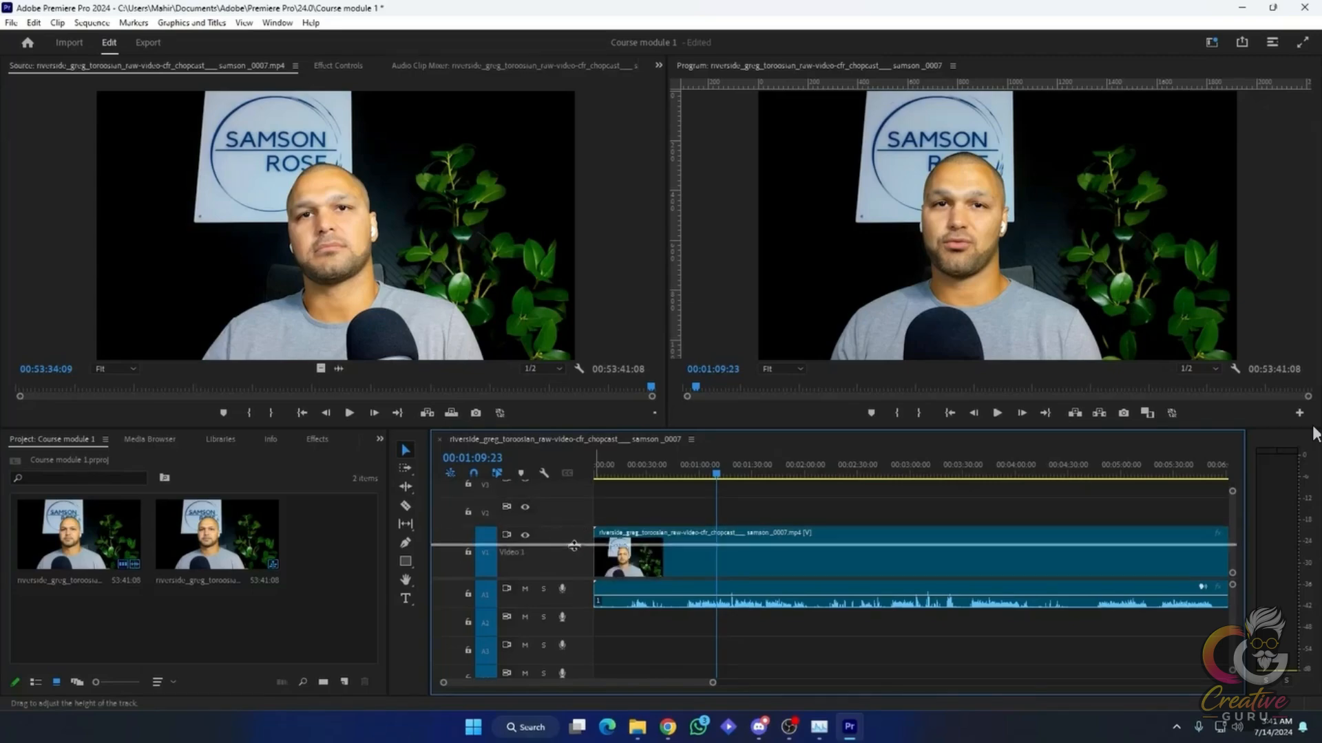
drag(574, 546, 576, 555)
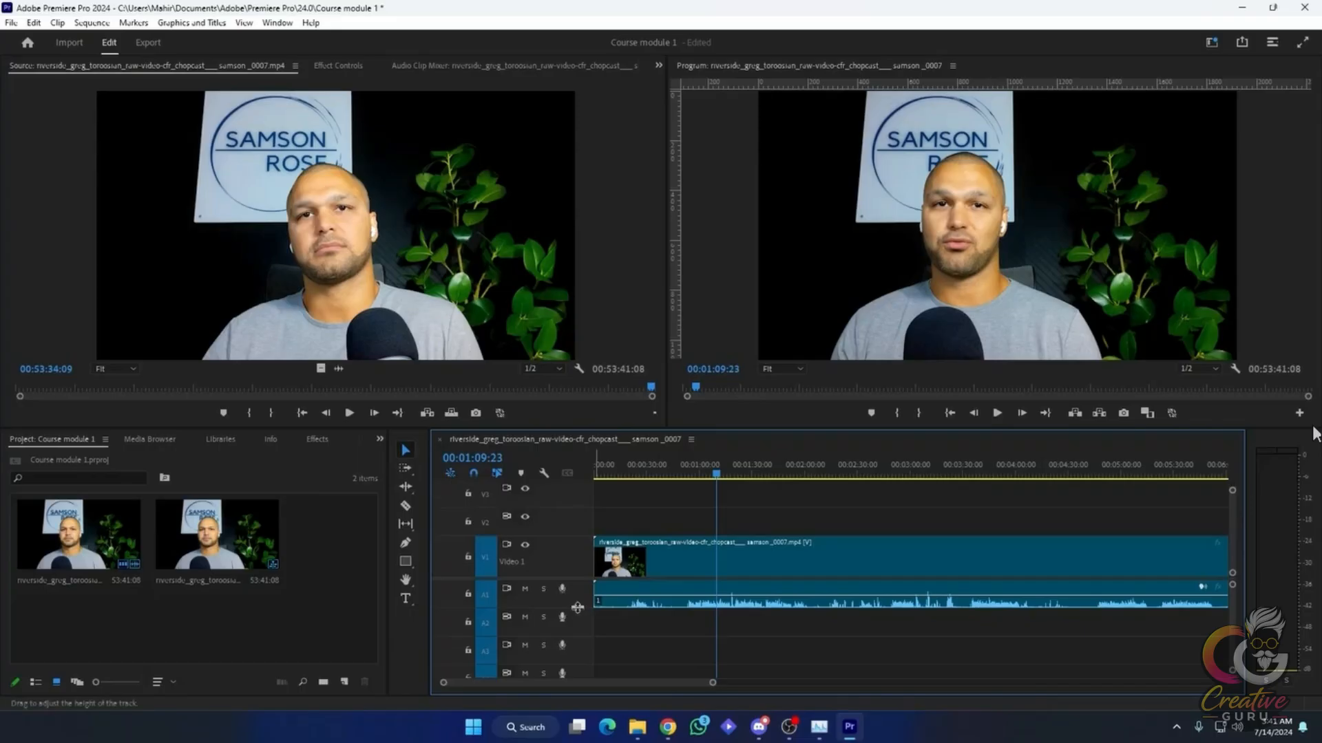
drag(577, 608, 577, 654)
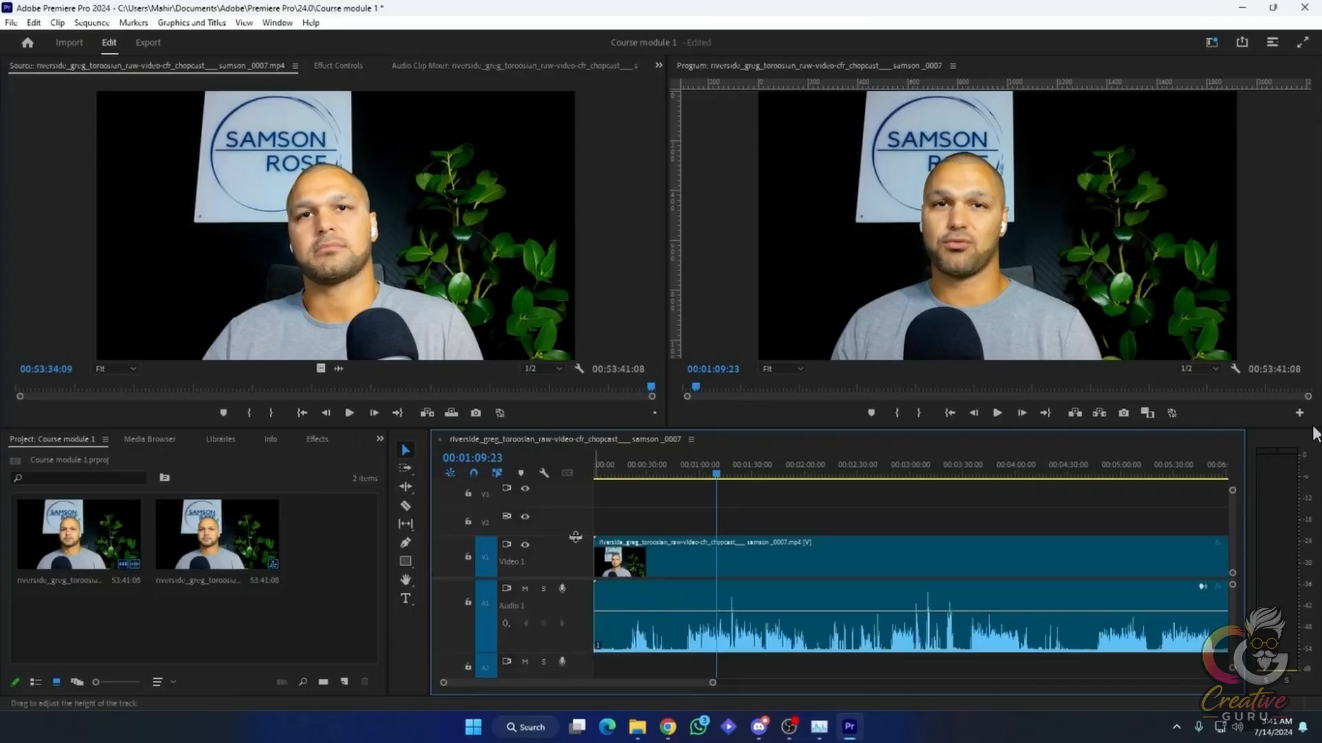
drag(575, 537, 577, 500)
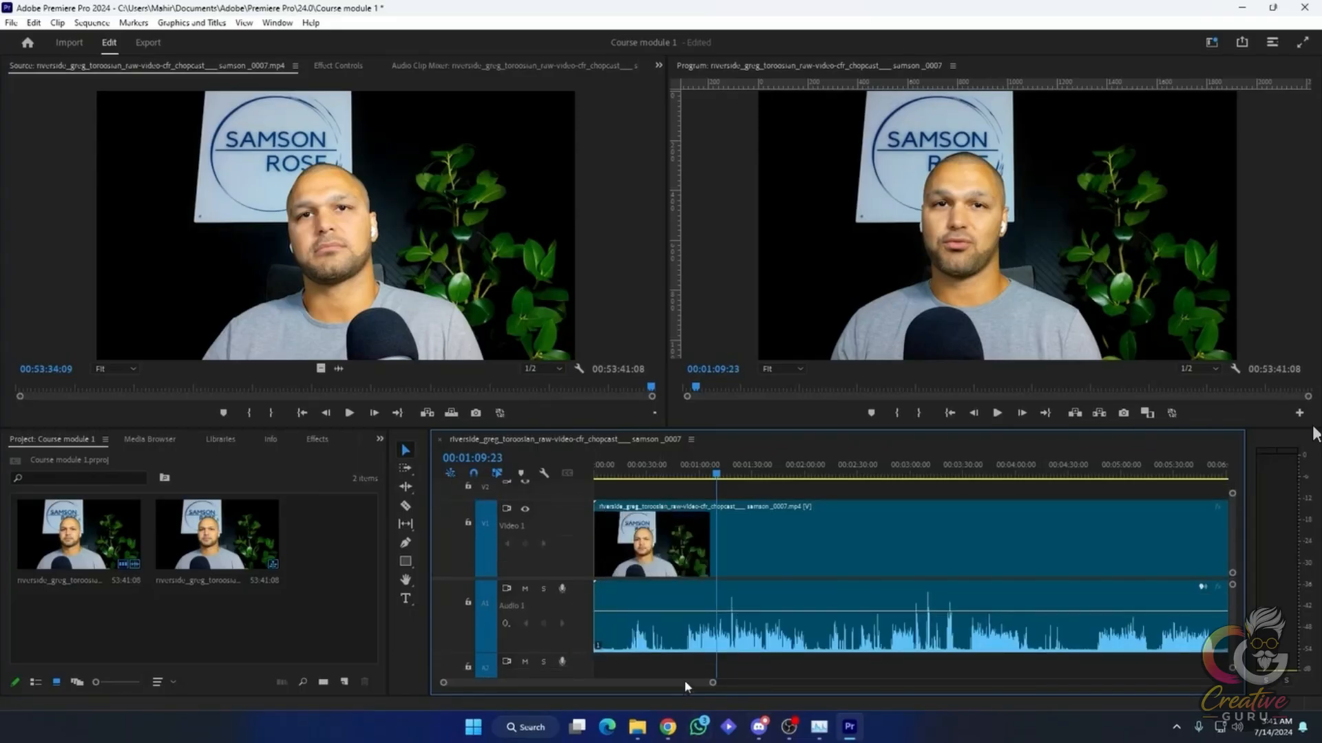
drag(713, 683, 804, 649)
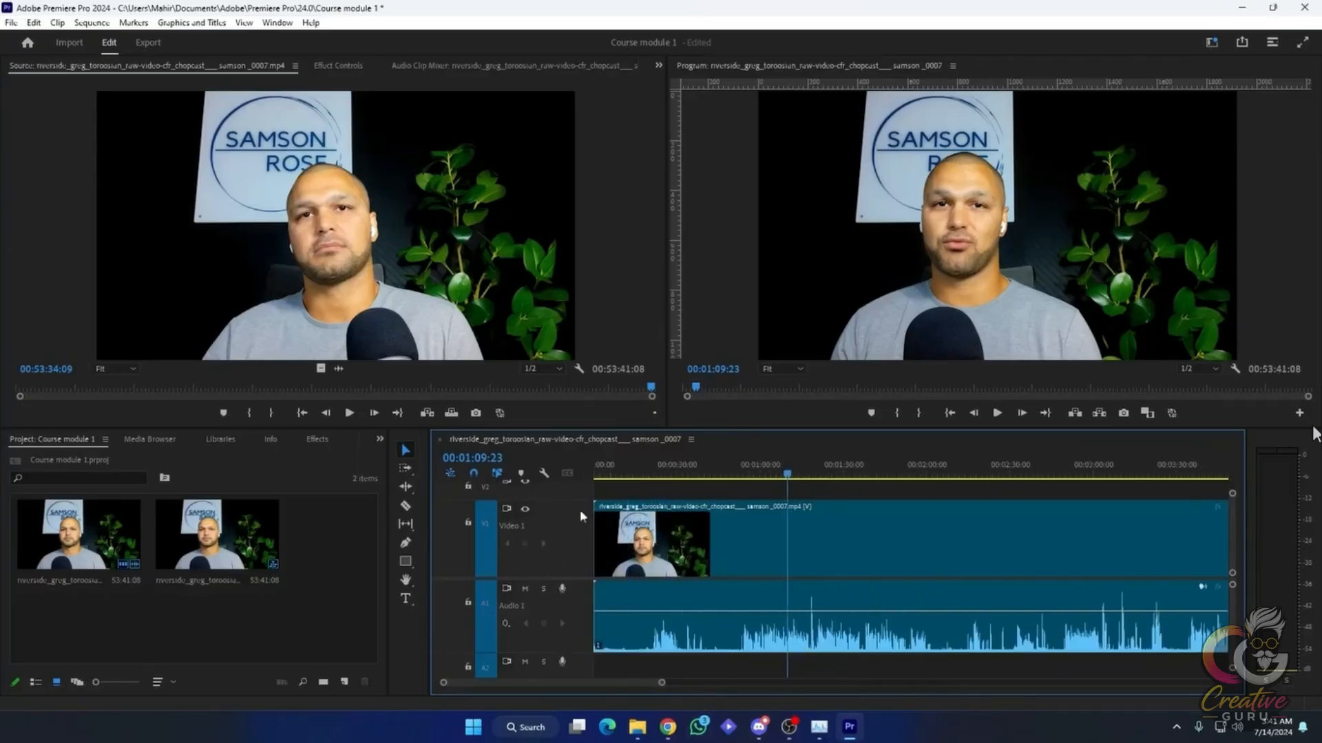
- Collapse the Video 1 and Audio 1 tracks, then expand Audio 1 once more and collapse it again
double_click(576, 548)
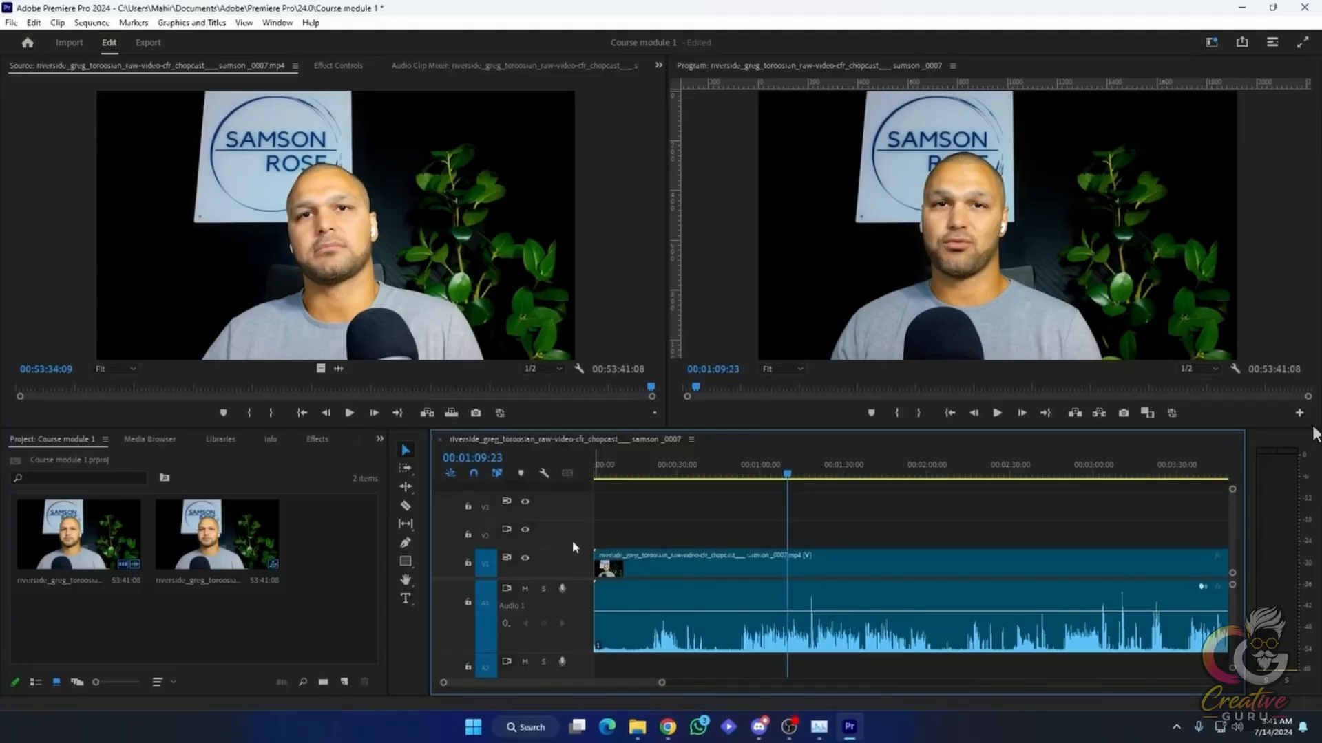
double_click(577, 608)
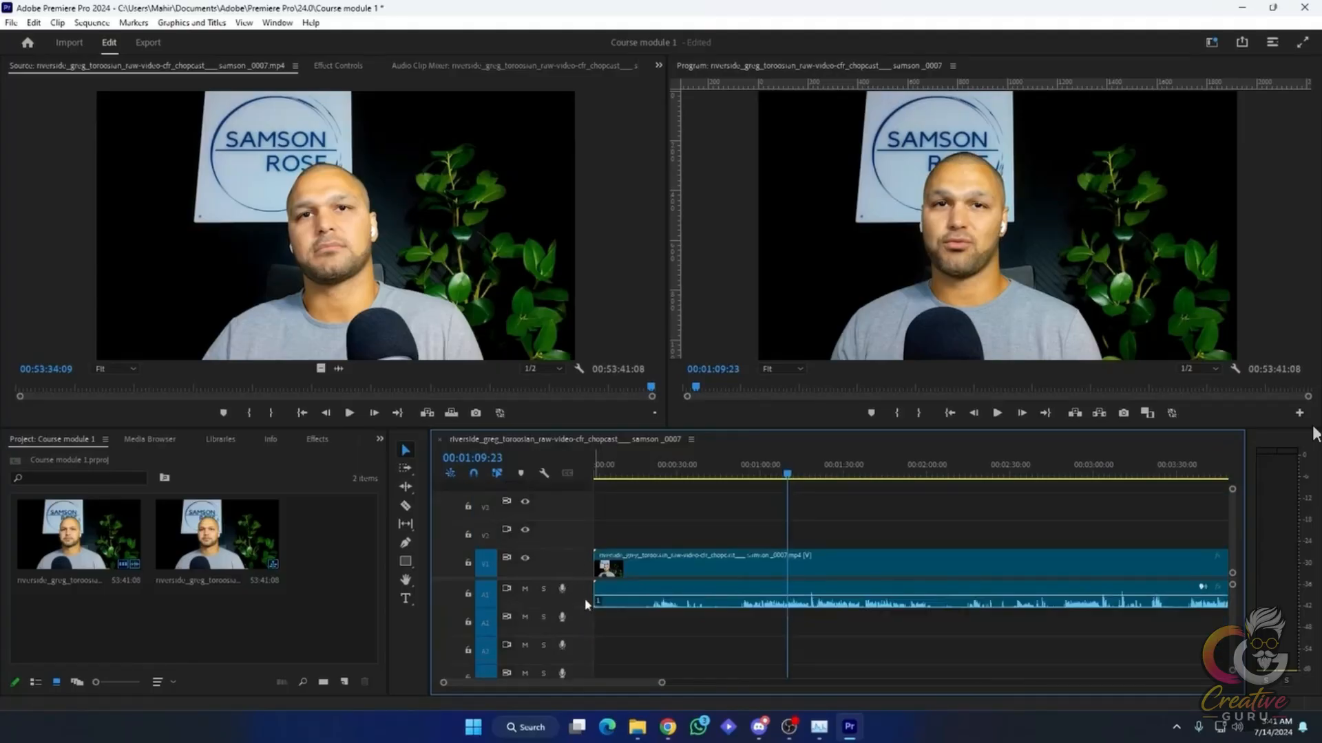
double_click(584, 590)
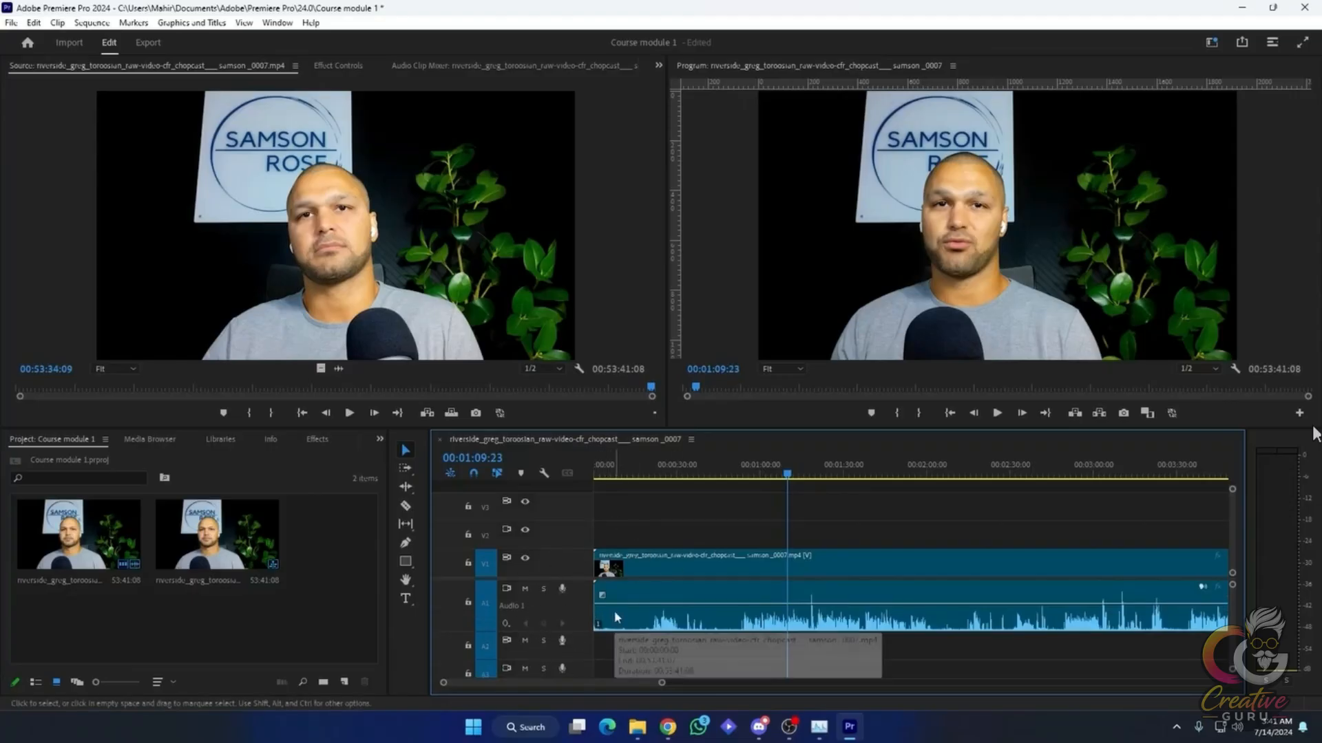
double_click(581, 593)
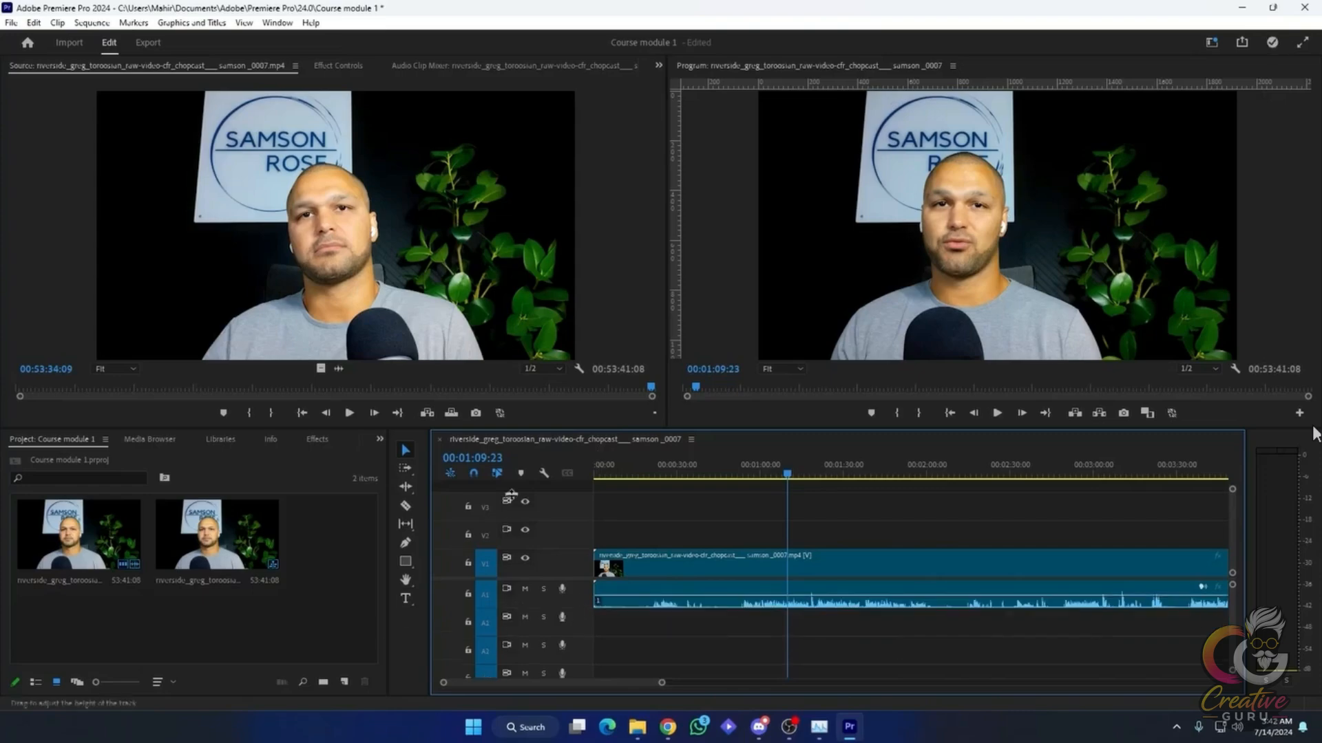
- Toggle the V1 track's output off and on, then lock and unlock the track, checking clip selection while unlocked
click(526, 559)
click(526, 559)
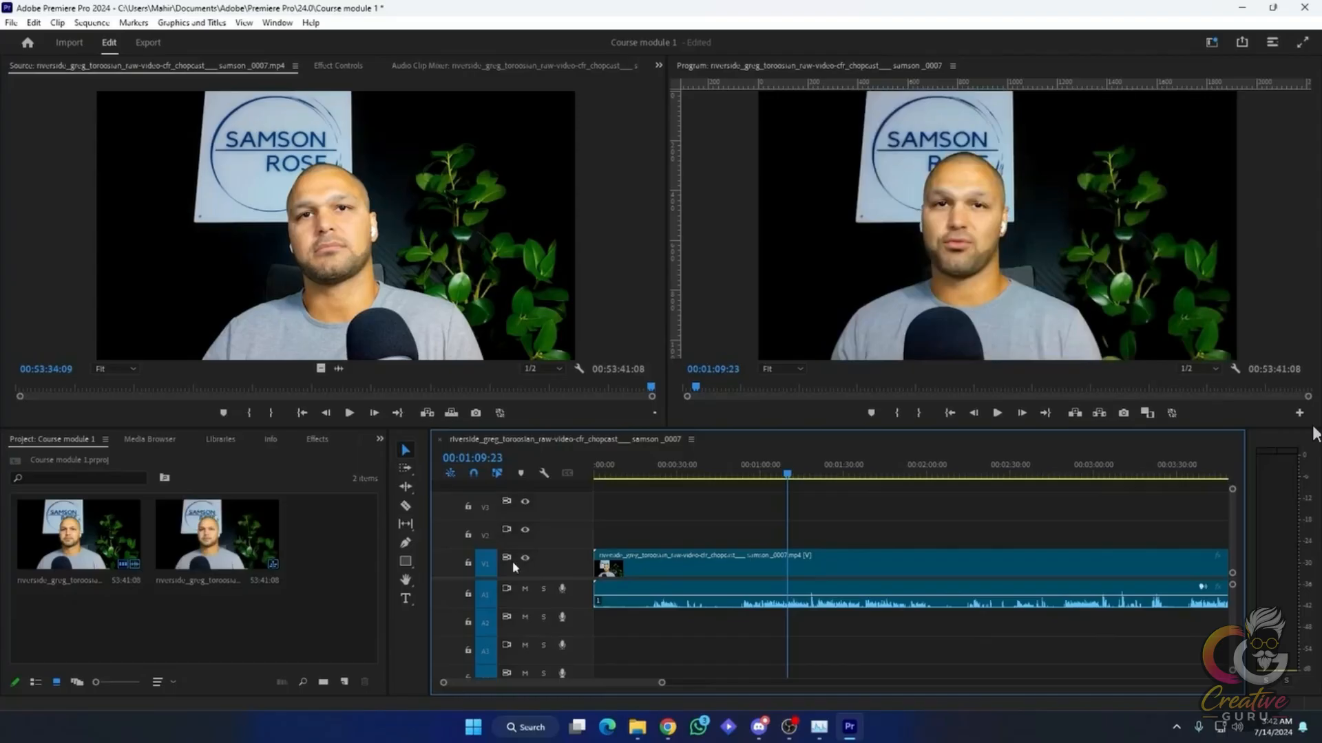
click(468, 565)
click(467, 563)
click(798, 557)
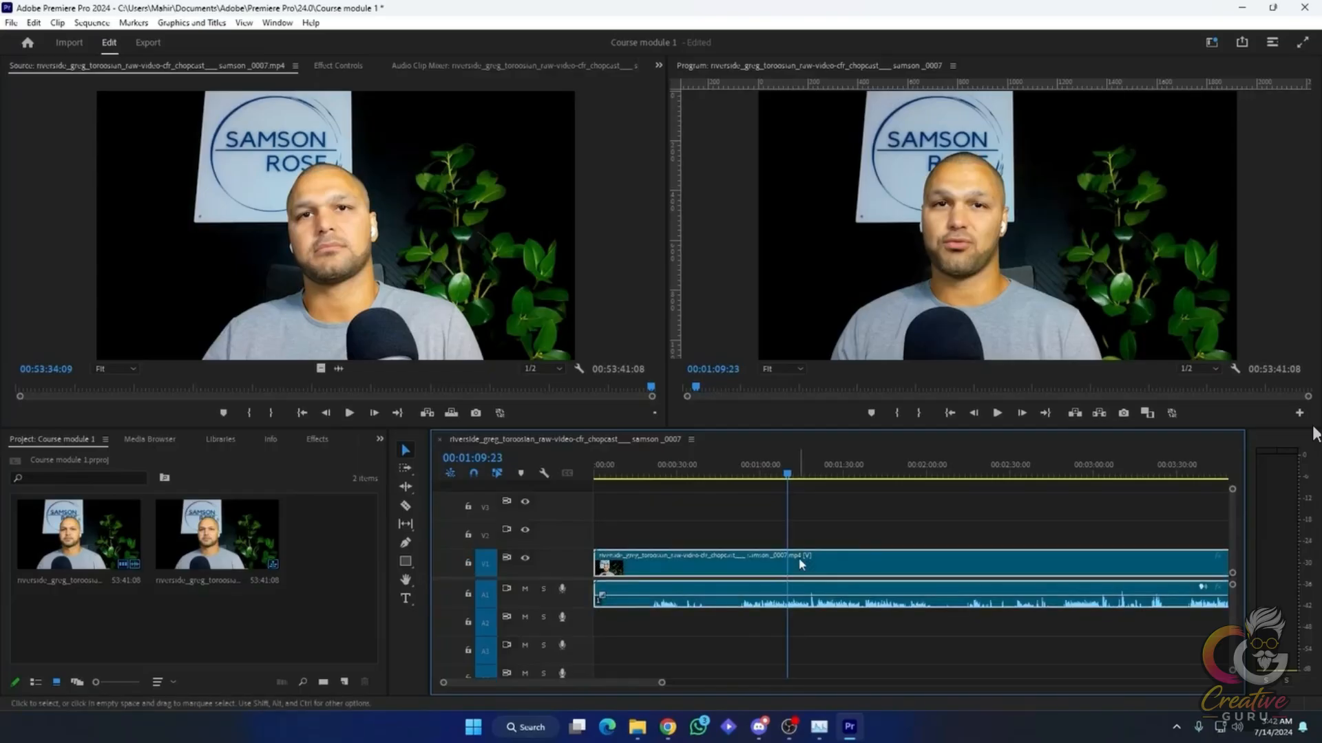
click(468, 563)
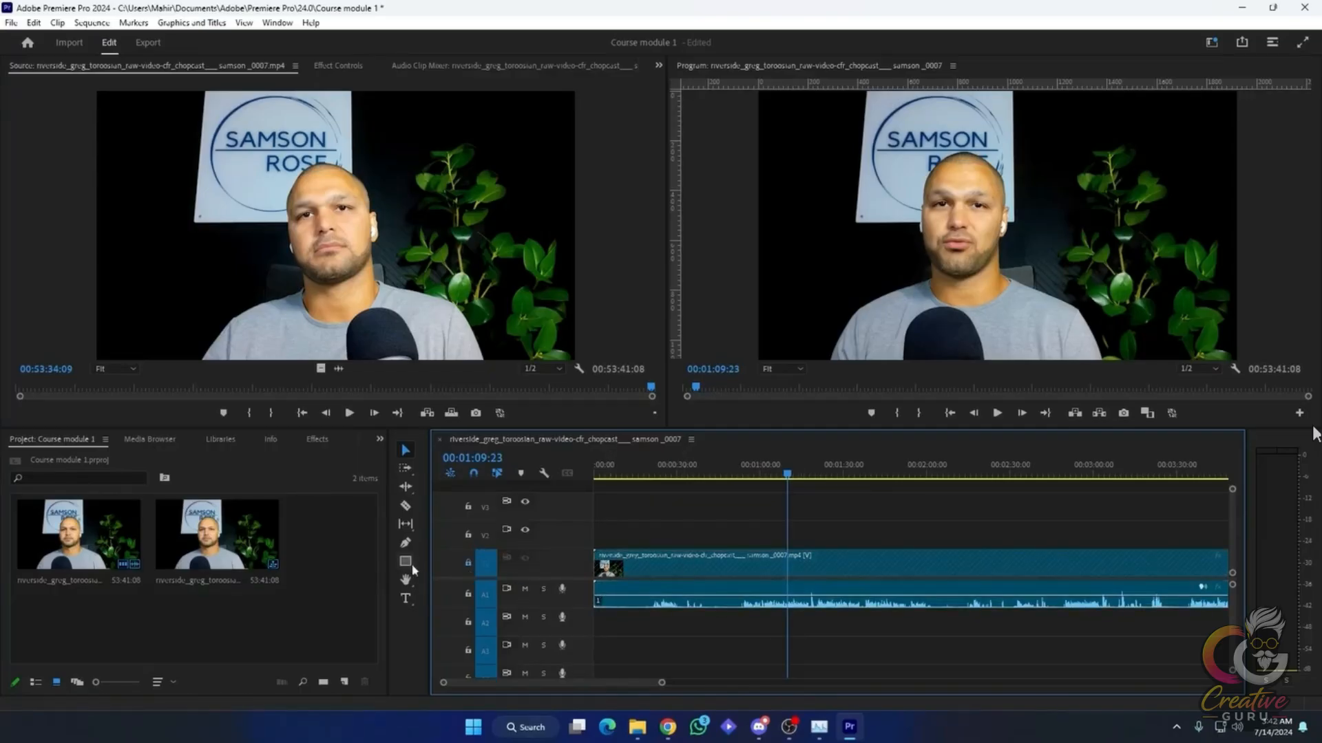
click(467, 563)
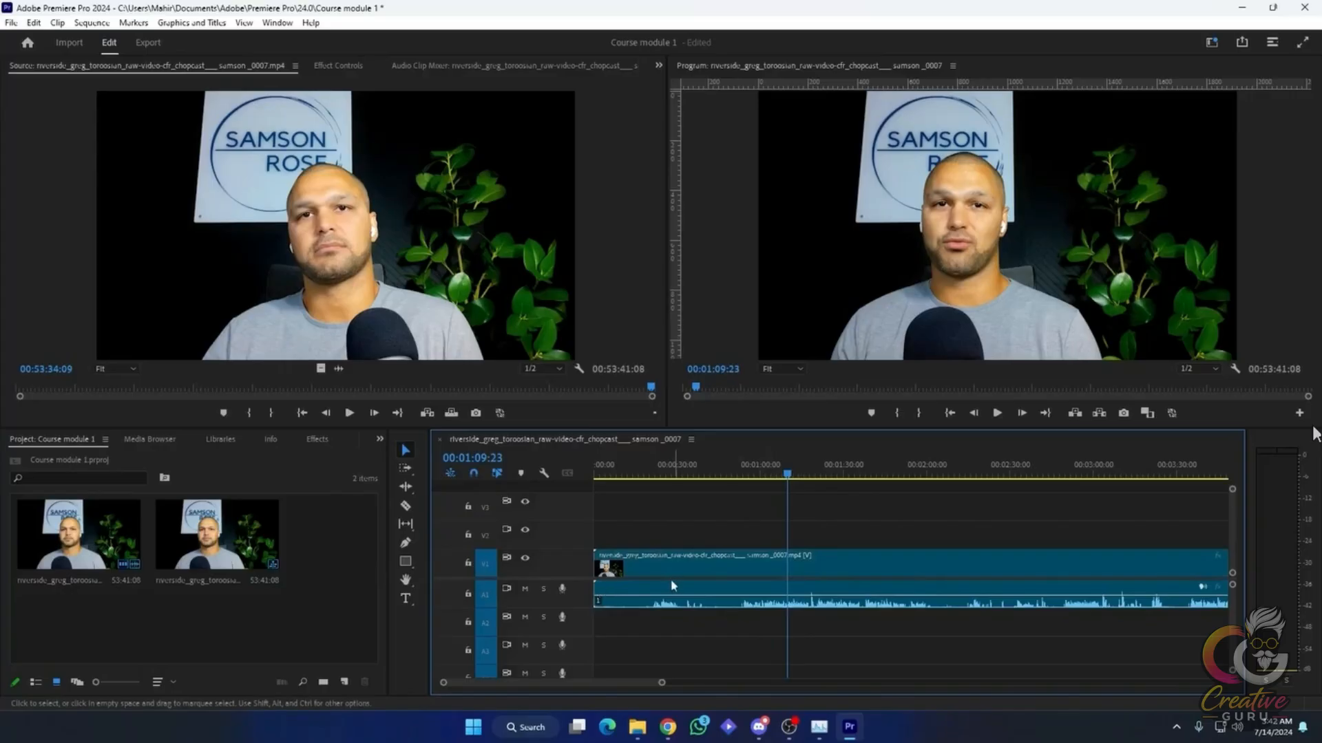
- Park the playhead at 00:01:56:10, select the interview clip and show about six minutes of the timeline
drag(683, 462, 916, 487)
drag(661, 682, 924, 639)
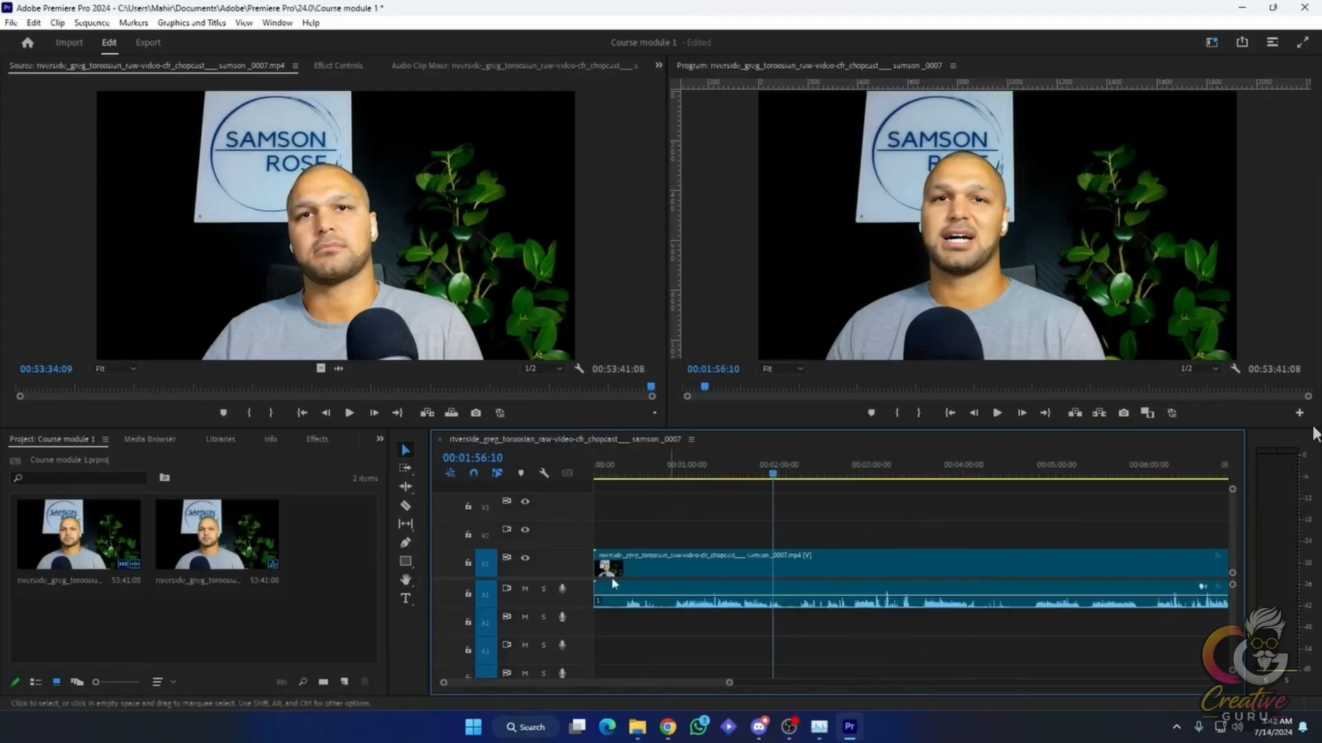
click(643, 568)
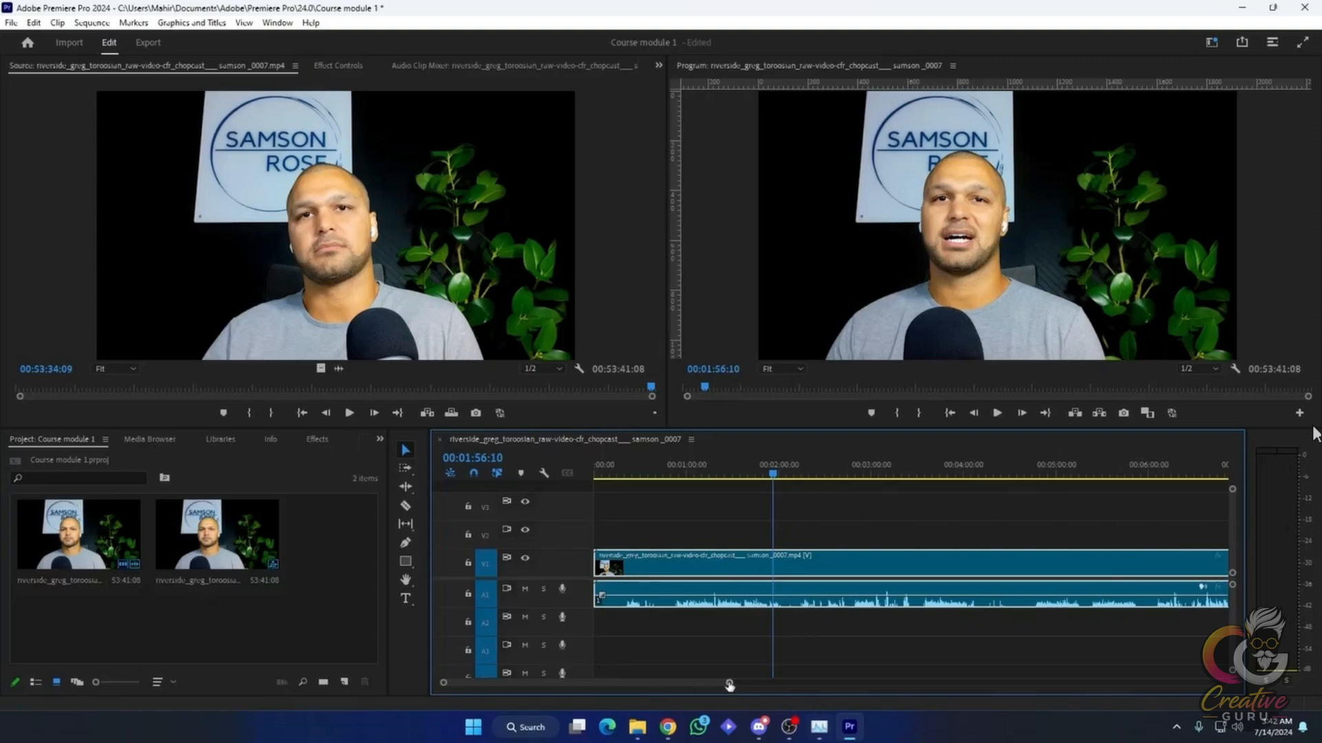
drag(729, 683, 1225, 683)
drag(1317, 651, 1068, 618)
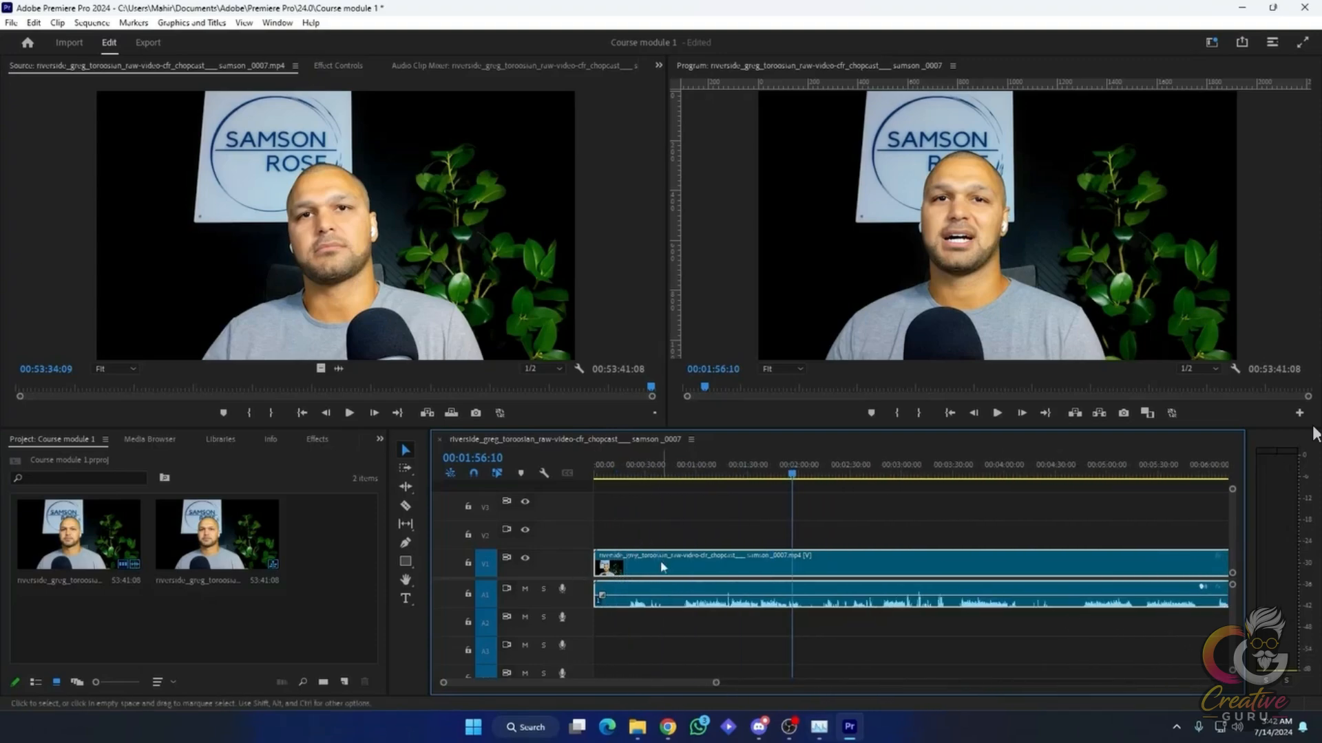
- Shift the interview clip about 14 seconds later on V1 and A1, leaving a gap before it, and return the playhead to the sequence start
drag(633, 570, 656, 568)
key(Home)
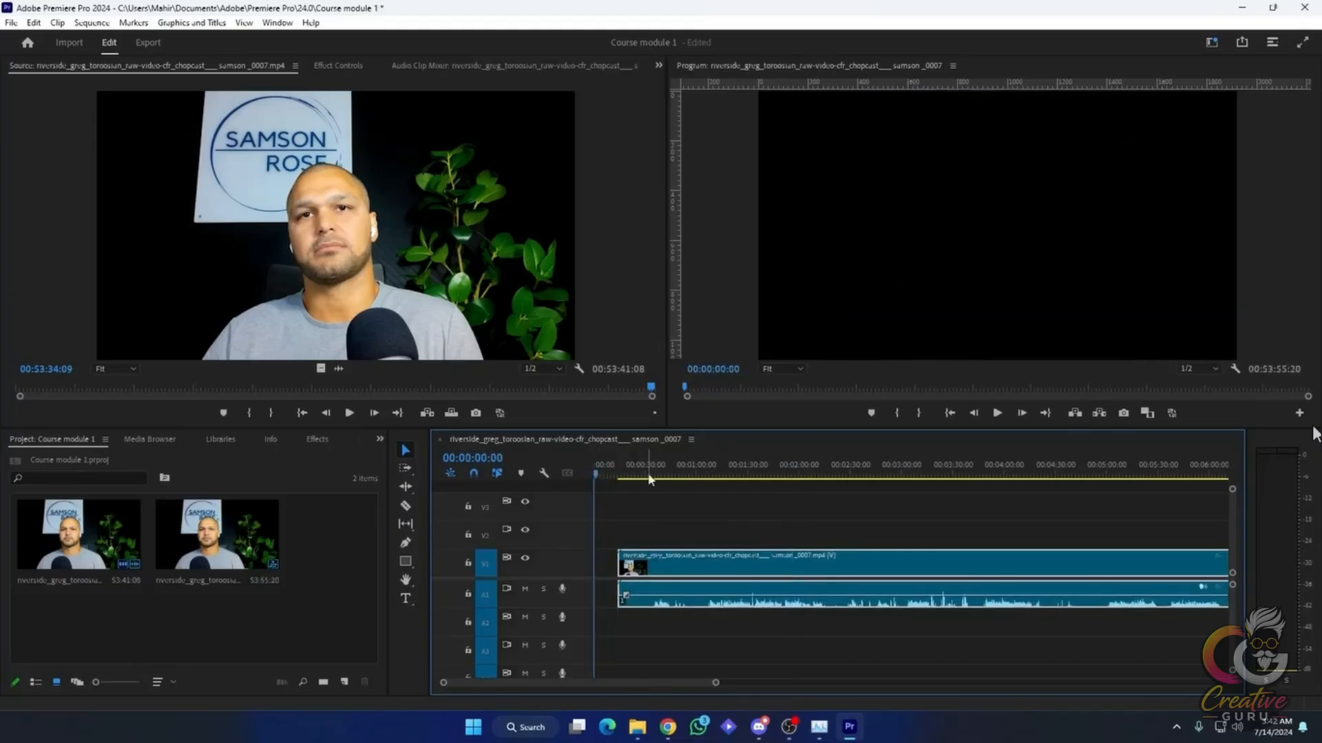
drag(648, 473, 513, 487)
click(599, 520)
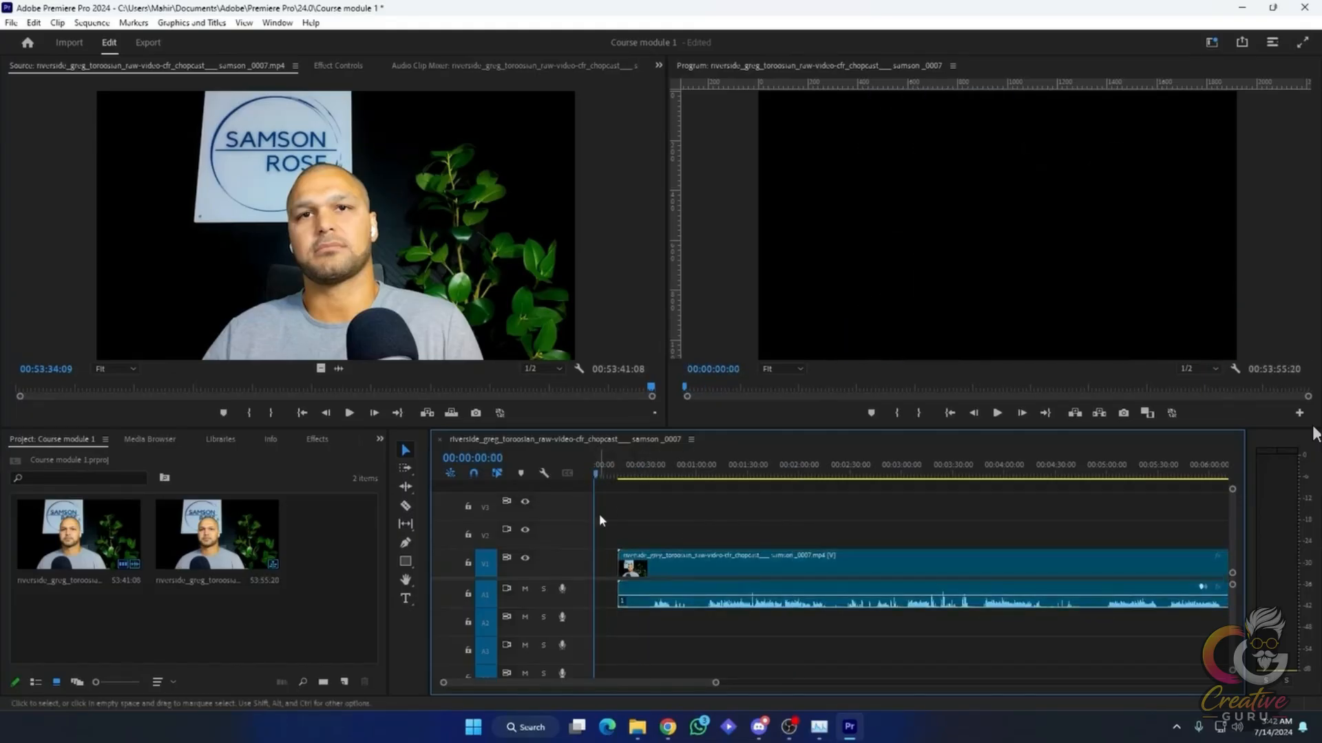
drag(597, 460, 559, 473)
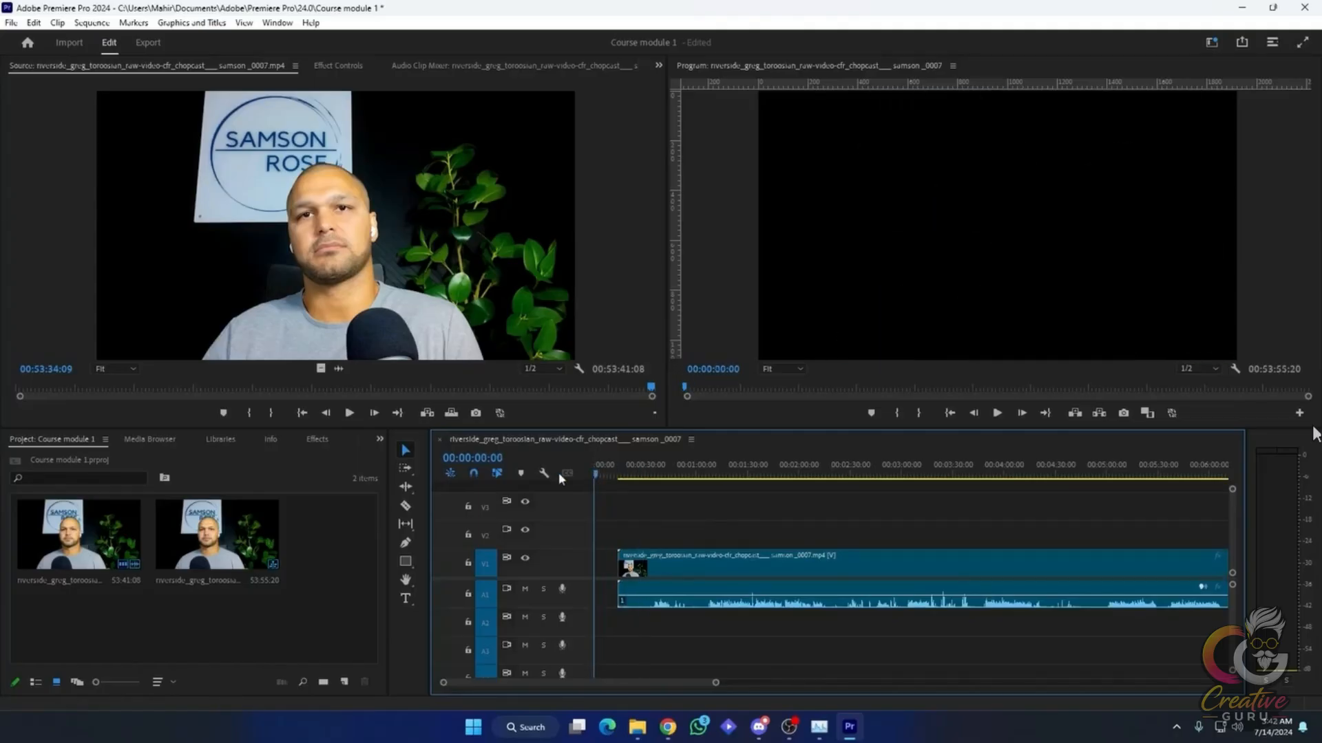
- Scrub the source clip to 00:22:59:02 and the sequence to 00:00:17:08 to compare the source preview with the sequence preview
click(263, 393)
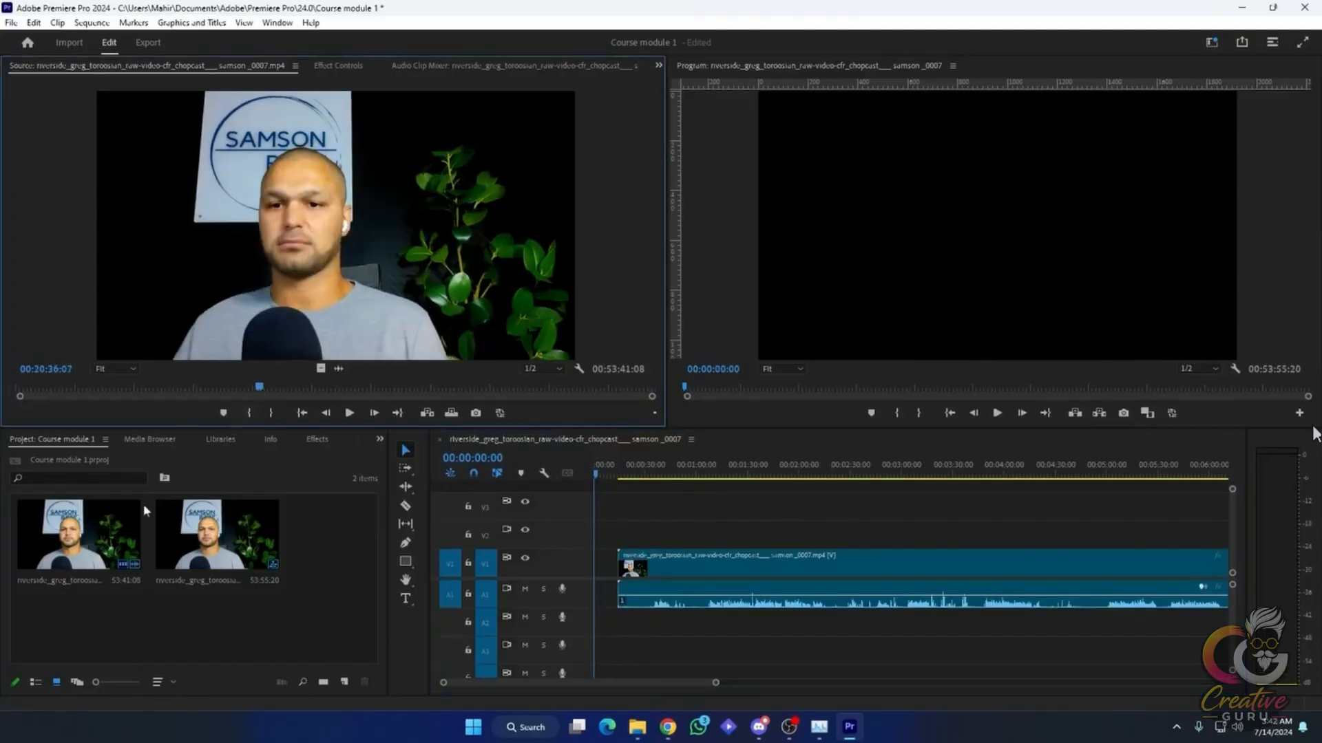
click(85, 558)
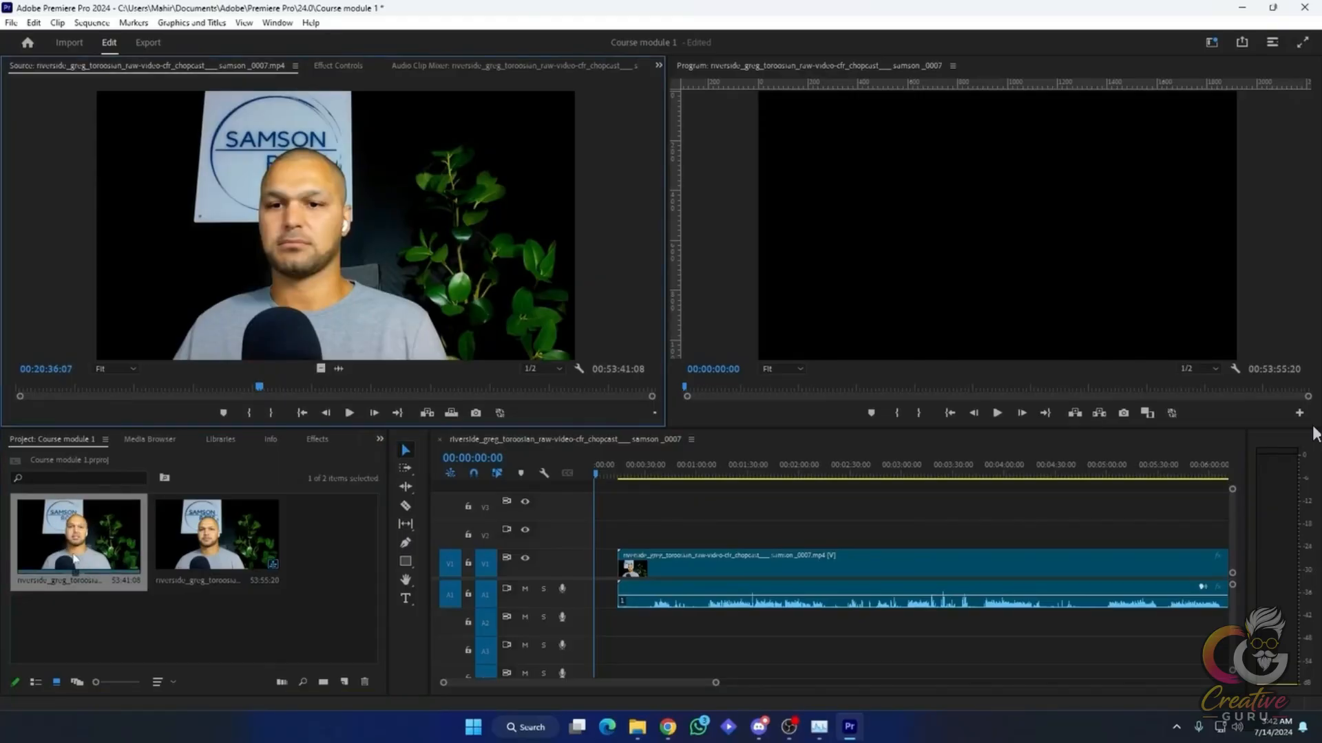
drag(314, 389, 288, 390)
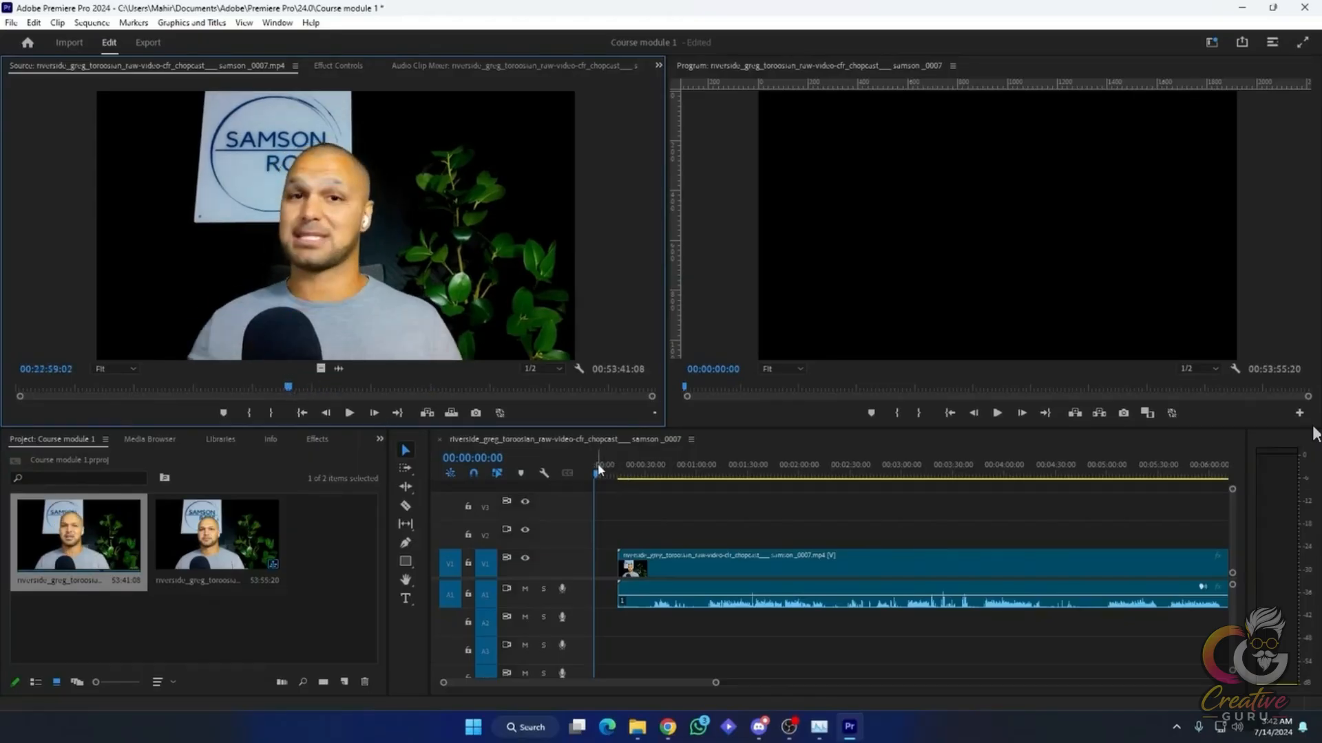
drag(597, 466, 625, 467)
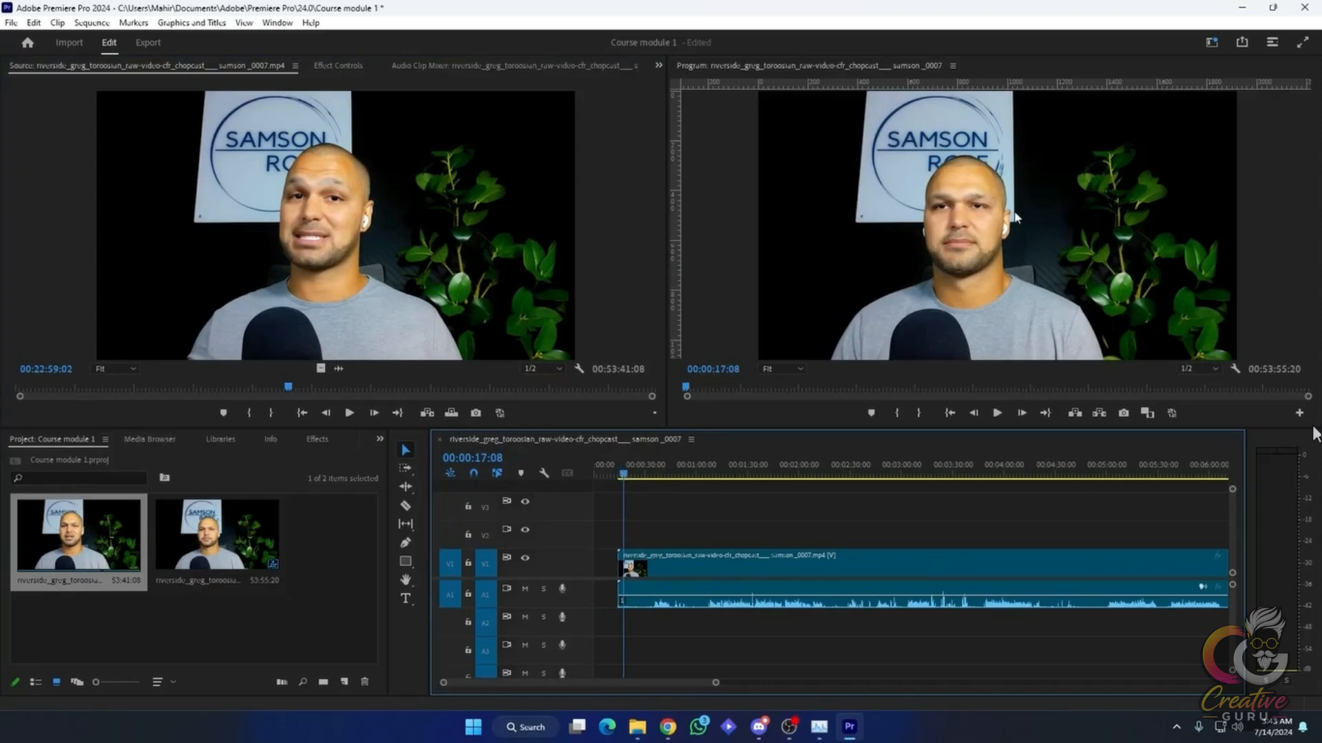
- Play the empty gap from the sequence start, then move the interview clip back to 00:00:00:00
key(Home)
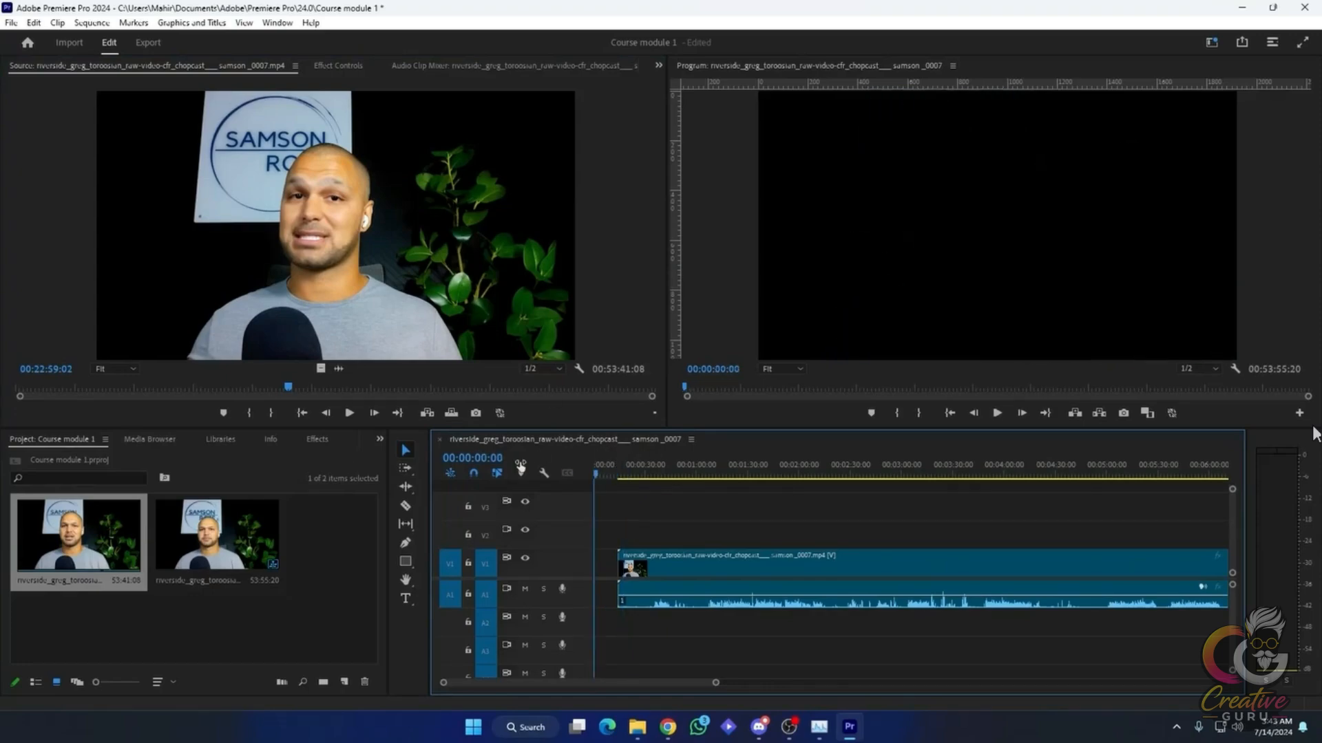
key(space)
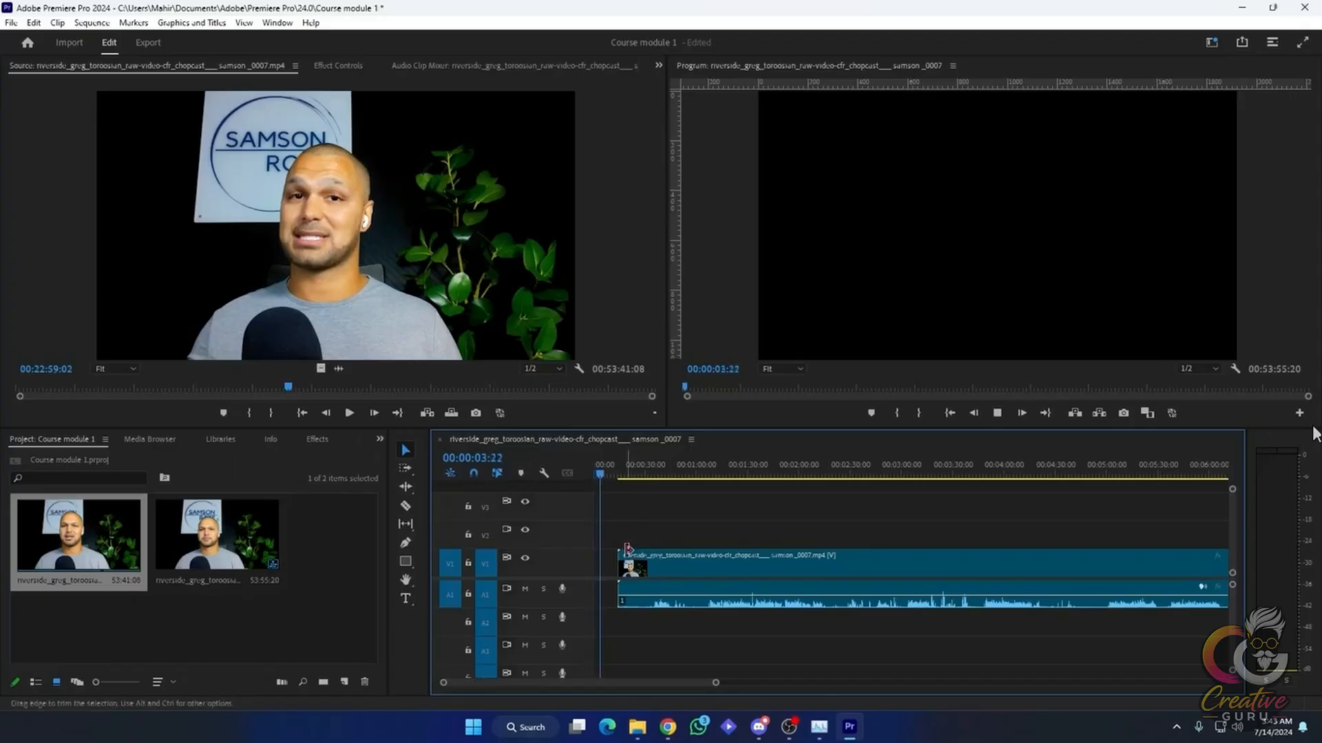
click(608, 468)
drag(608, 470, 569, 473)
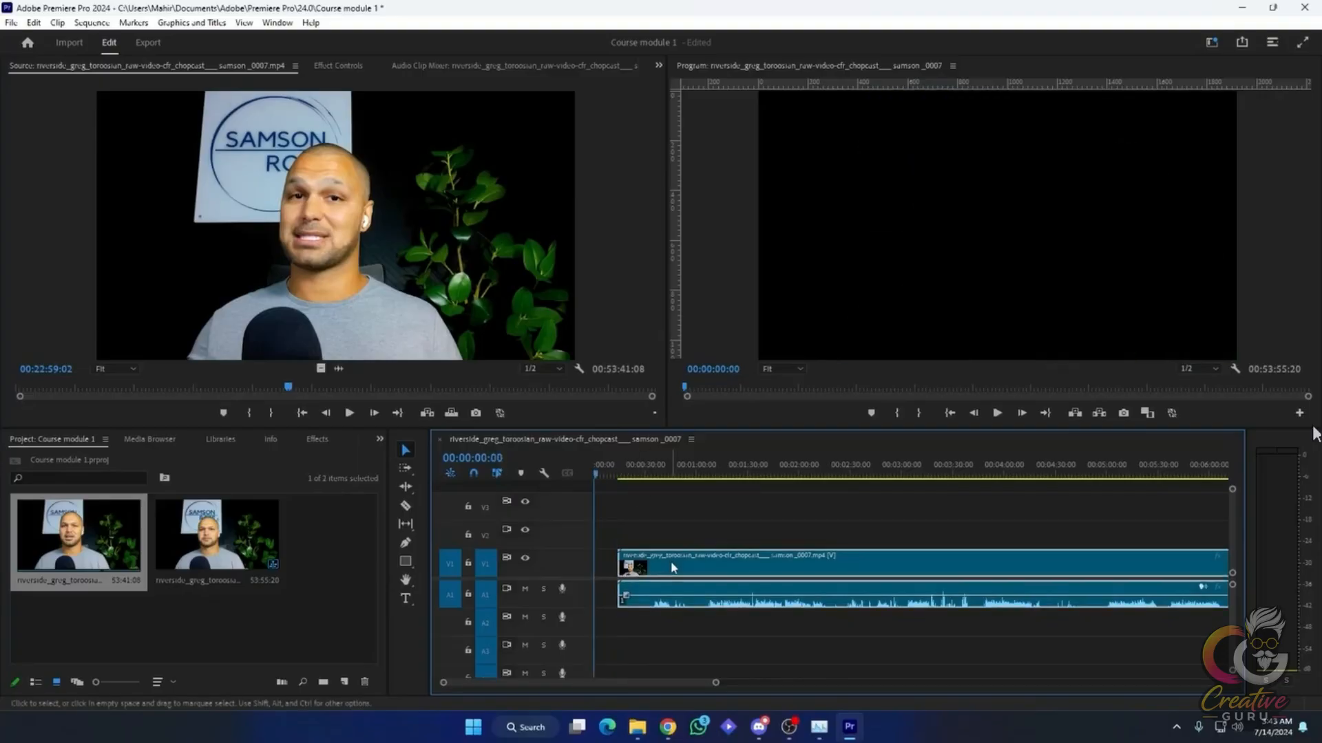
drag(644, 571, 590, 570)
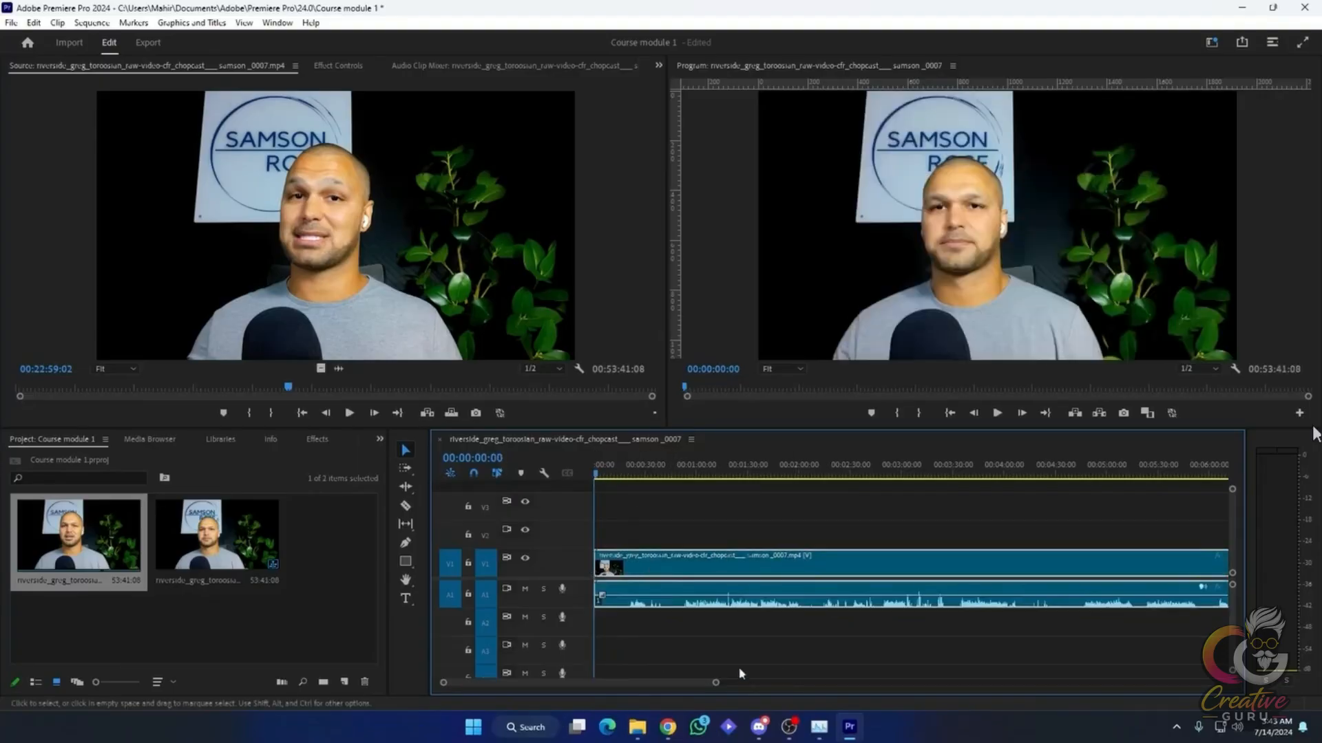
- Show about eight minutes of the timeline and preview the interview clip, bringing the playhead back to the sequence start
drag(716, 683, 823, 651)
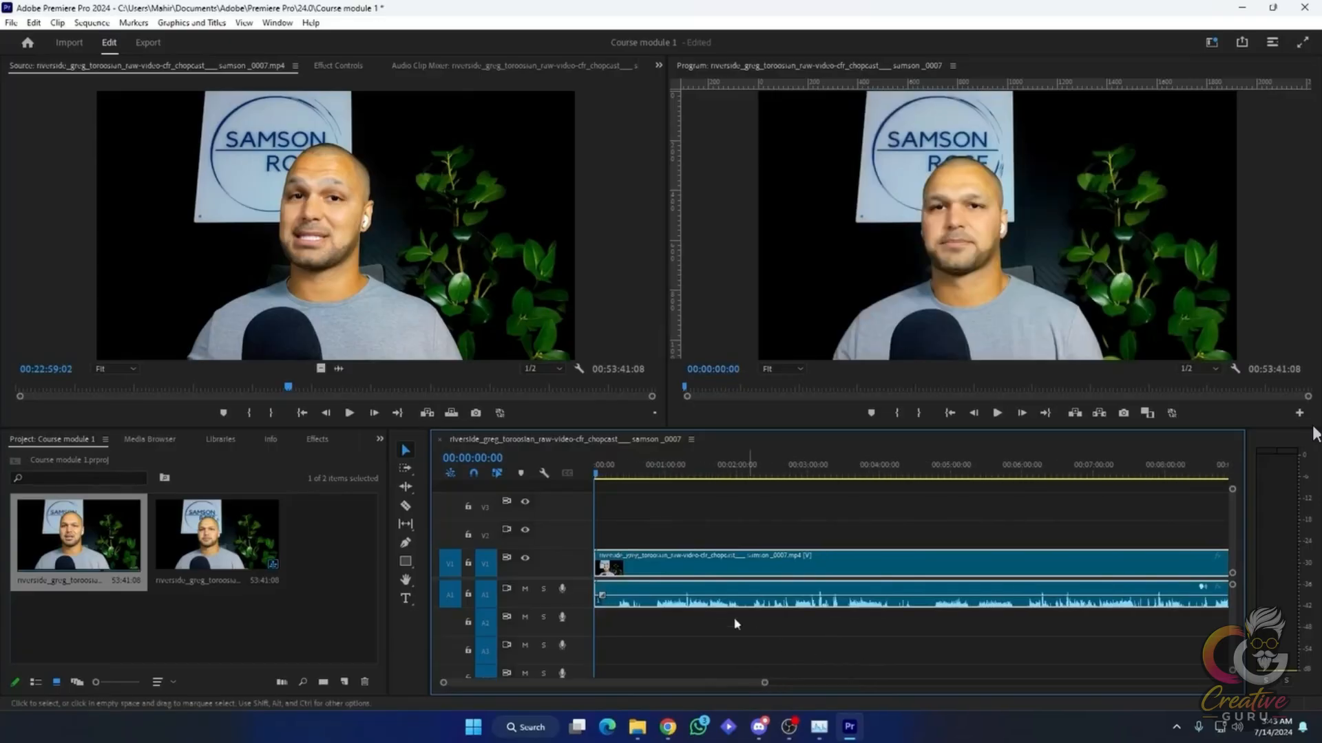
click(965, 468)
key(space)
key(Home)
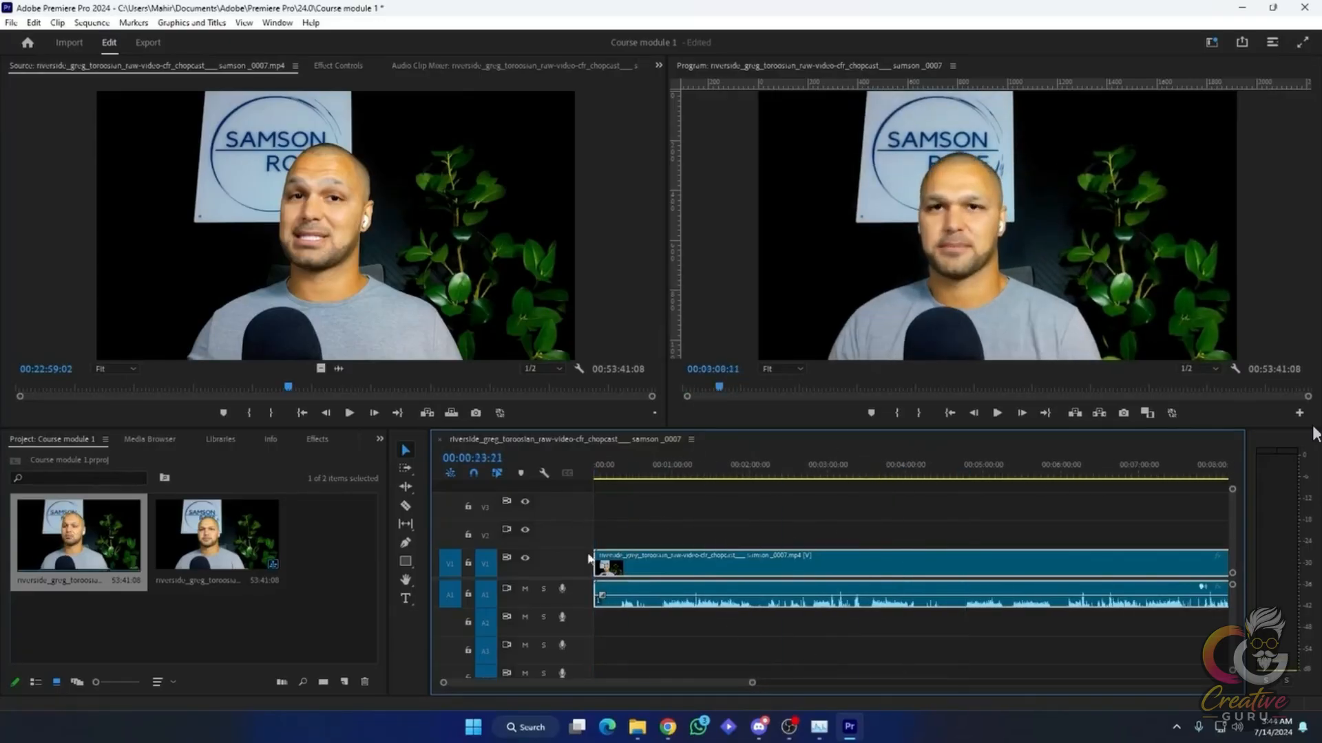
key(space)
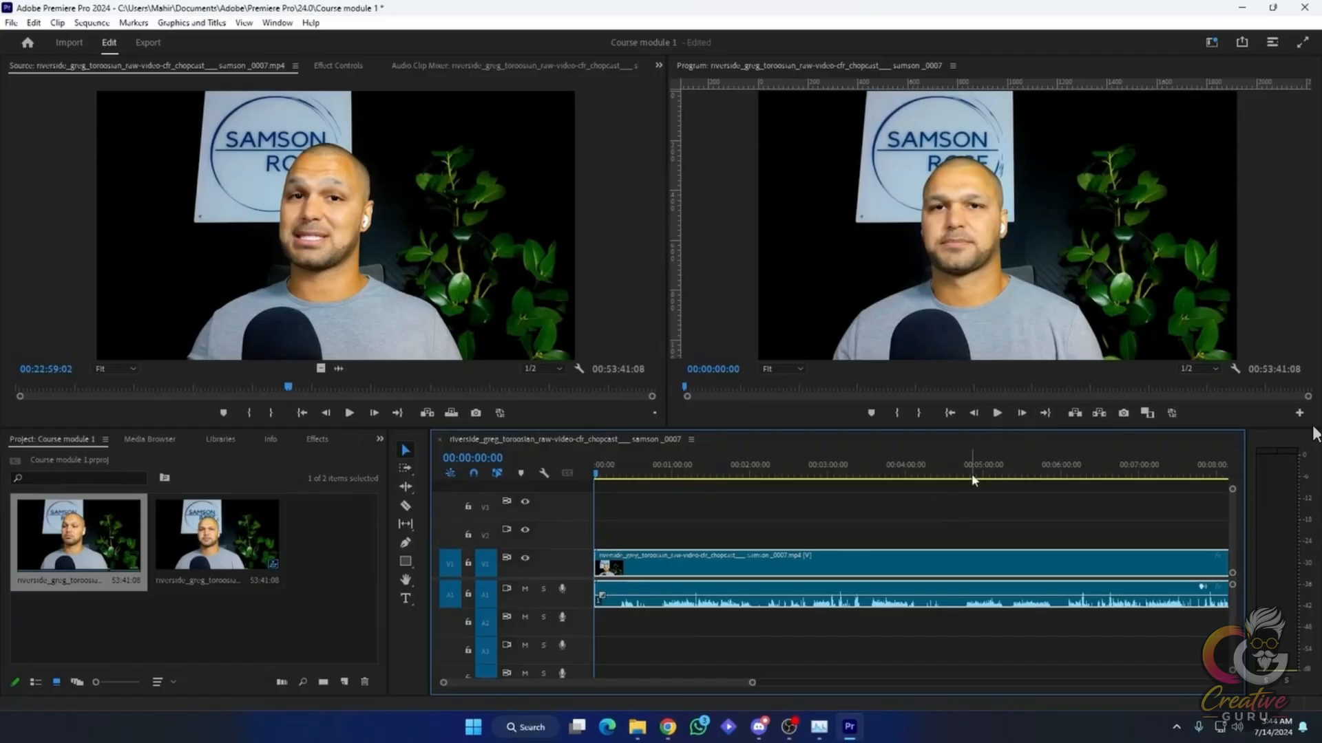
- Examine the waveform between 00:04:02:02 and 00:05:15:08 for silent and spoken parts, playing the sequence from 00:04:43:12
drag(972, 460, 909, 464)
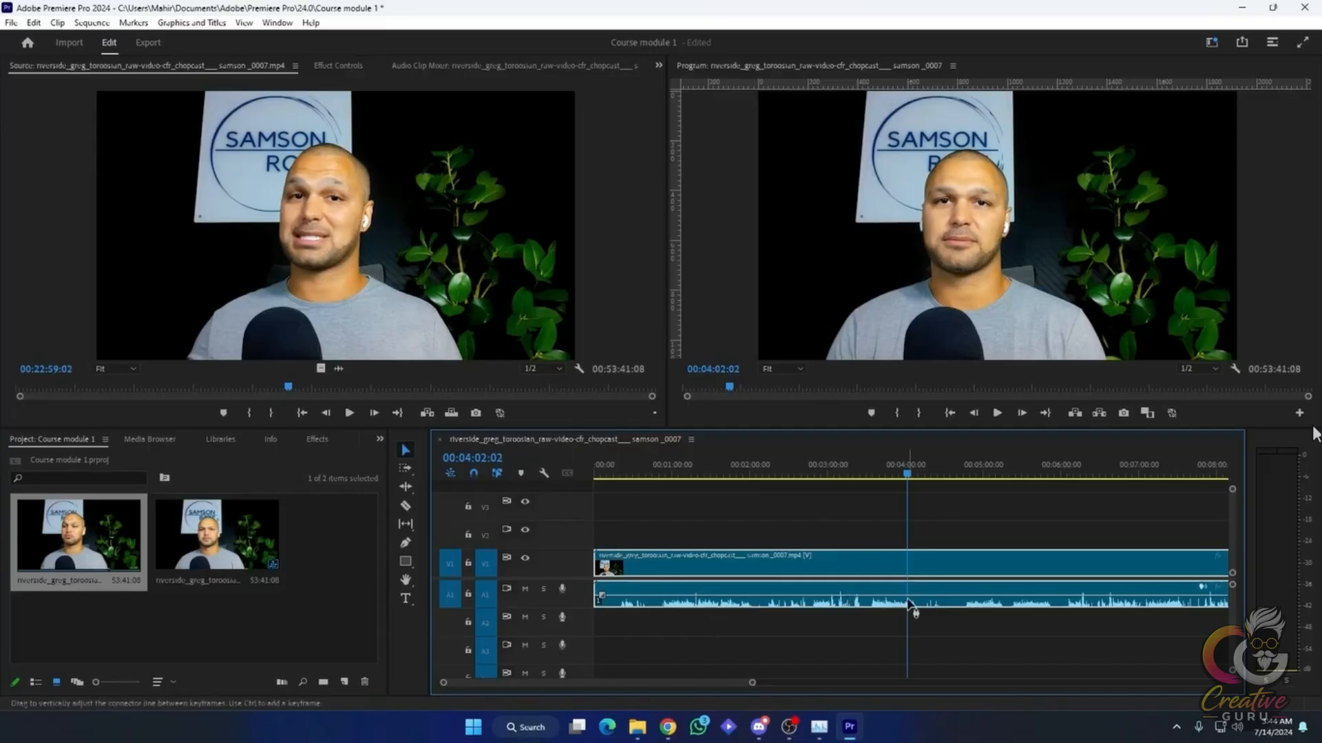
click(948, 471)
drag(949, 471, 957, 473)
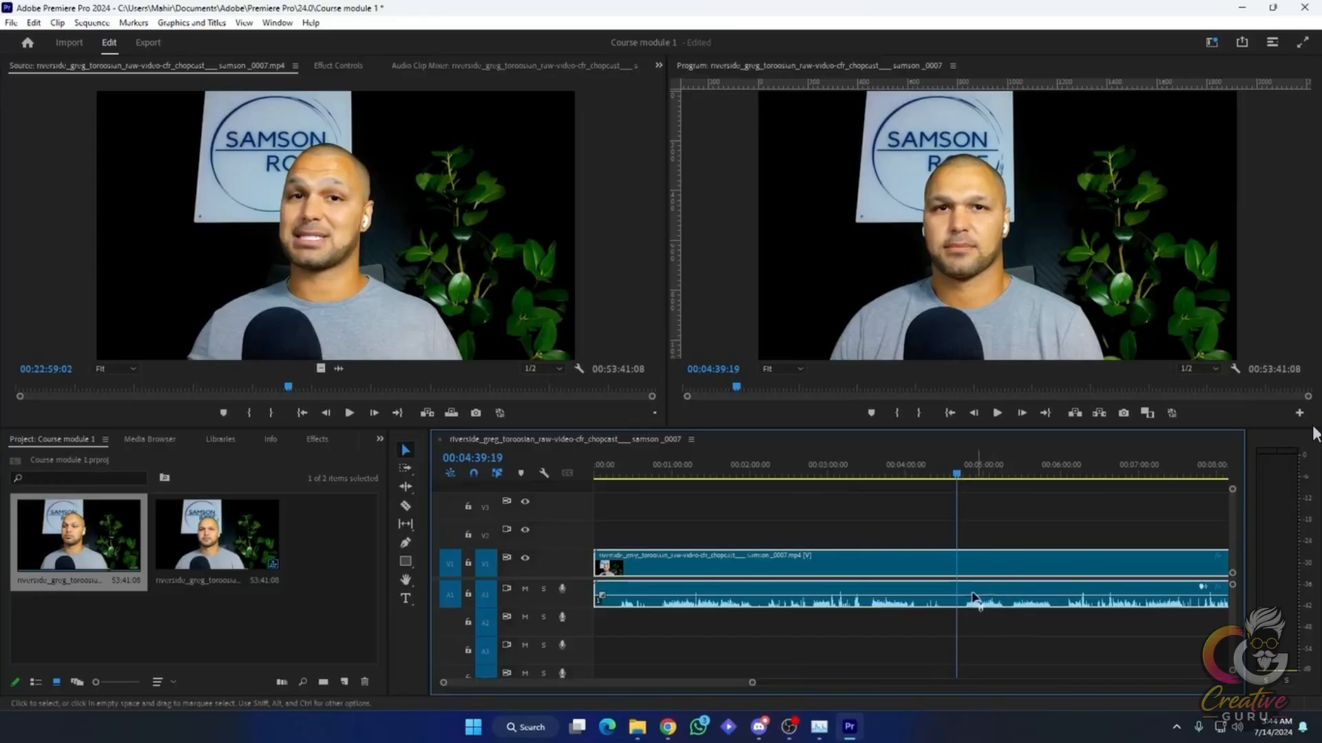
click(950, 477)
drag(952, 481, 937, 477)
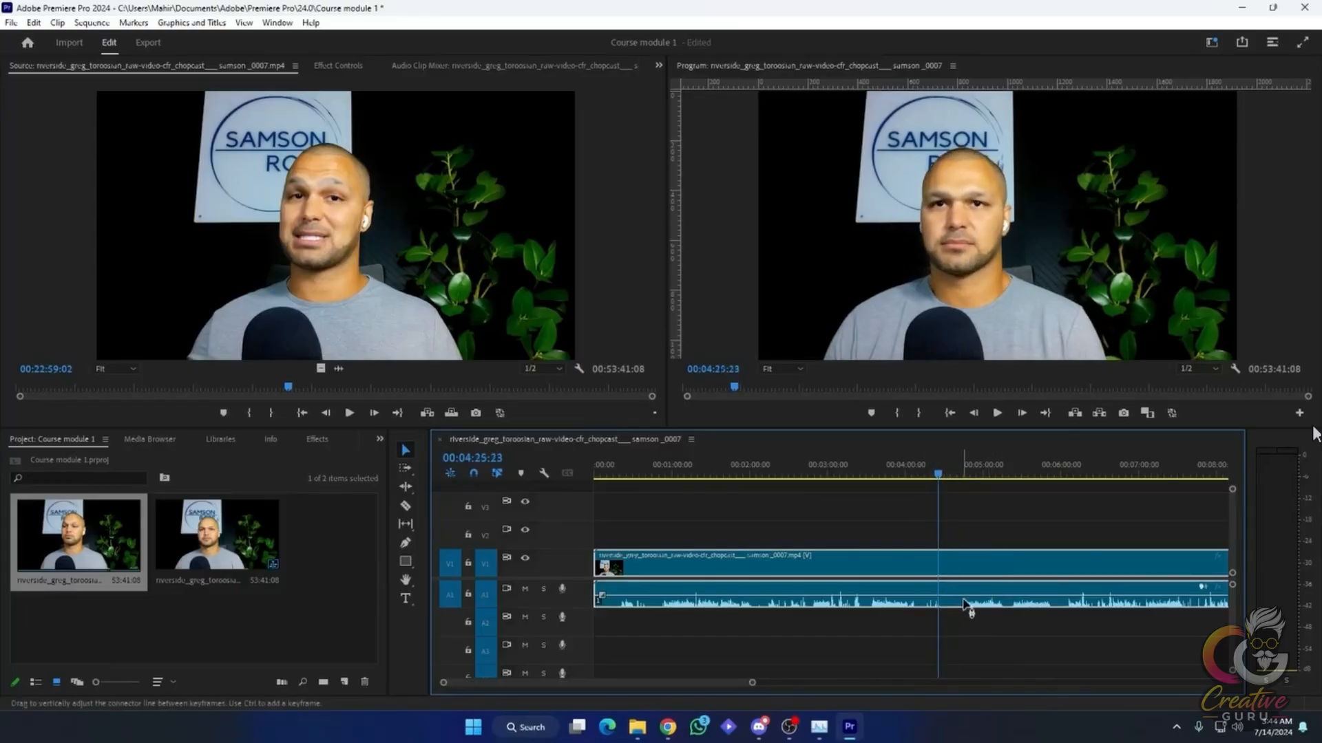
click(964, 475)
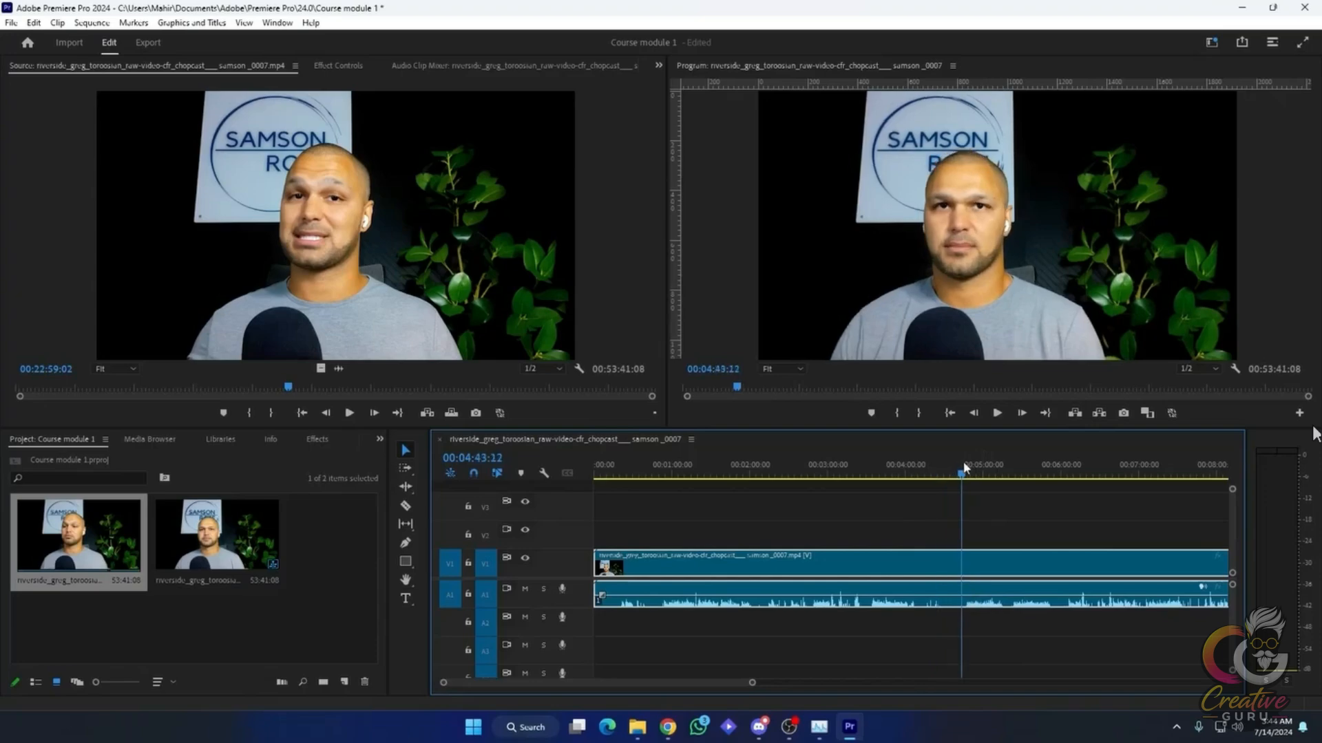
key(space)
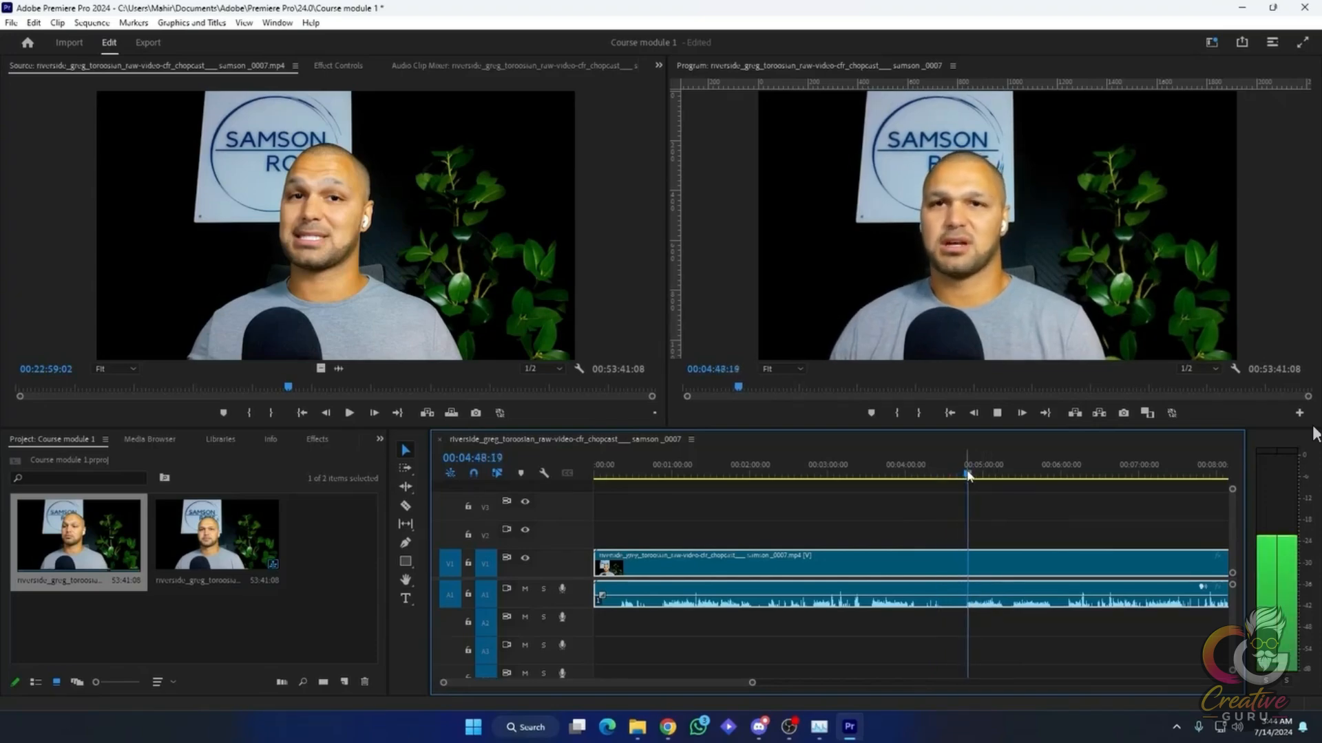
click(1002, 480)
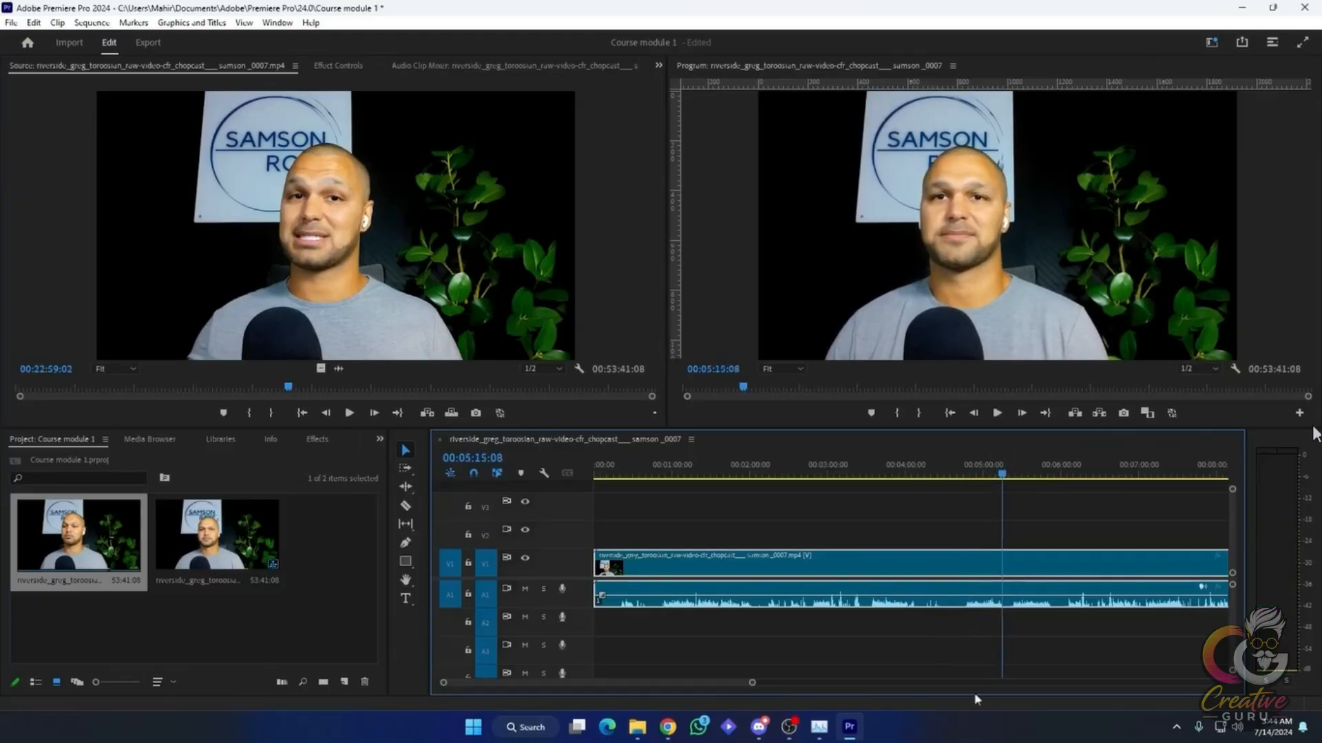
- Scrub the spoken section from about 00:04:47 to 00:05:15 at a closer time scale to identify its start and end
scroll(1025, 597, up, 3)
scroll(980, 593, up, 2)
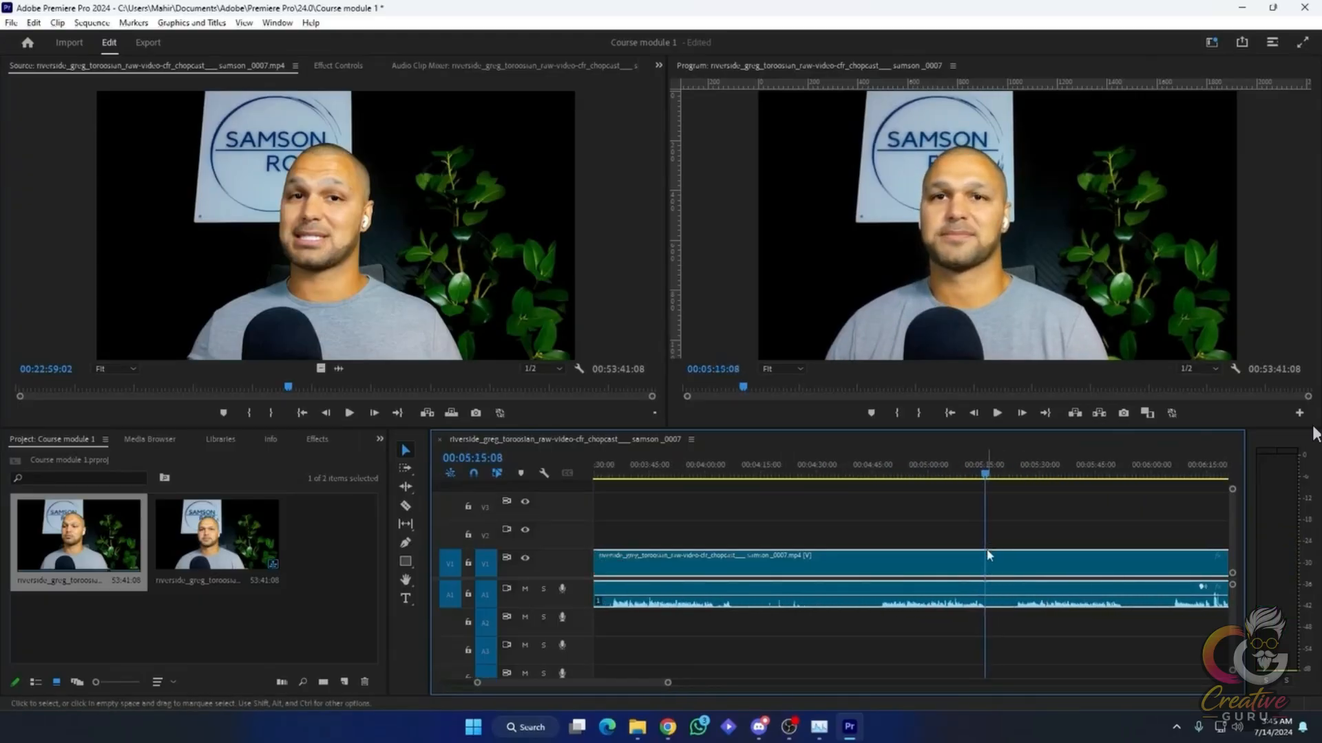
click(879, 472)
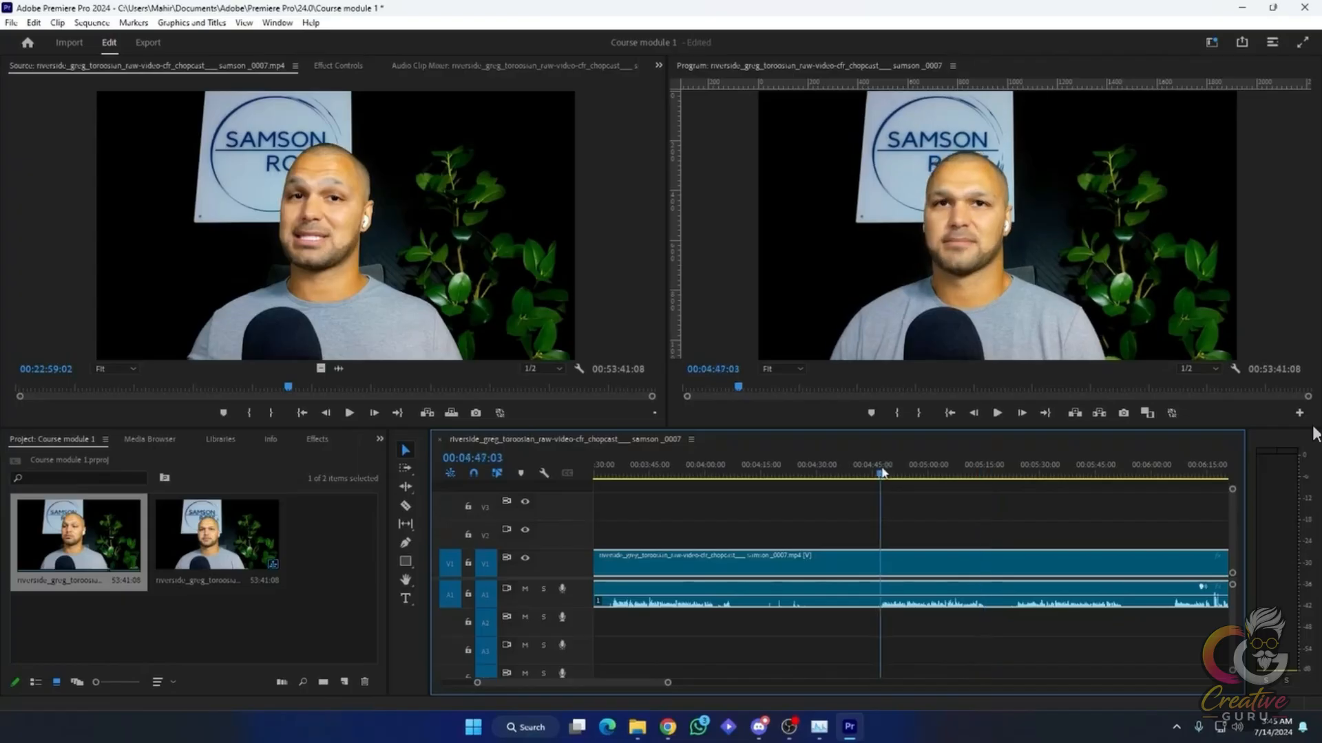
drag(880, 473, 985, 475)
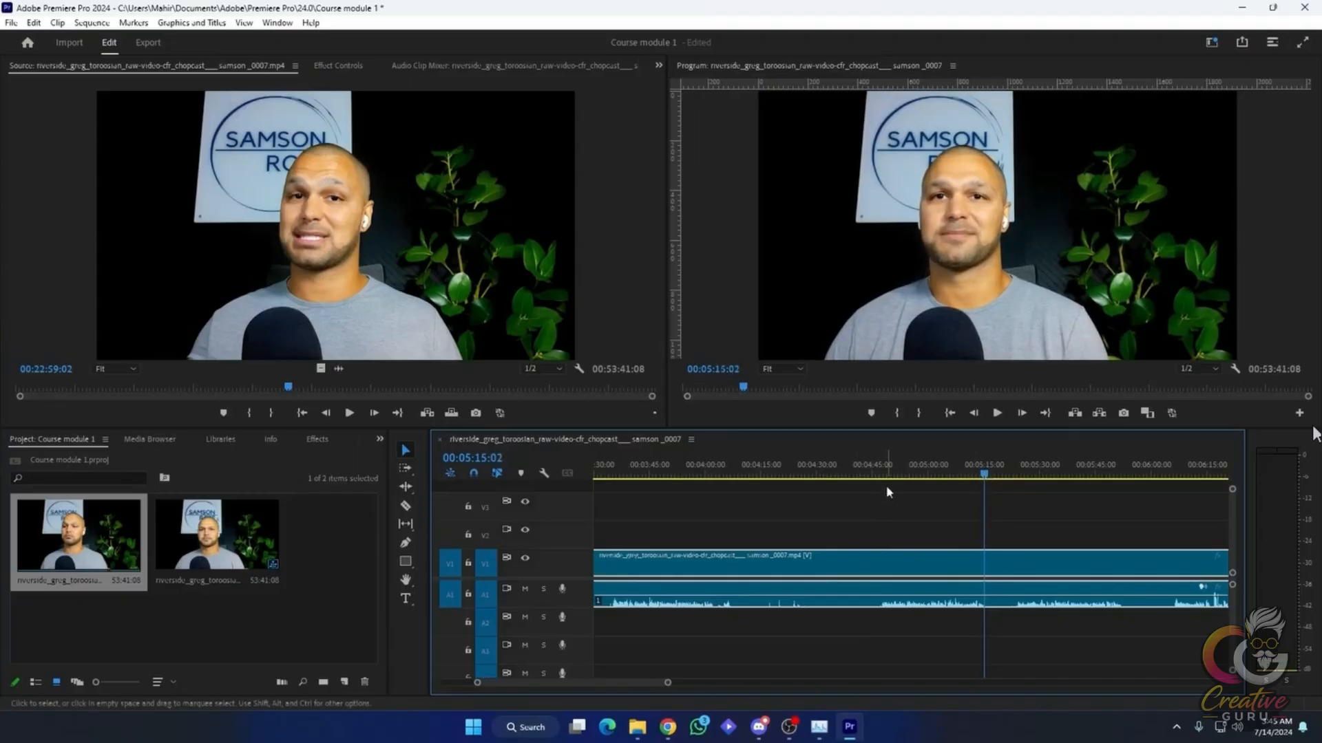
drag(872, 476, 988, 472)
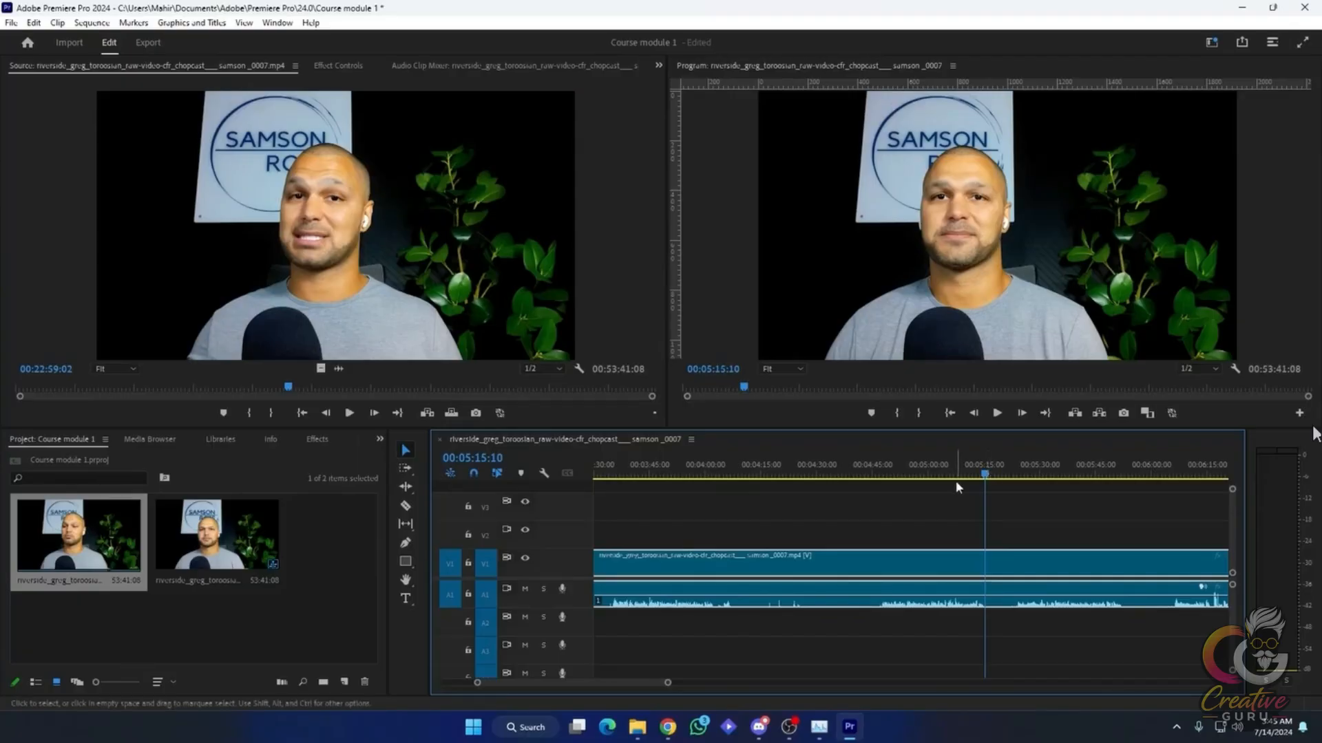
- Split the interview clip's video and audio at 00:04:47:07, undoing and repeating the cut for practice and ending with it applied
click(879, 473)
drag(880, 470, 883, 467)
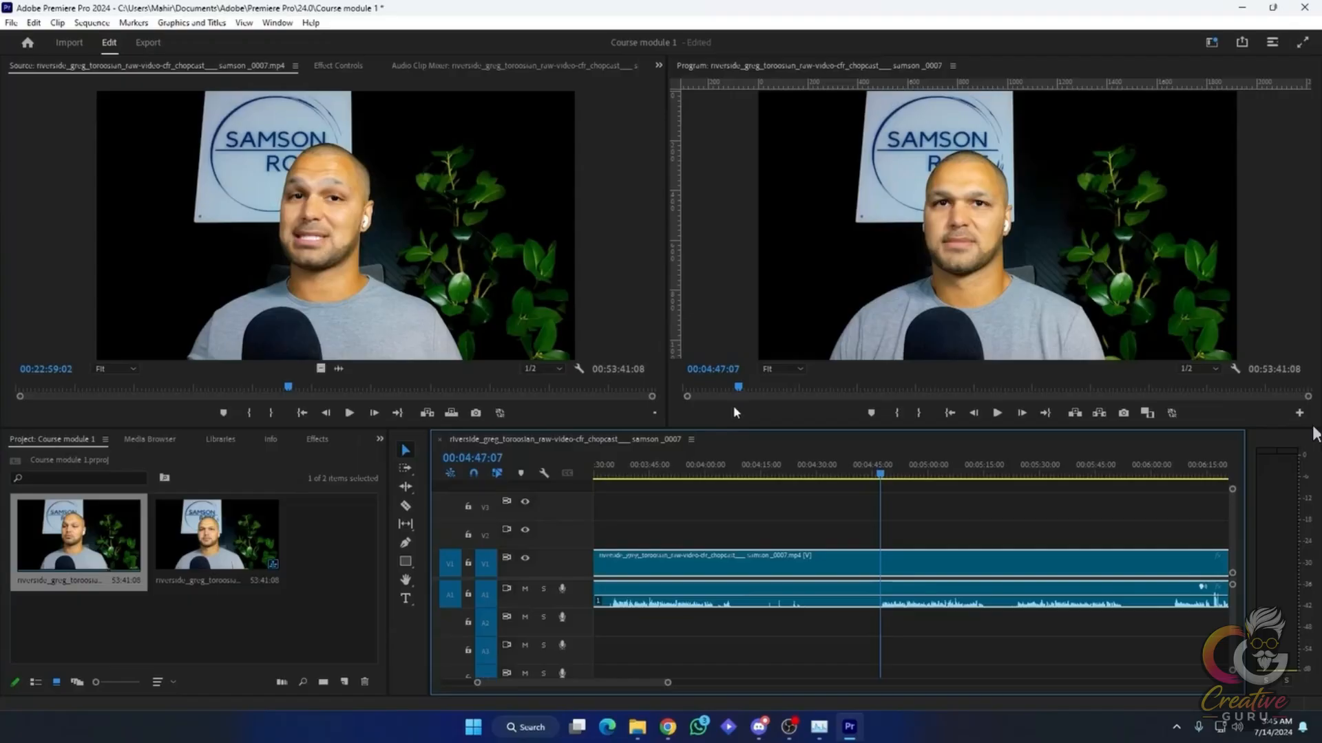
key(ctrl+k)
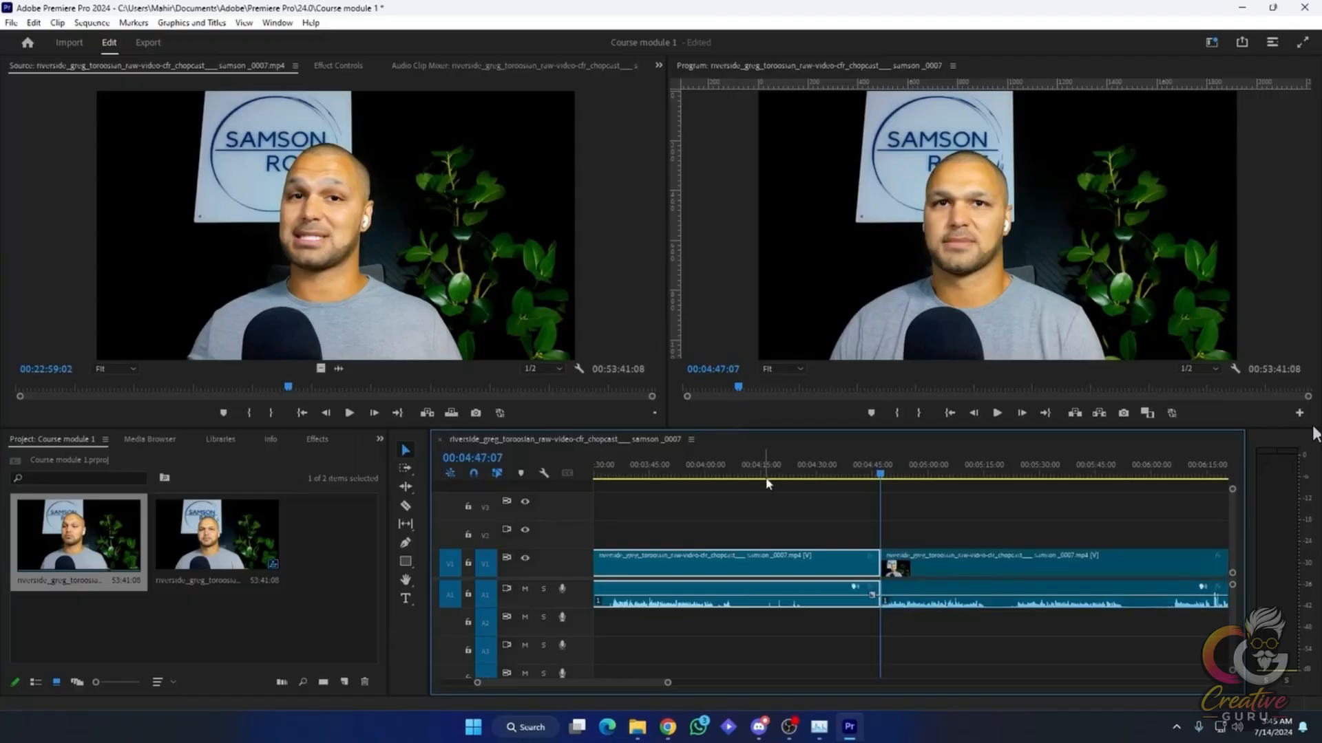
key(ctrl+z)
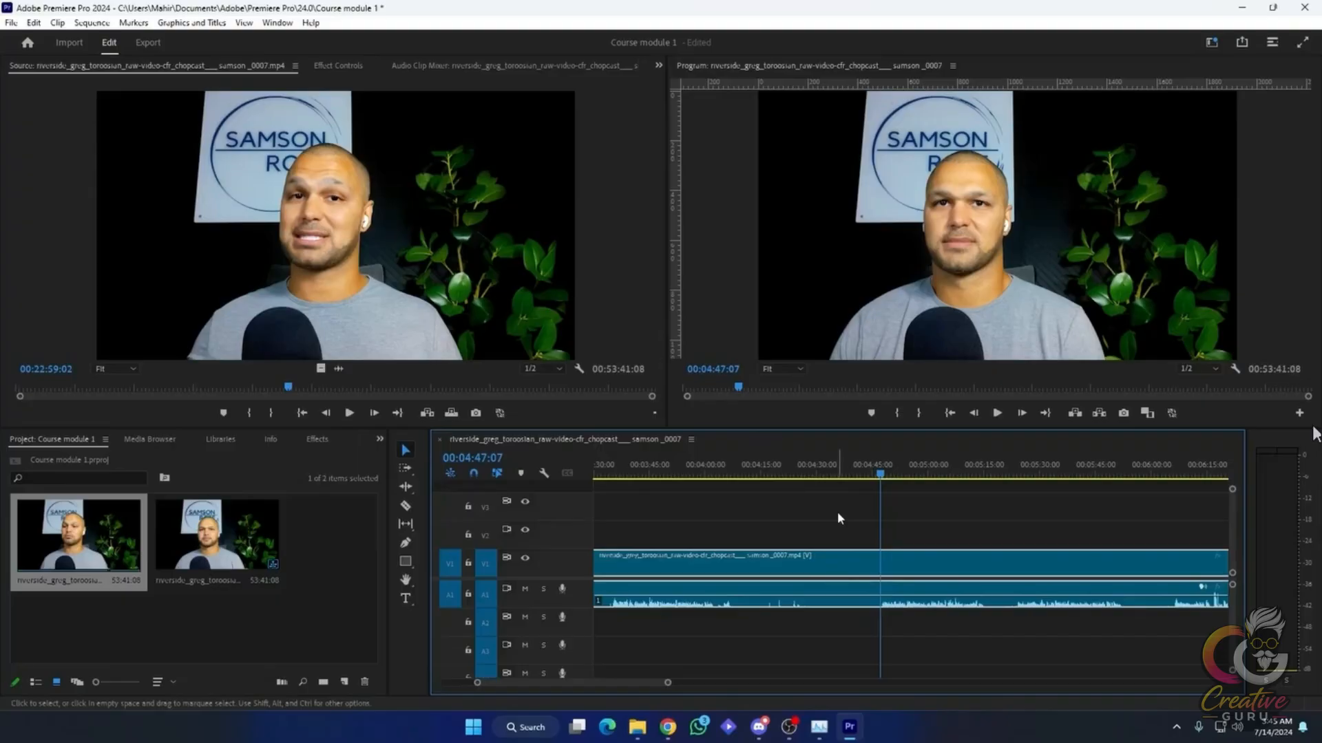
key(ctrl+k)
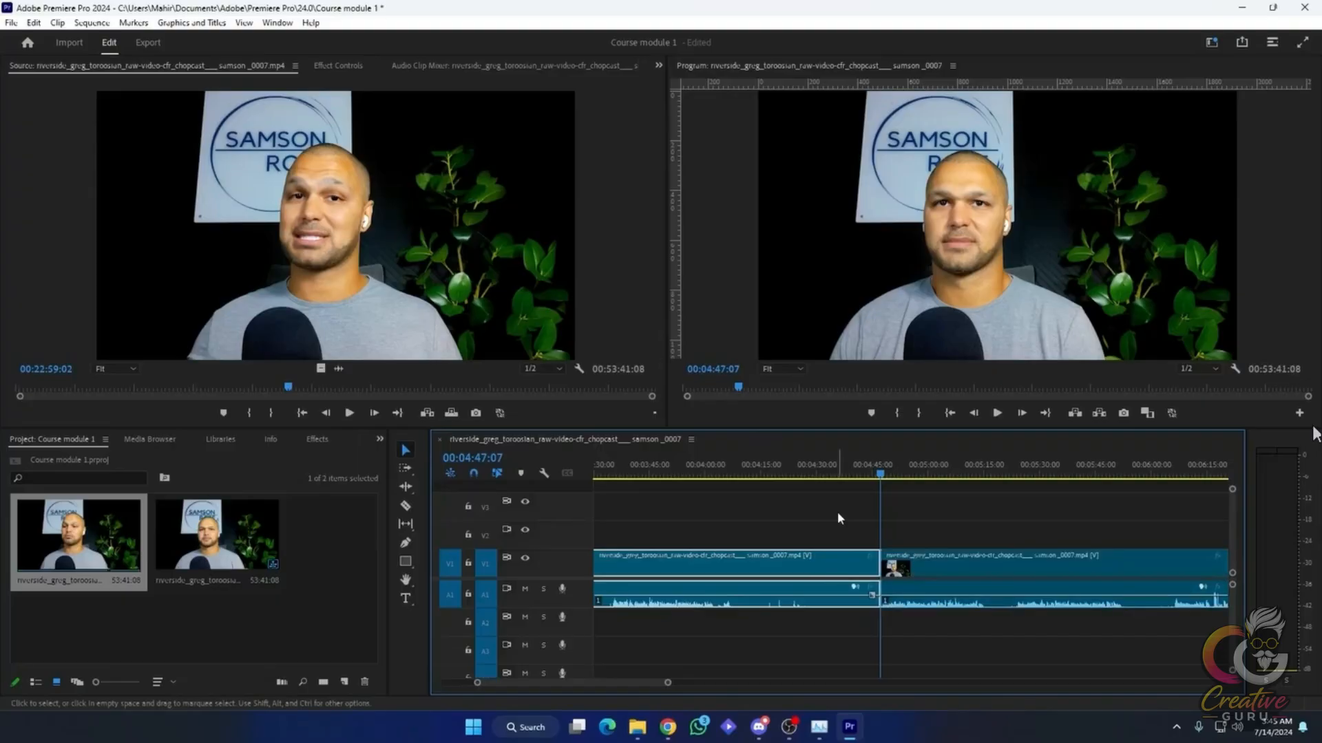
key(ctrl+z)
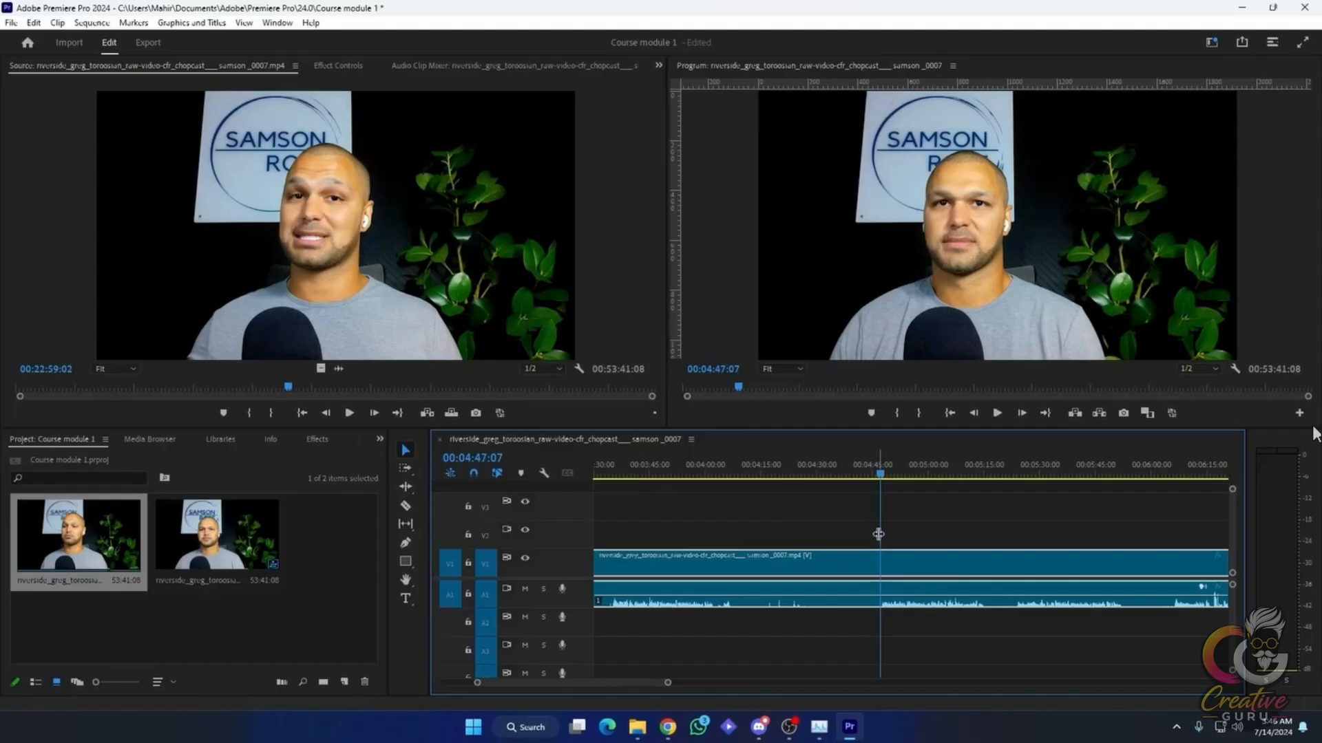
key(ctrl+k)
click(984, 566)
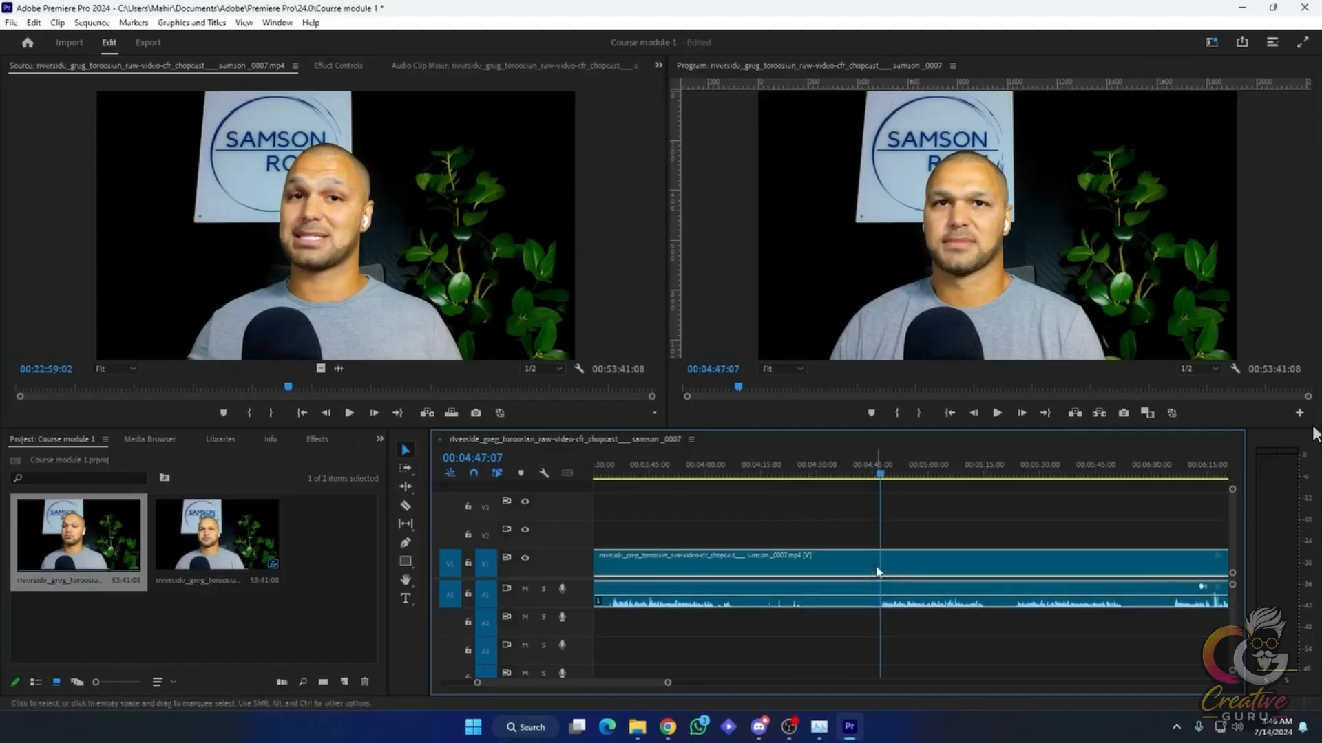
key(ctrl+z)
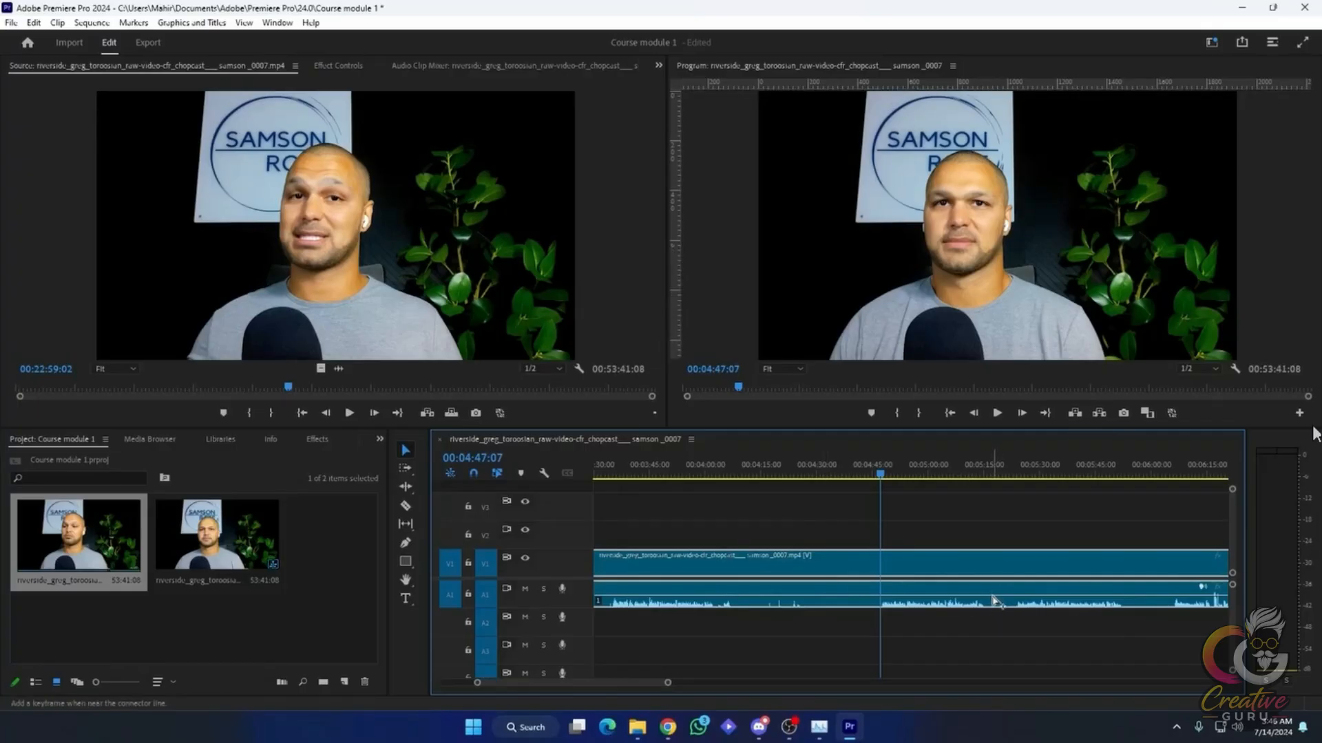
key(ctrl+k)
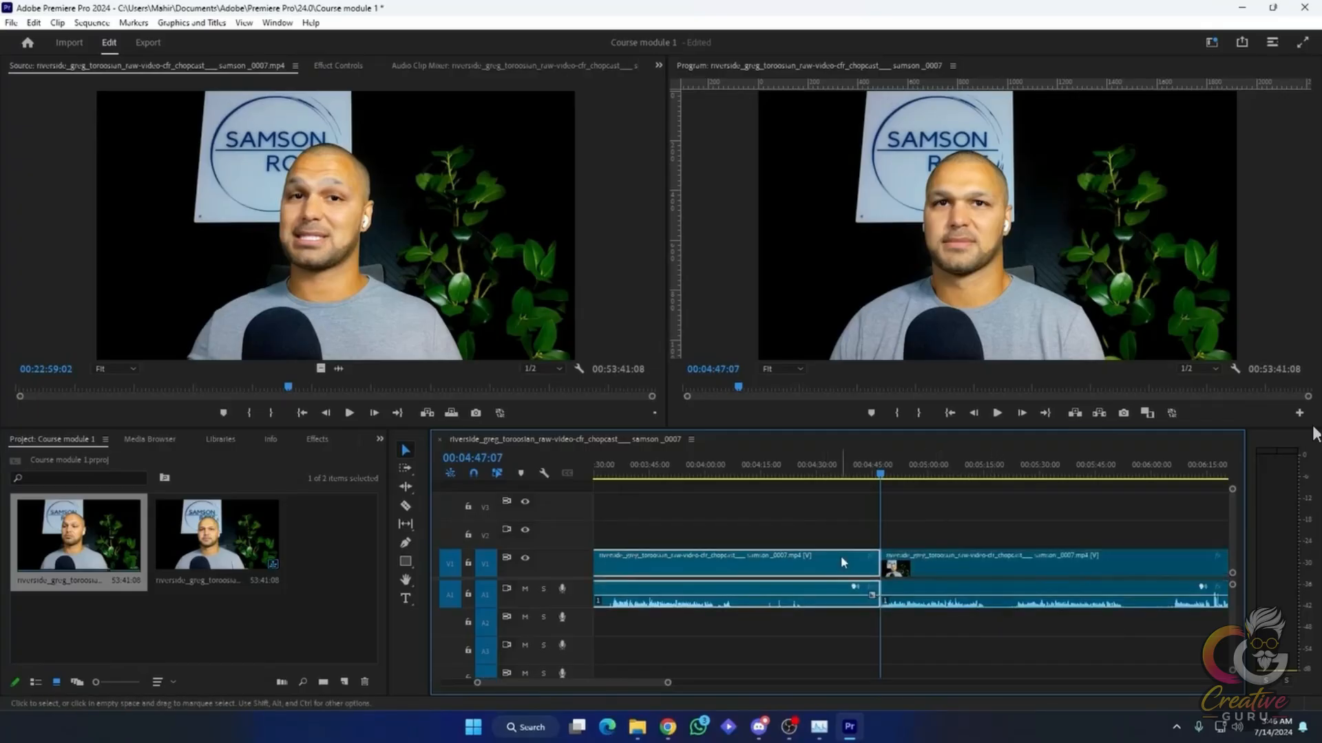
- Split the interview clip's video and audio at 00:05:15:06 with the Razor tool
click(961, 503)
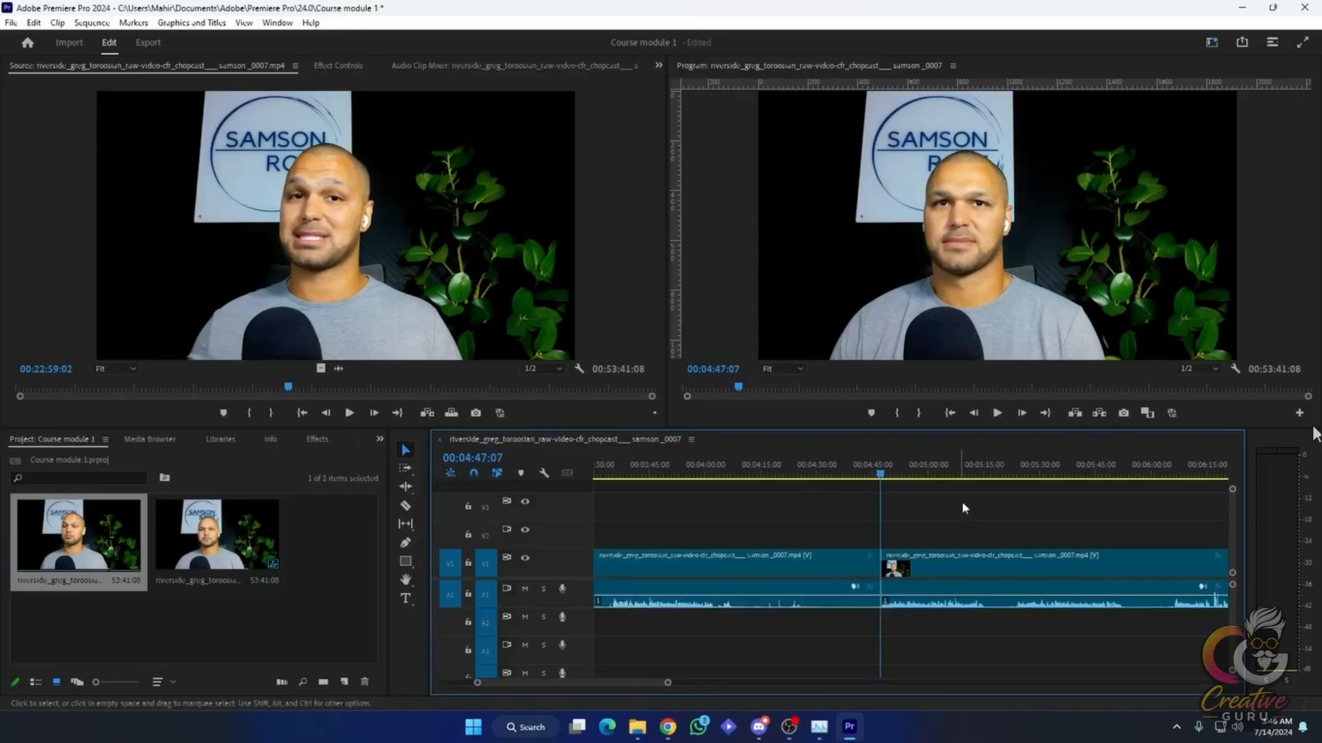
drag(971, 468, 987, 467)
click(1002, 573)
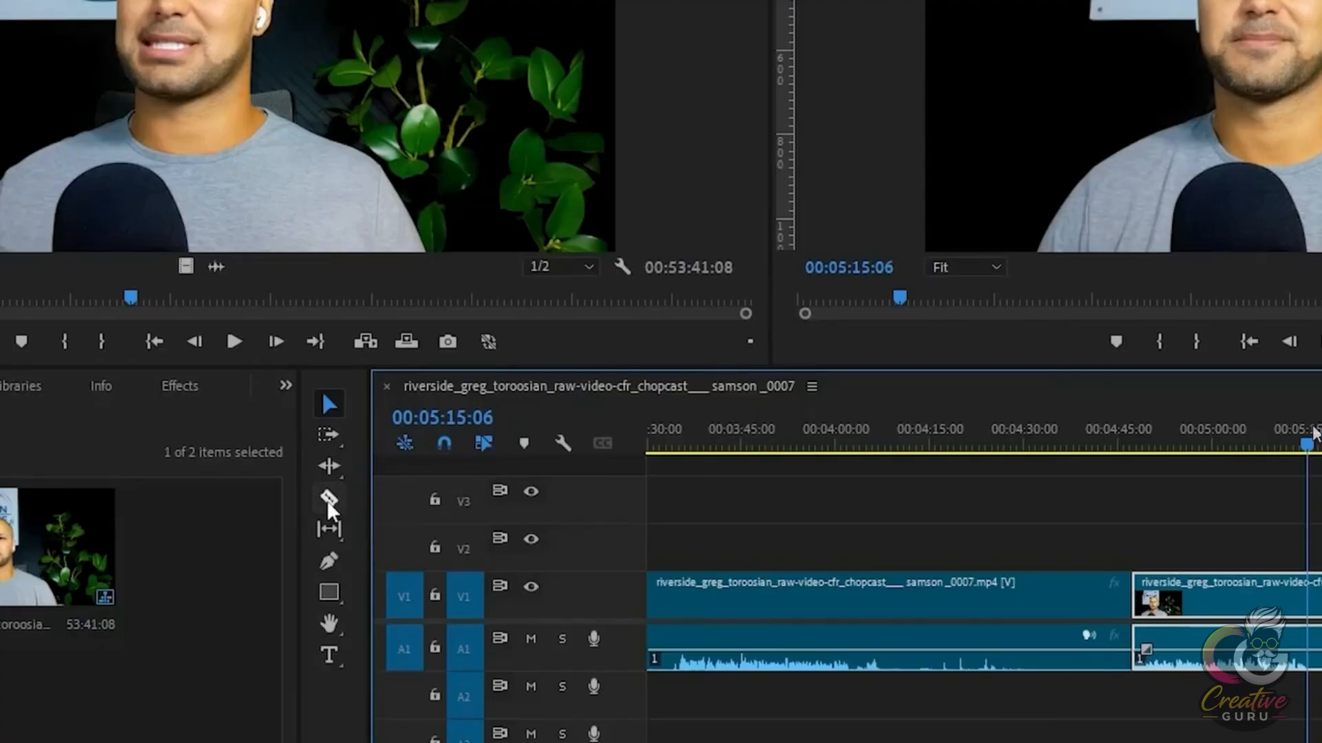
click(327, 502)
click(330, 403)
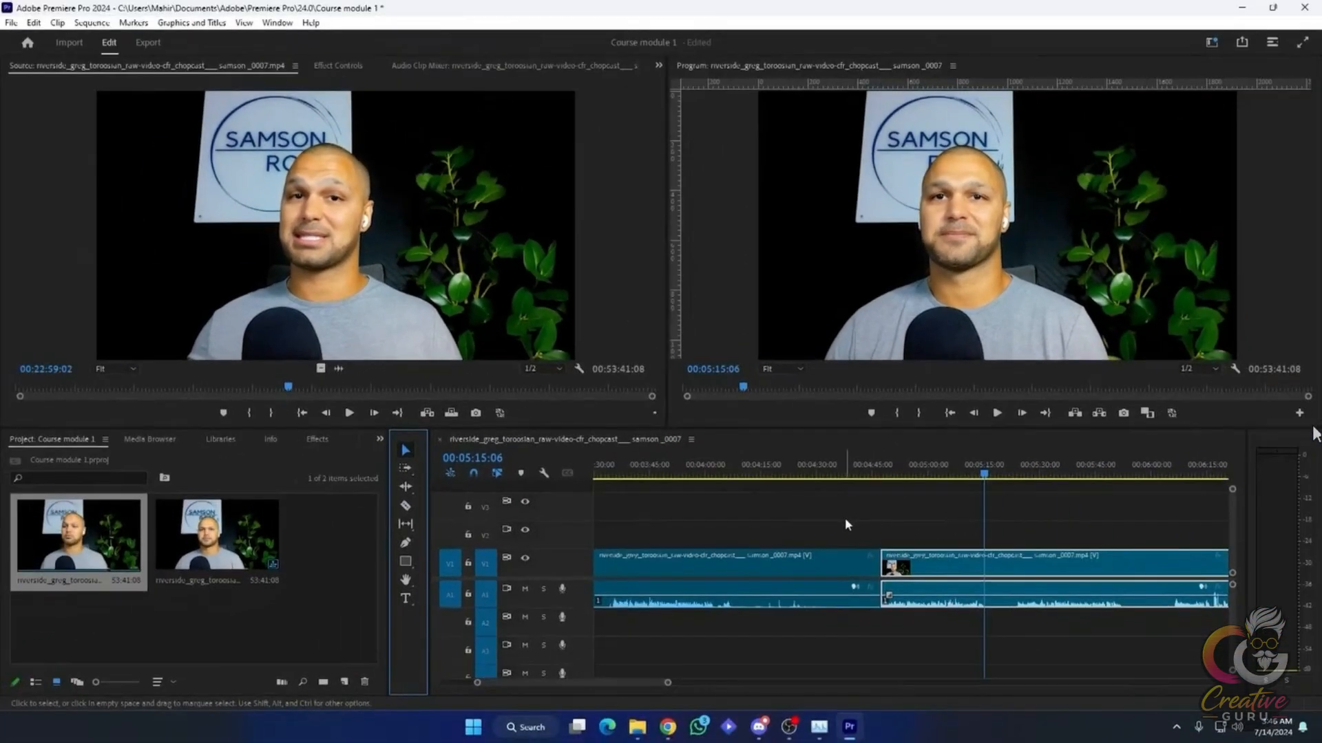
key(c)
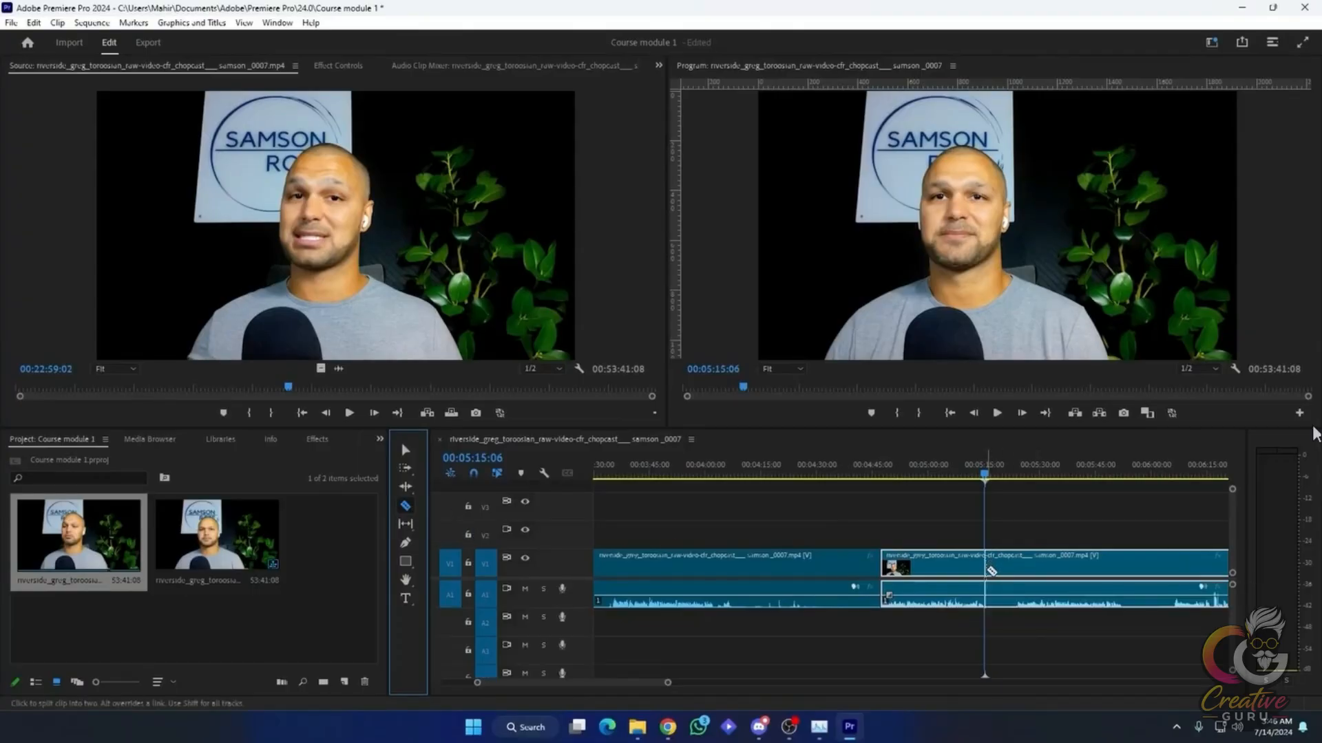
click(989, 570)
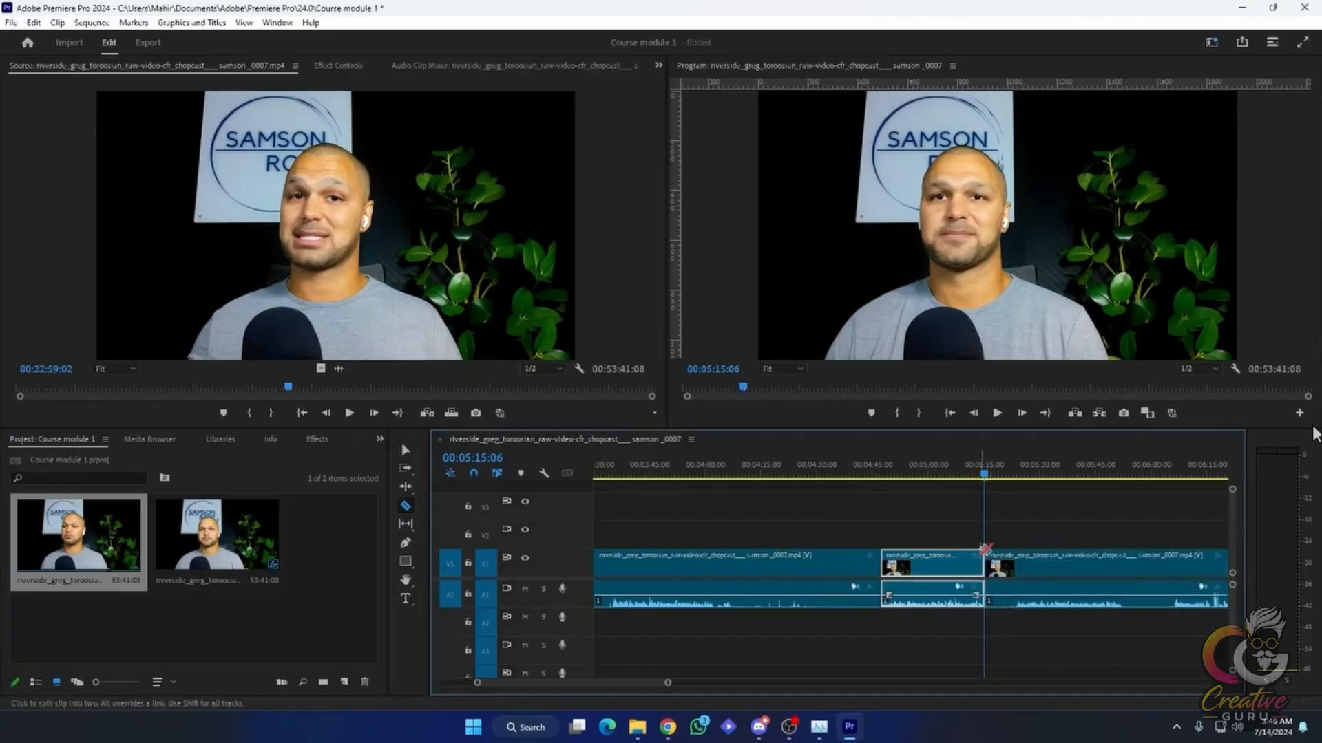
- Try three extra Razor cuts in the part of the clip after 00:05:15:06 and undo them
click(1052, 568)
click(1130, 570)
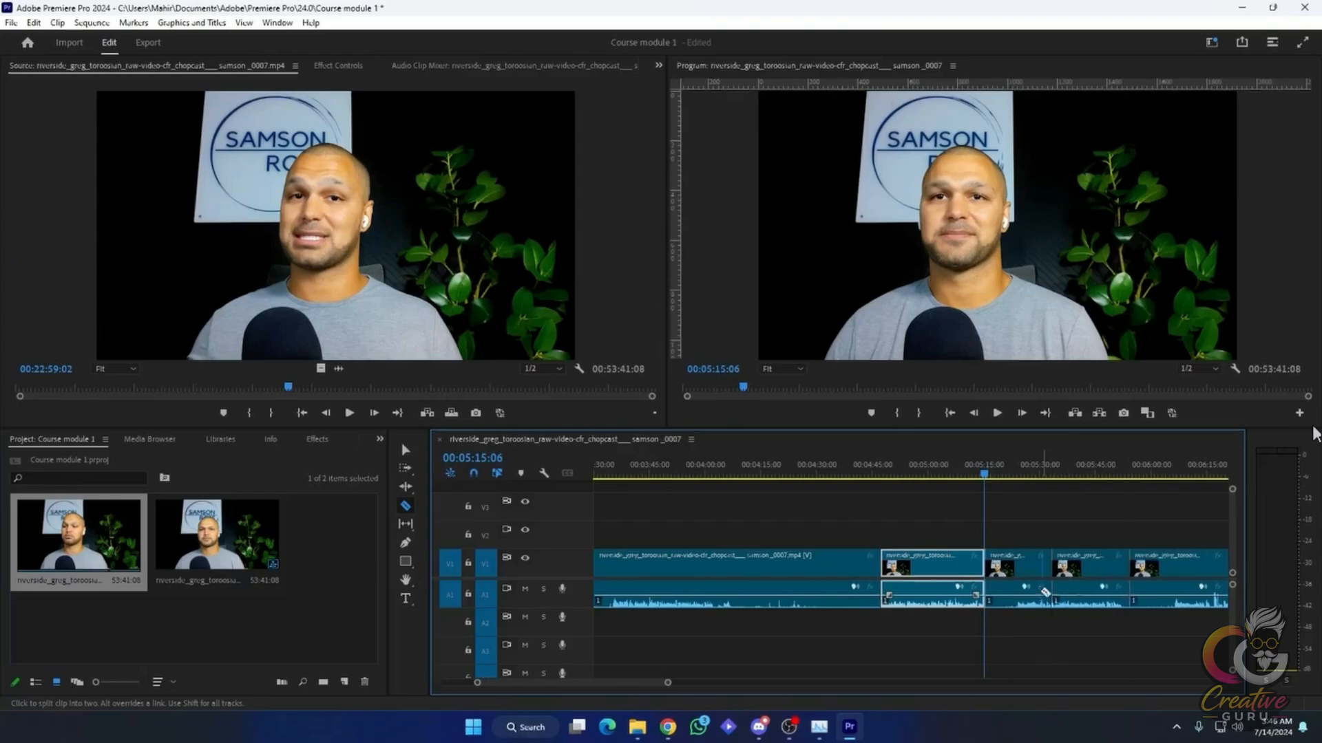
click(1019, 568)
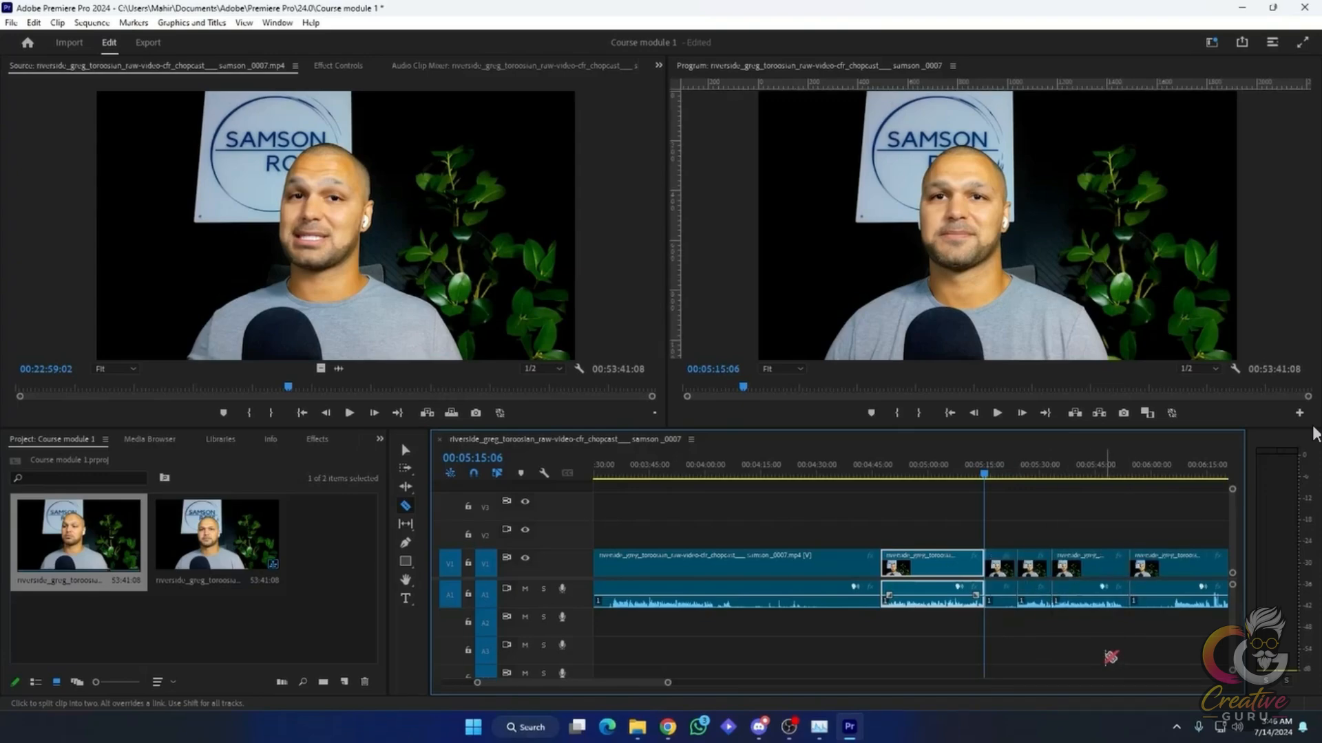
key(ctrl+z)
key(ctrl+z)
key(ctrl+z)
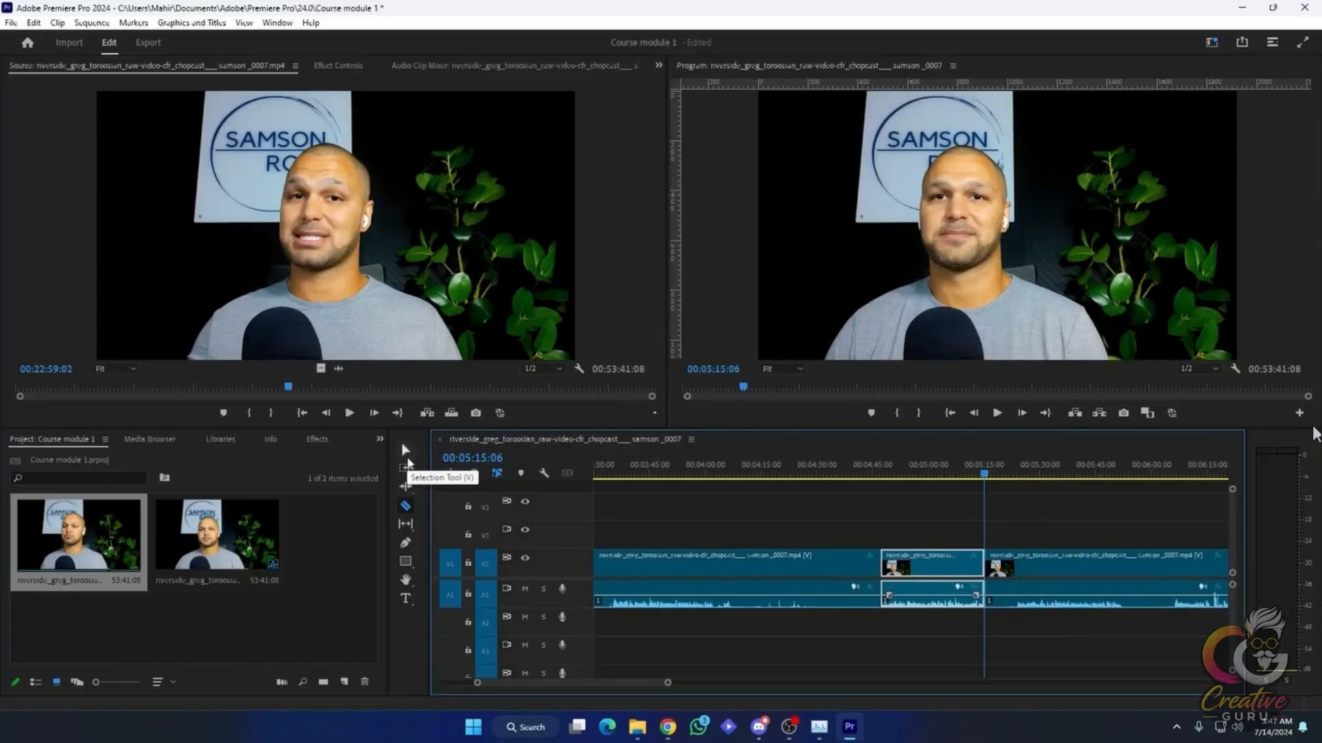
- Delete the clip sections before and after the spoken piece, keeping only 00:04:47:07 to 00:05:15:06
click(406, 455)
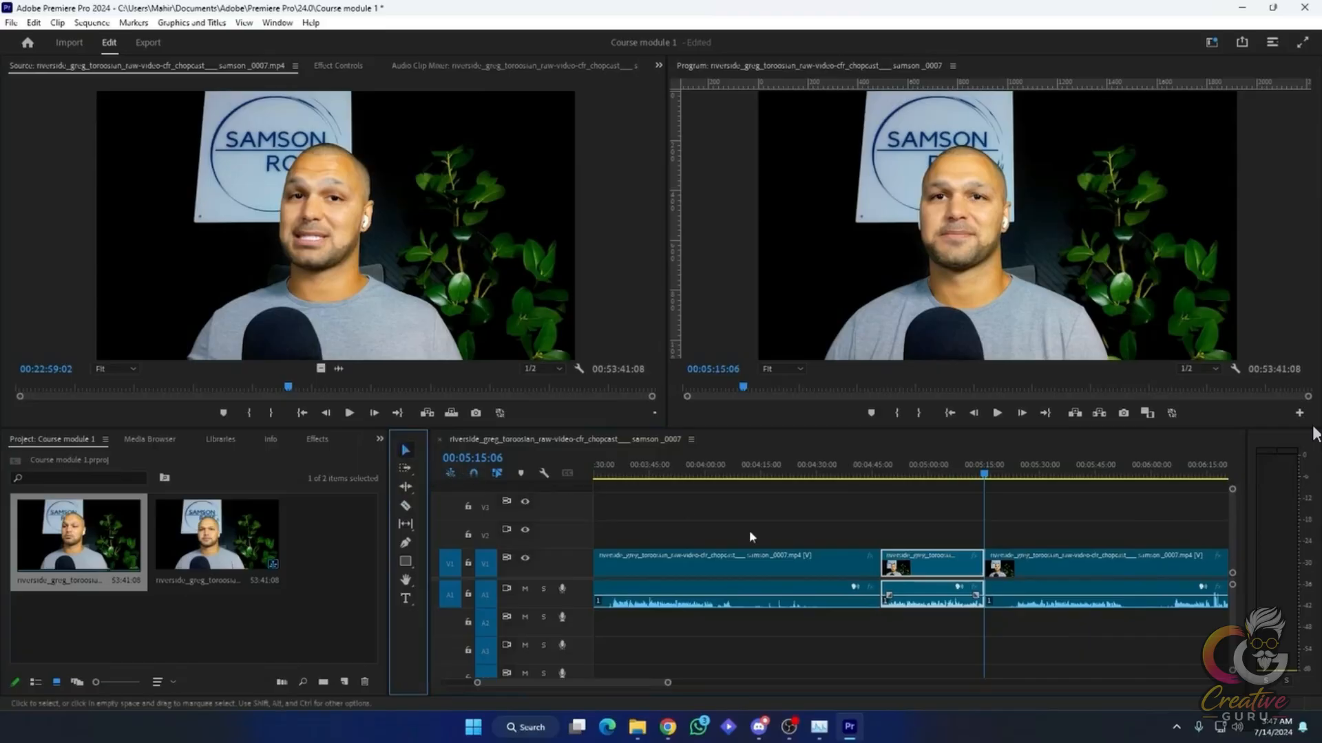
click(816, 630)
scroll(773, 574, down, 3)
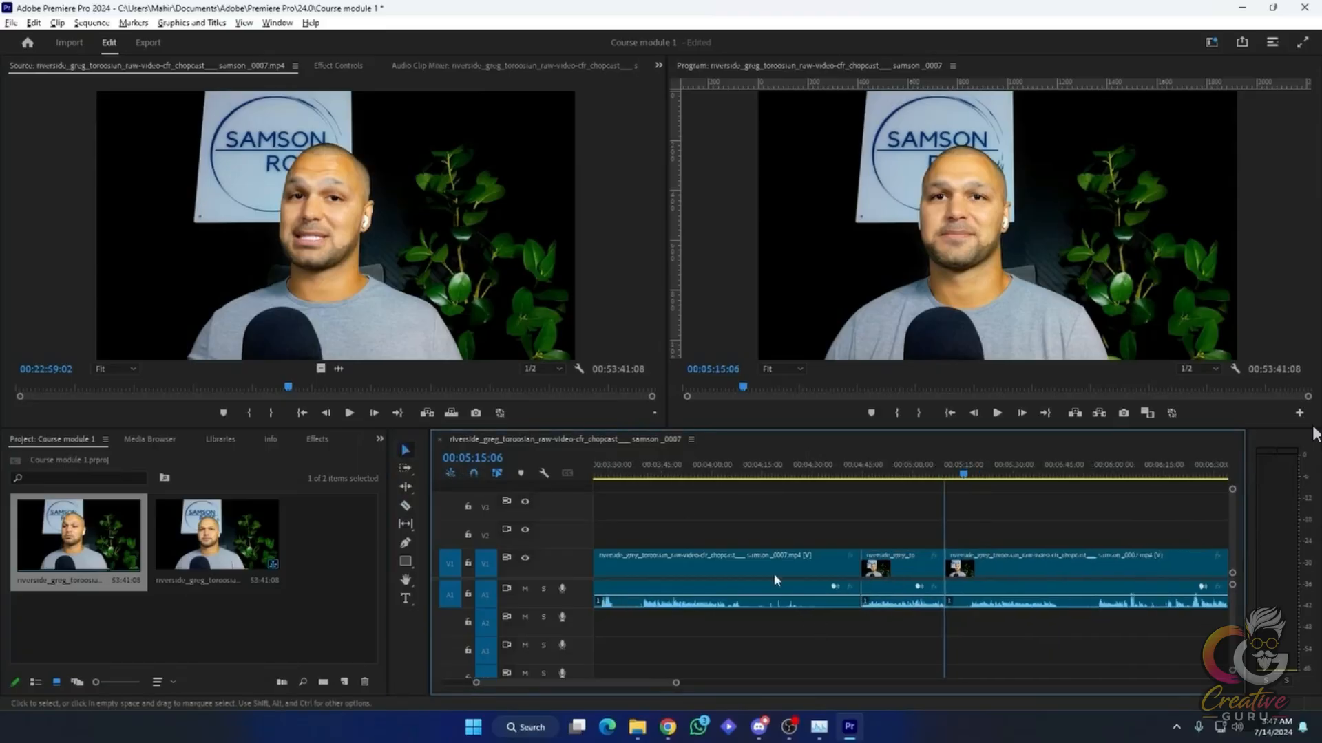
scroll(774, 573, down, 1)
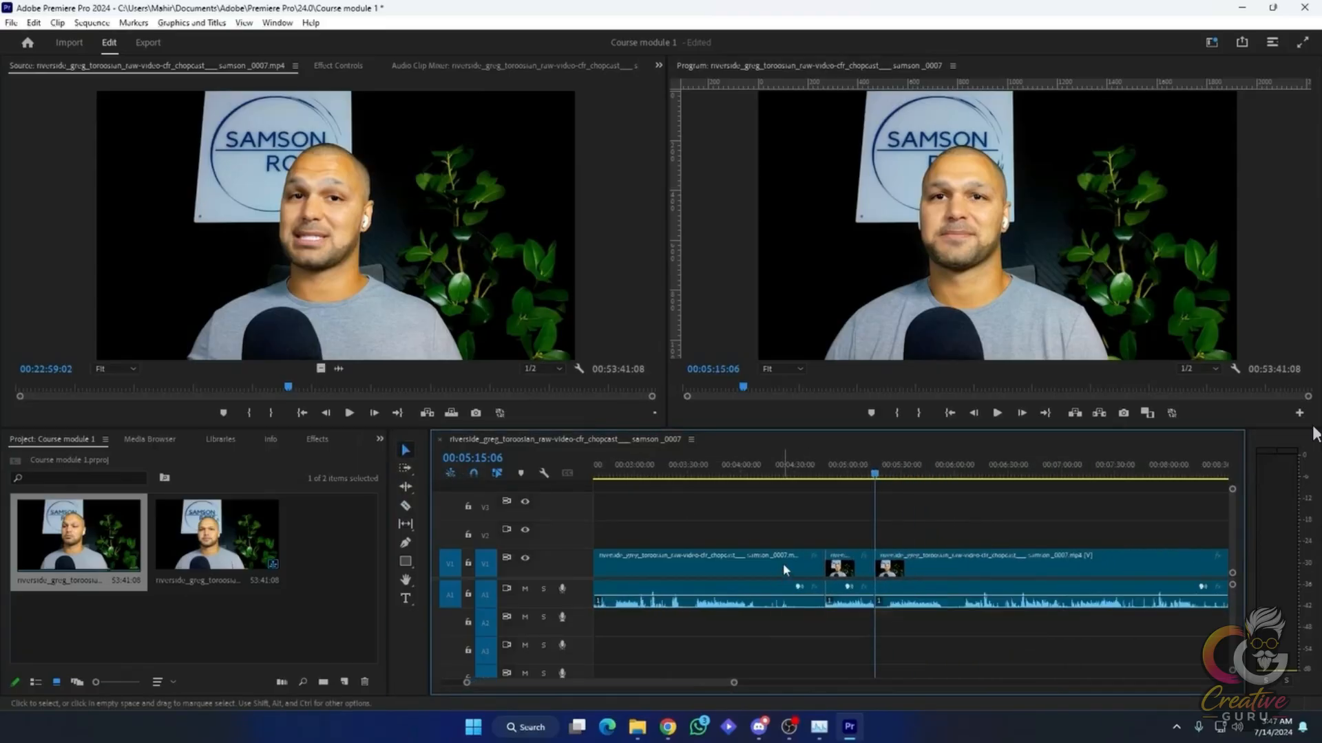
click(784, 569)
key(Delete)
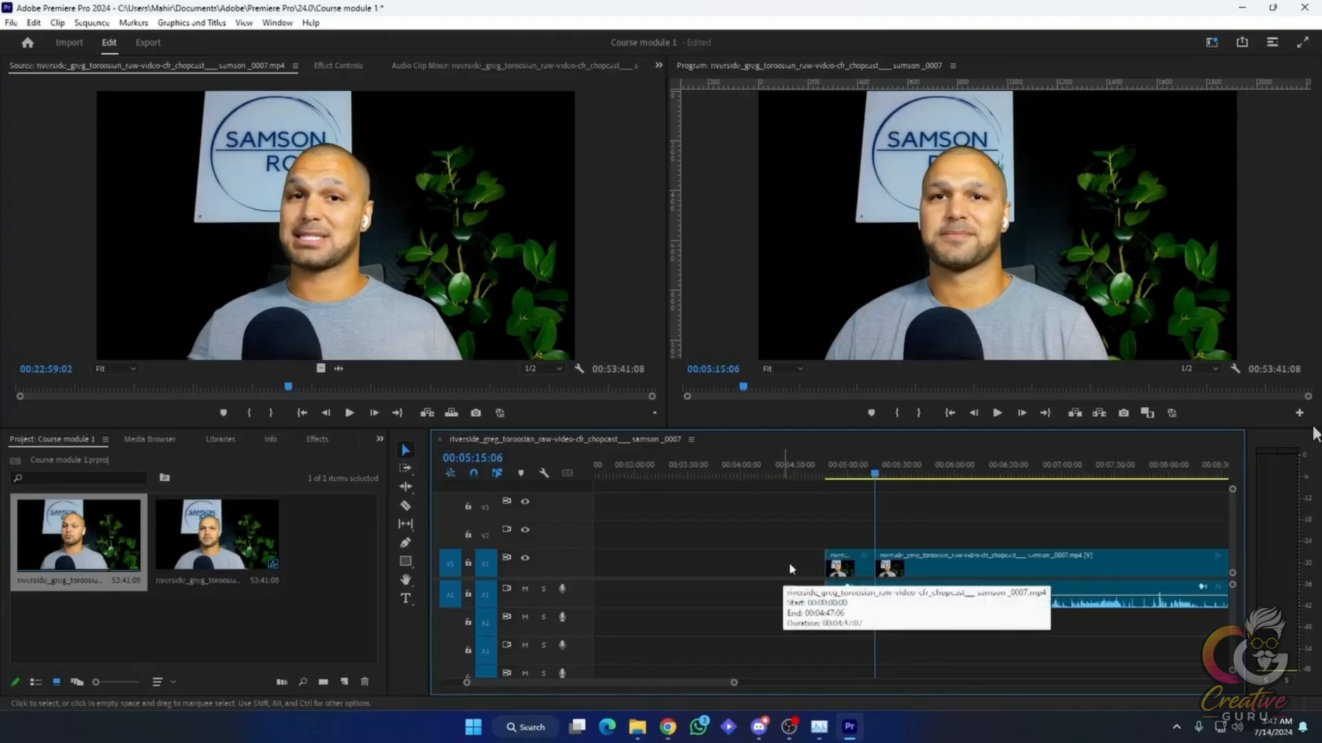
click(930, 557)
key(Delete)
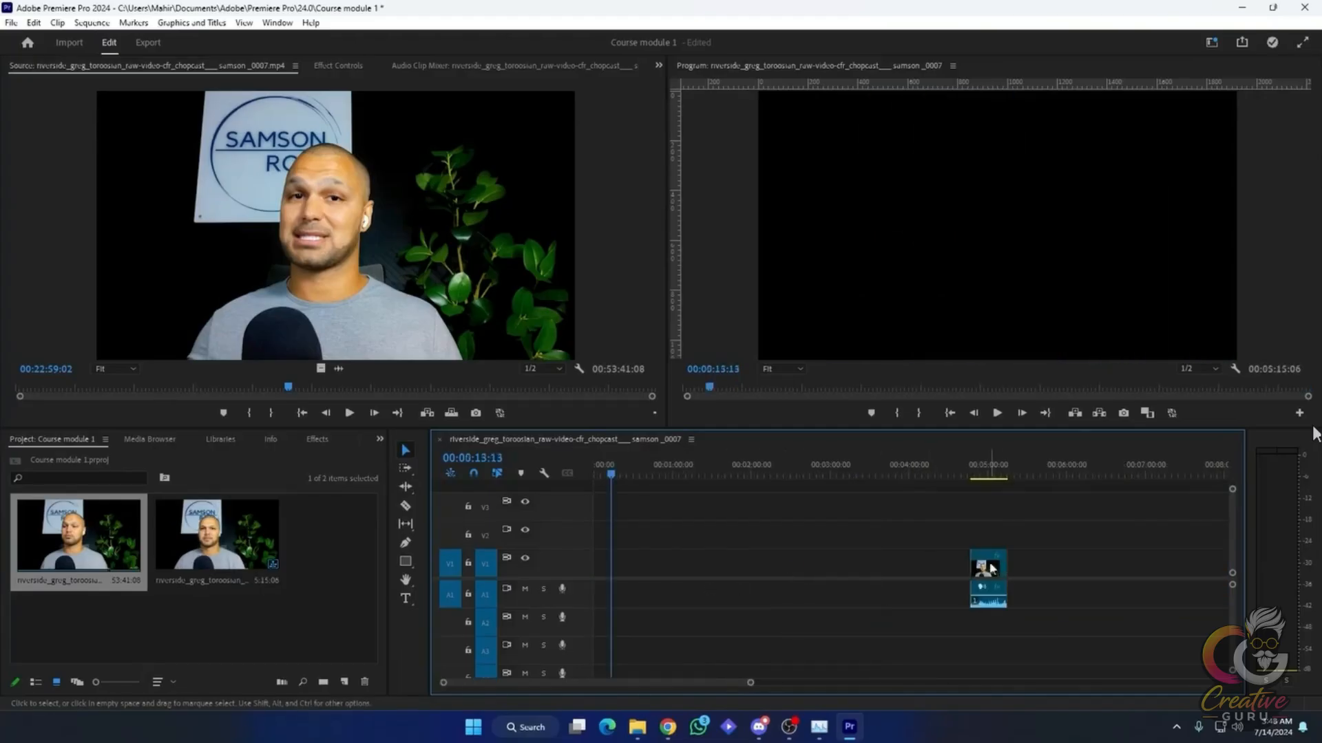
- Move the remaining piece to the start of the sequence and show its full length in the timeline
drag(991, 570, 615, 573)
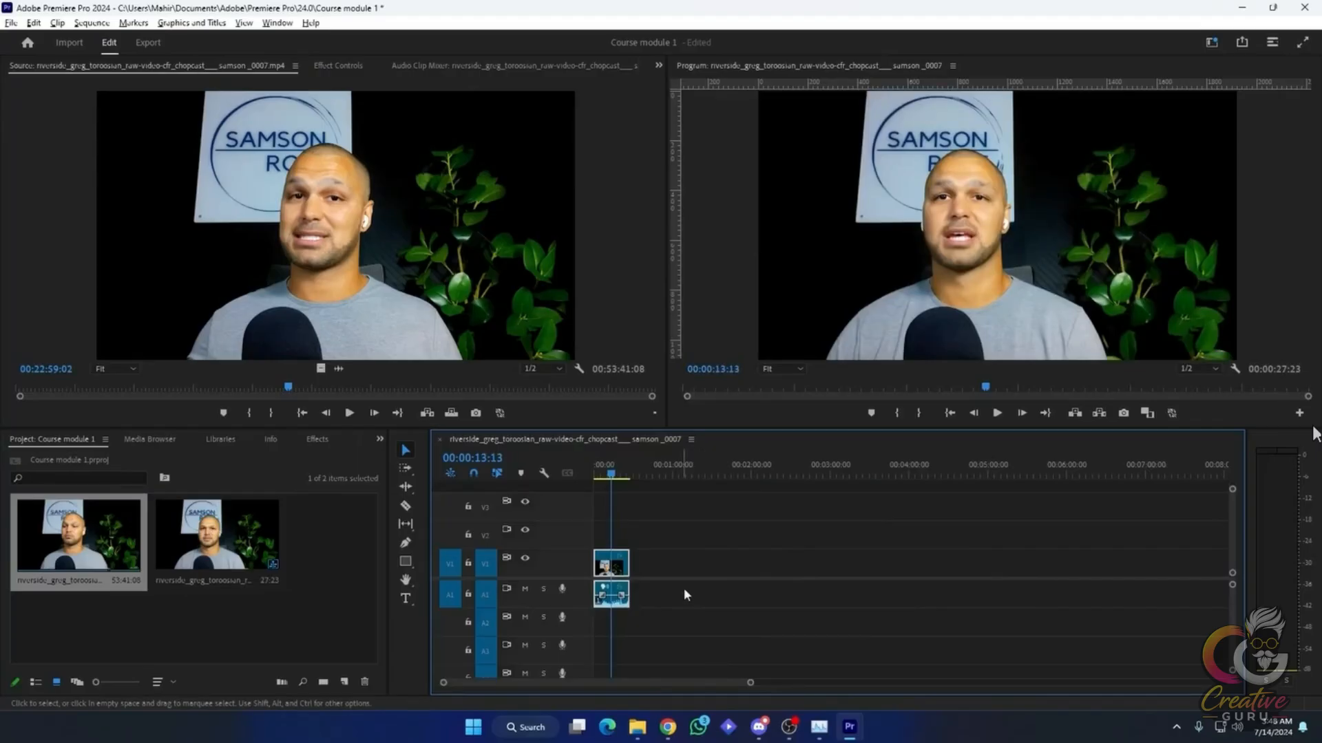
key(equal)
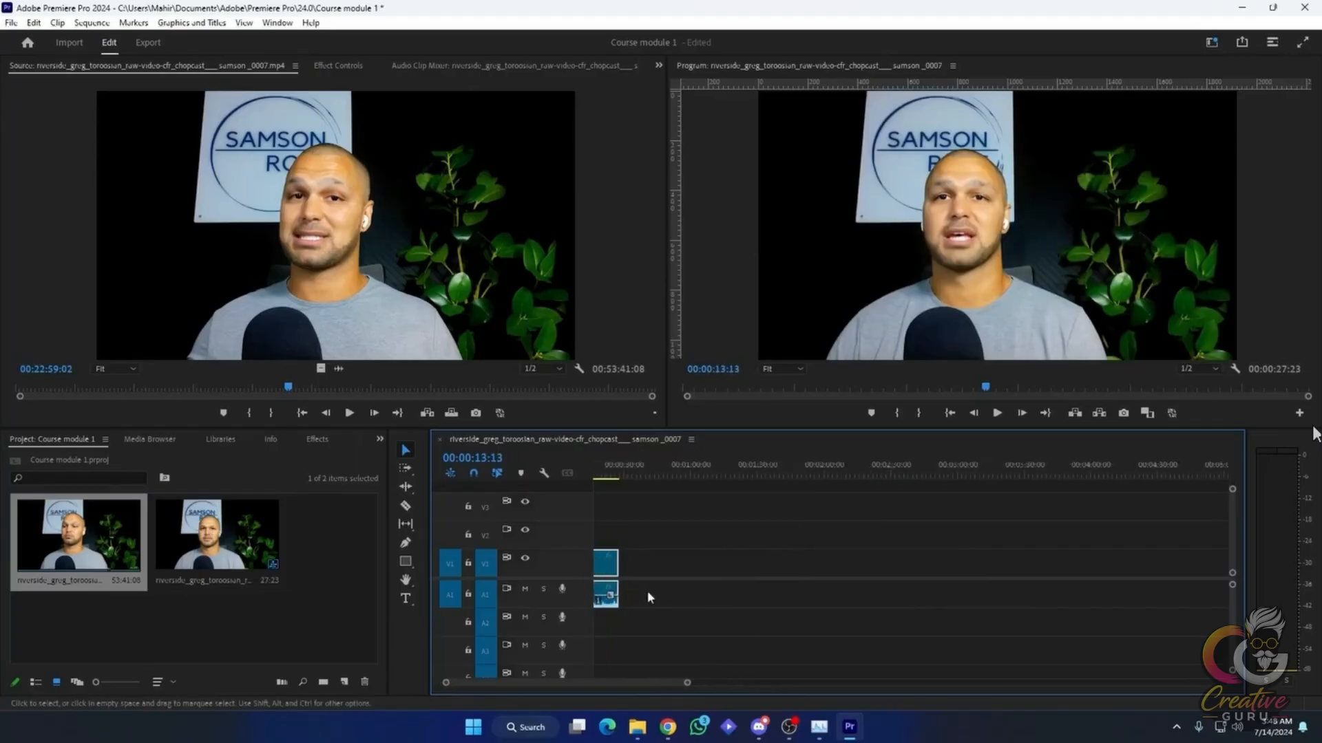
key(minus)
key(minus)
key(minus)
key(equal)
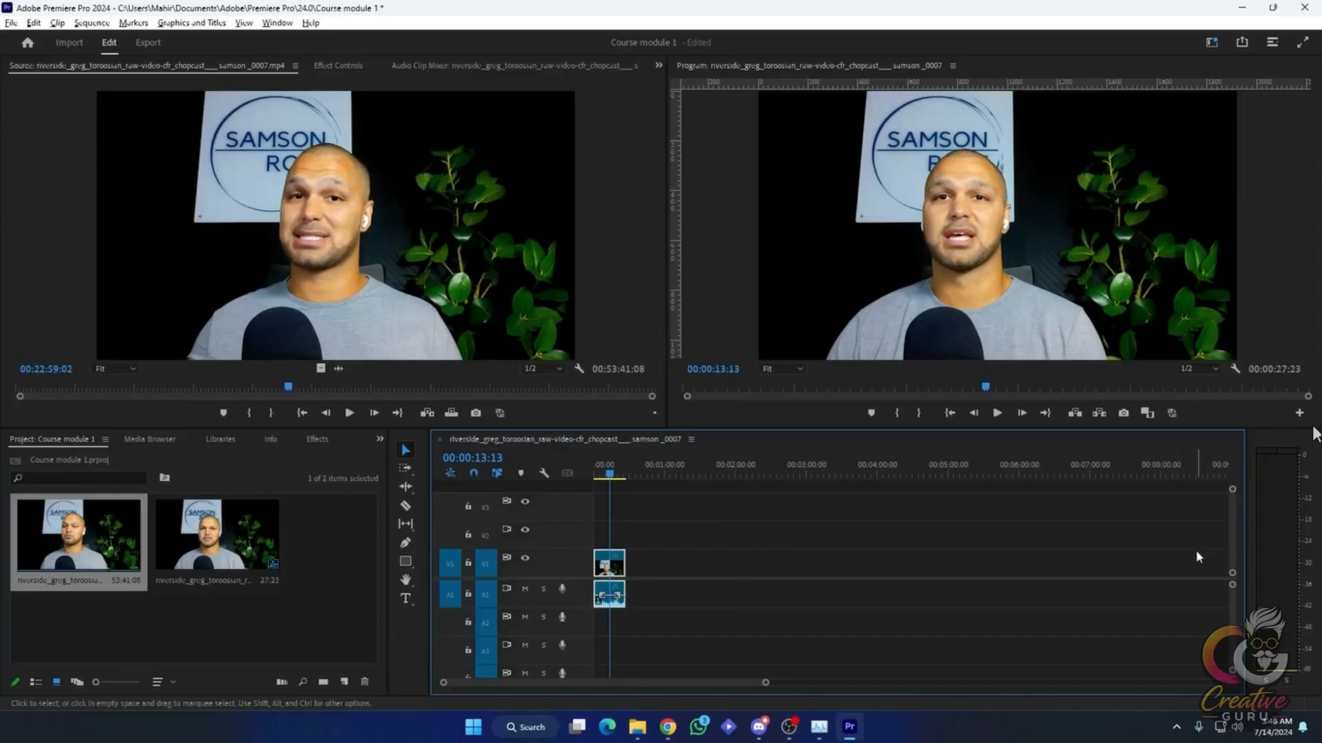
scroll(1196, 551, up, 4)
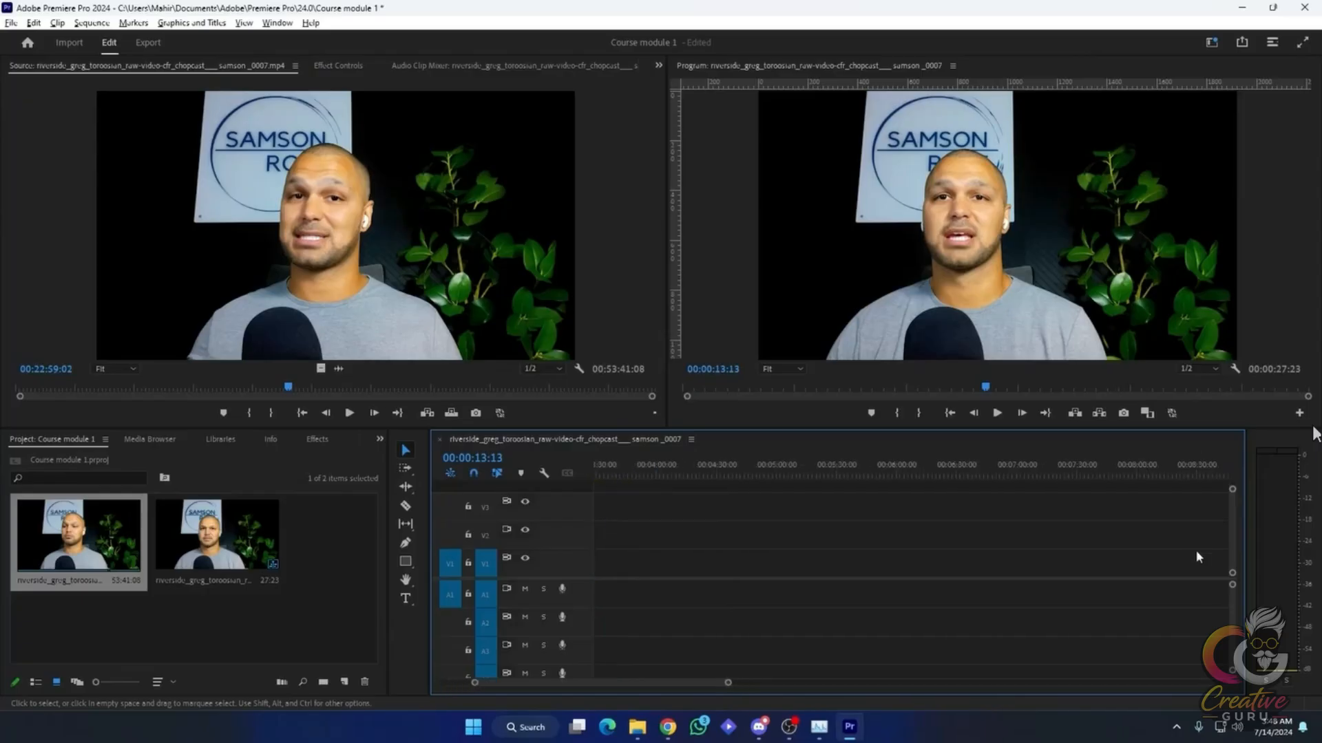
scroll(1196, 552, down, 4)
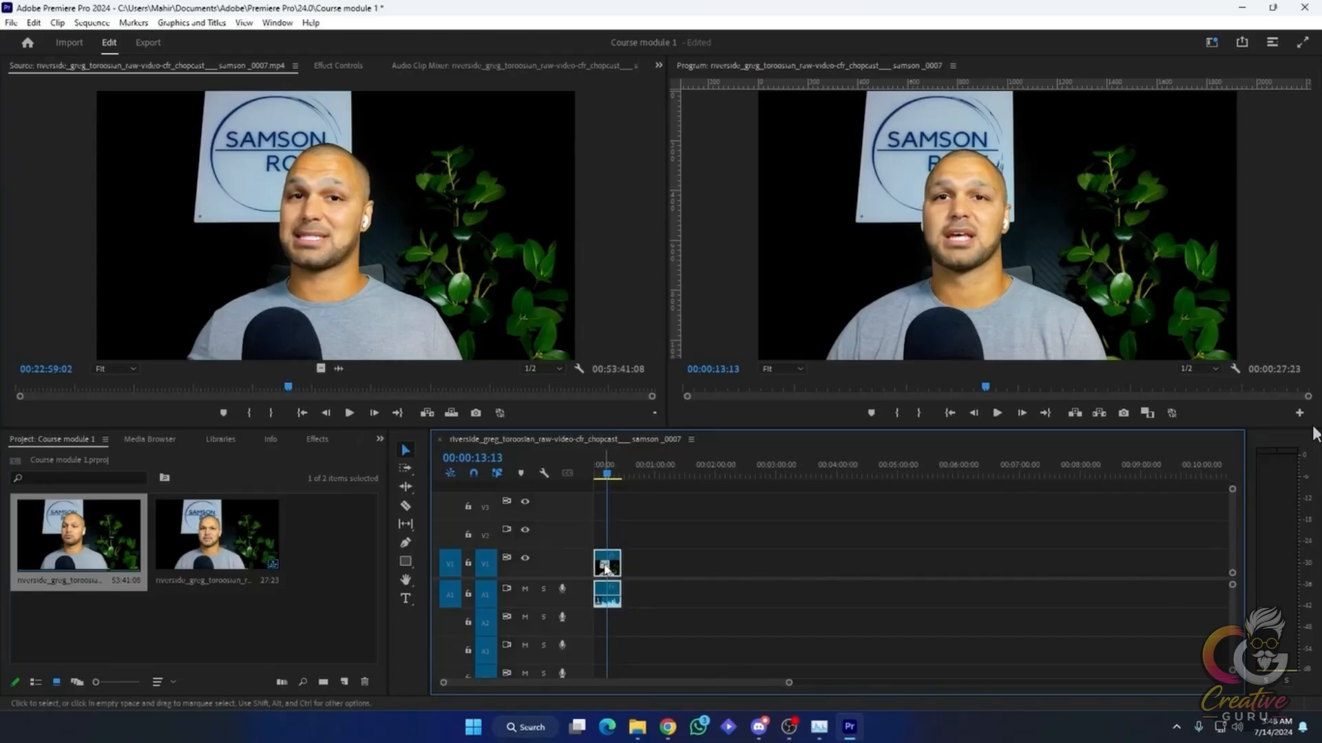
scroll(605, 568, up, 5)
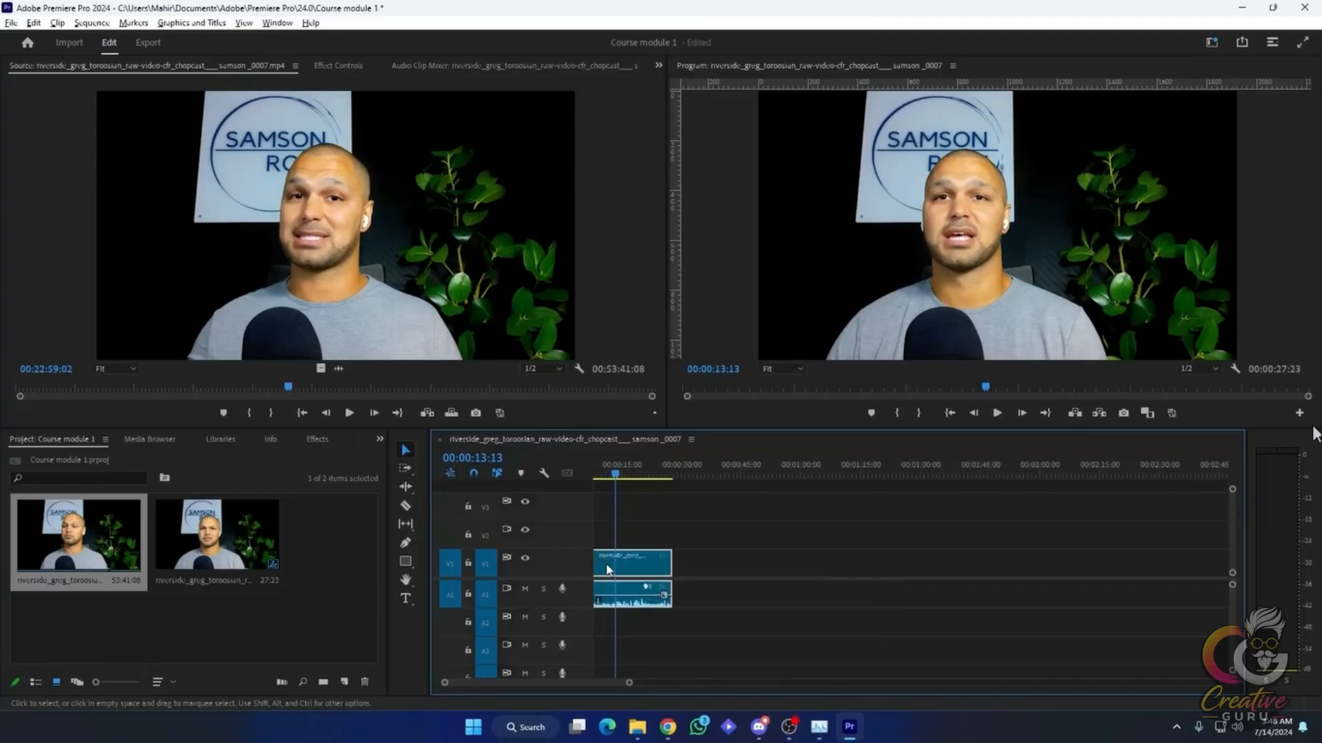
scroll(616, 571, up, 3)
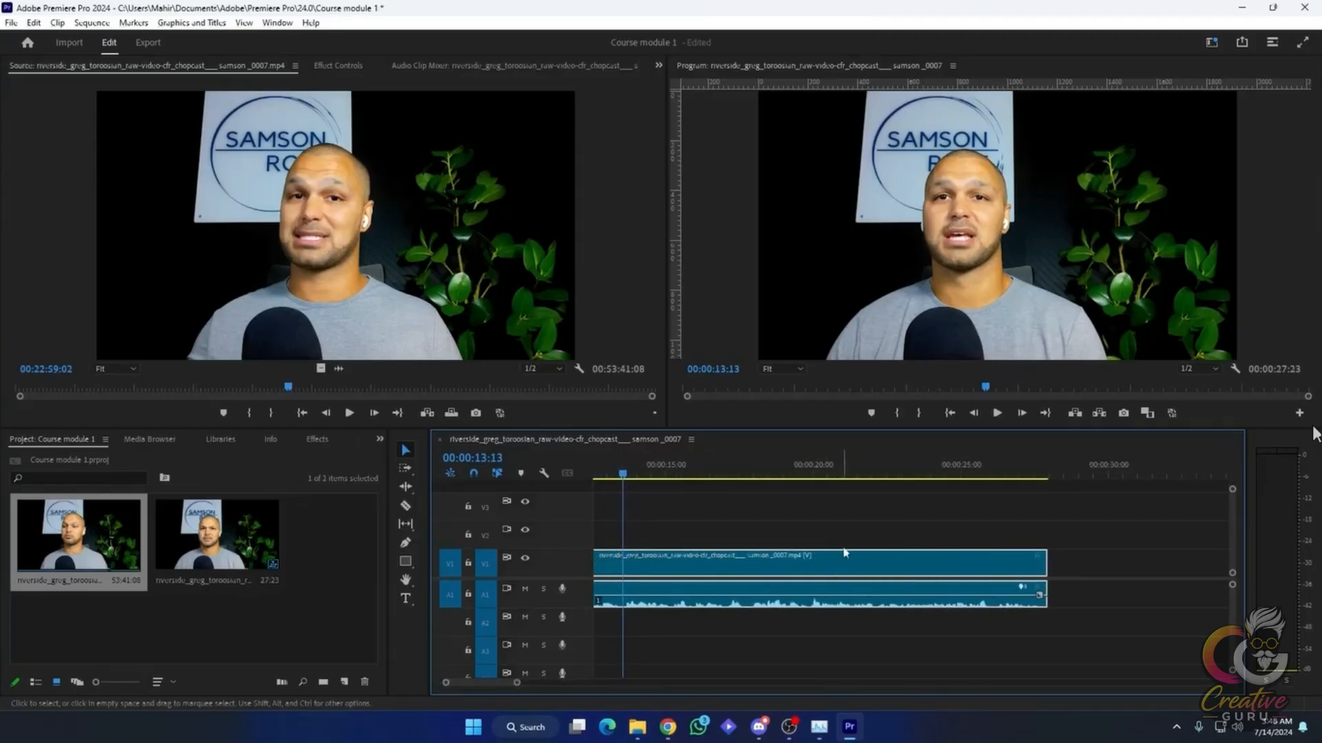
drag(497, 684, 536, 684)
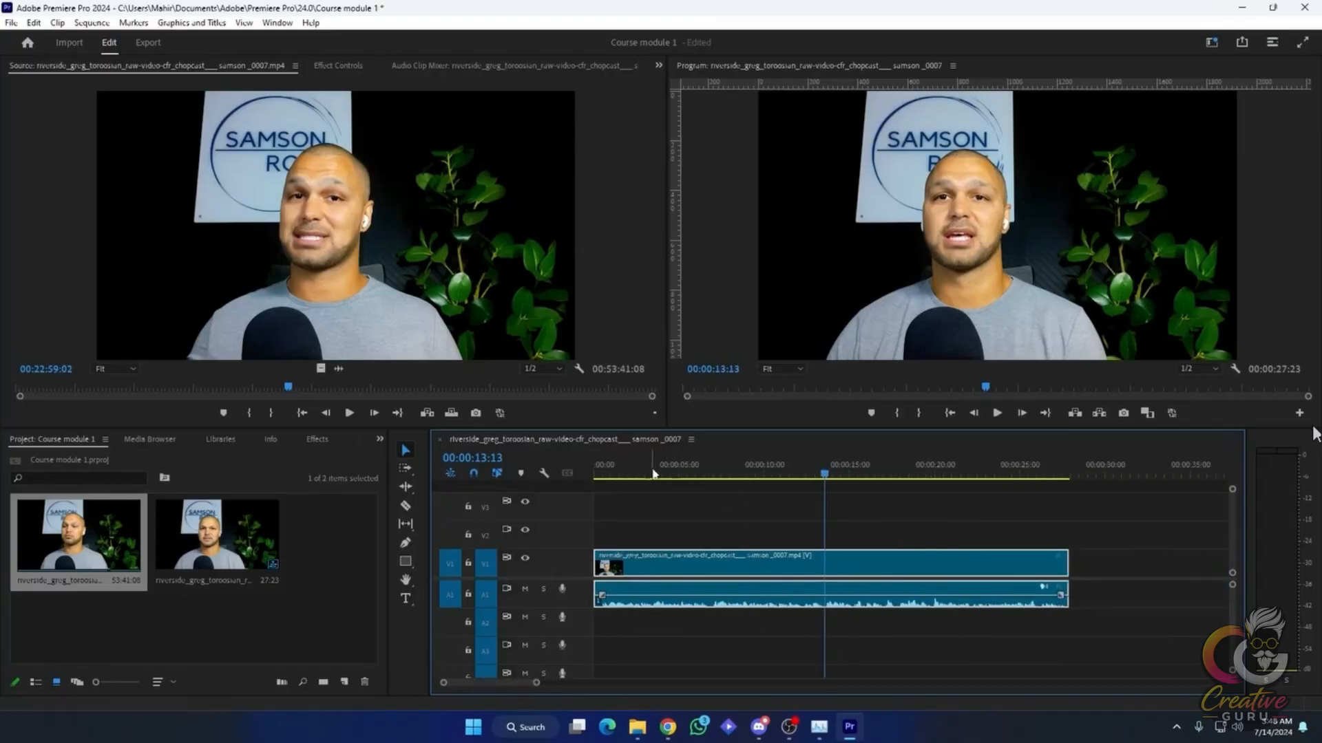
- Play the sequence from 00:00:00:00 and expand audio track A1 to enlarge its waveform
key(Home)
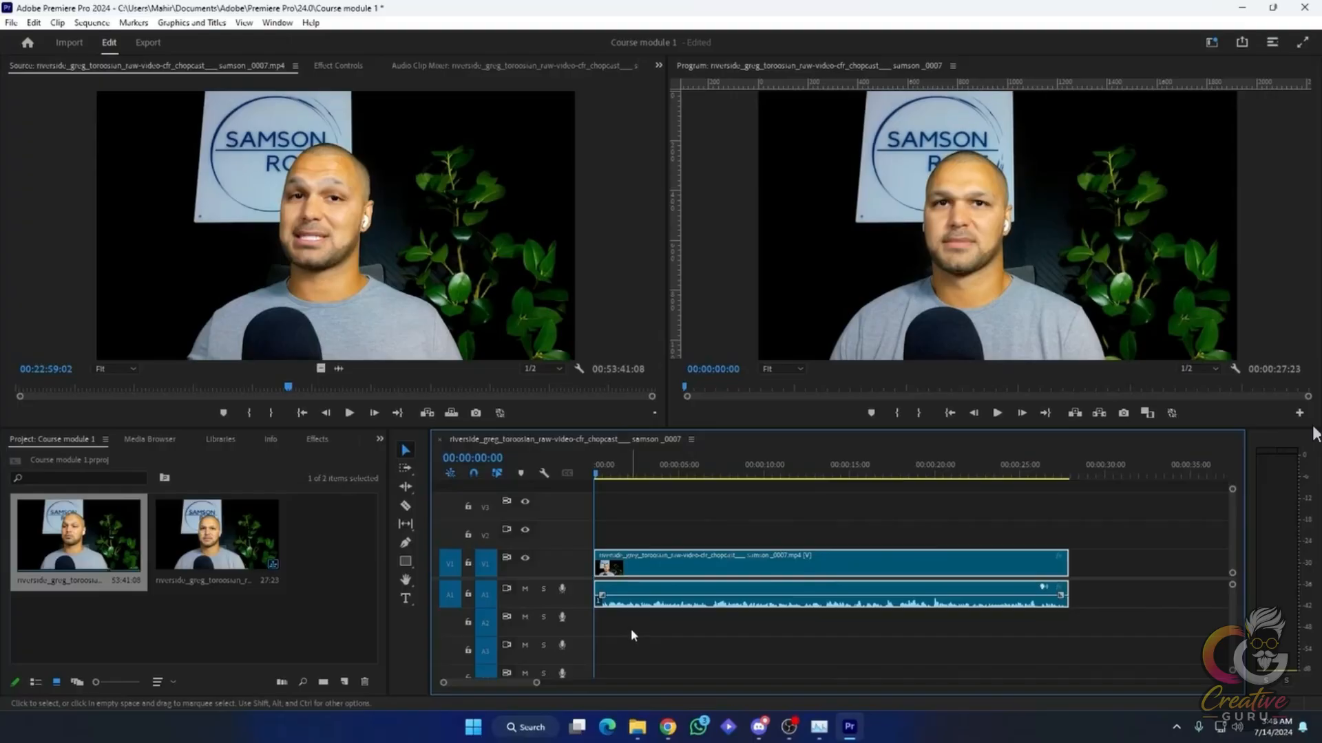
key(space)
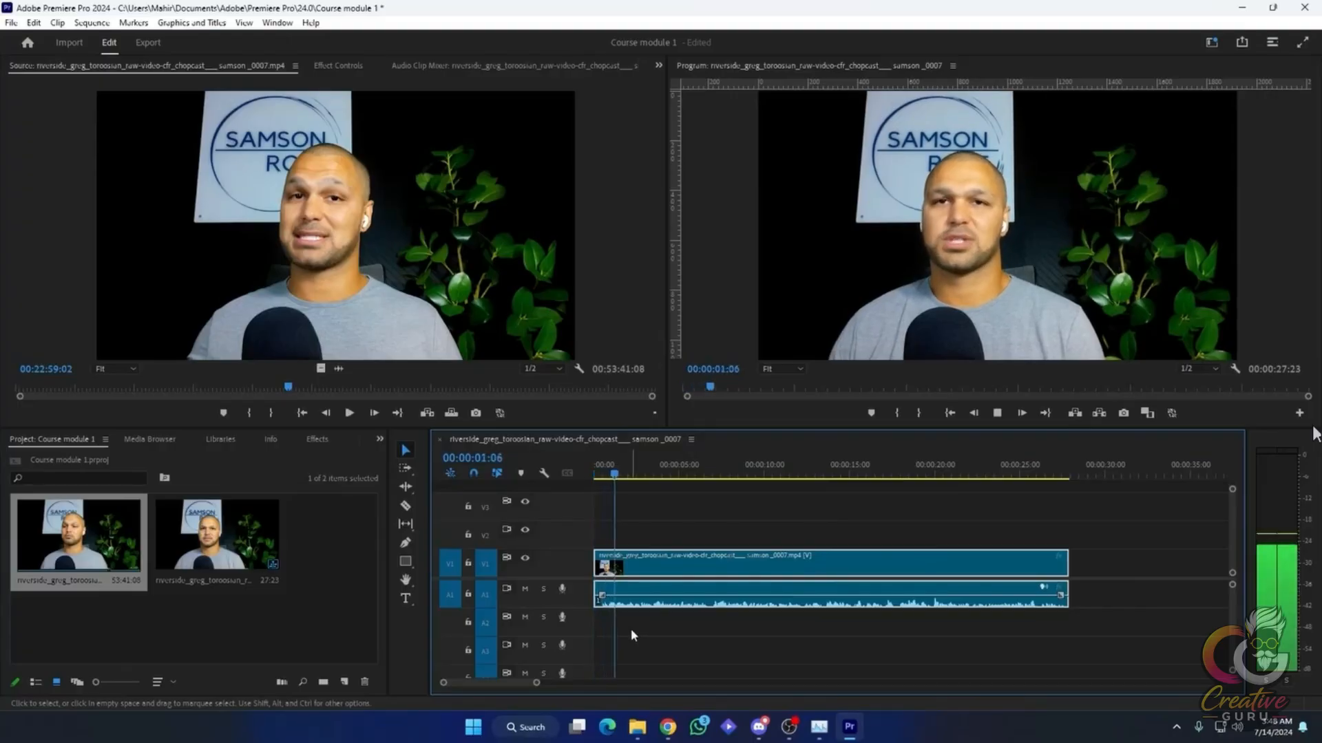
double_click(582, 592)
key(space)
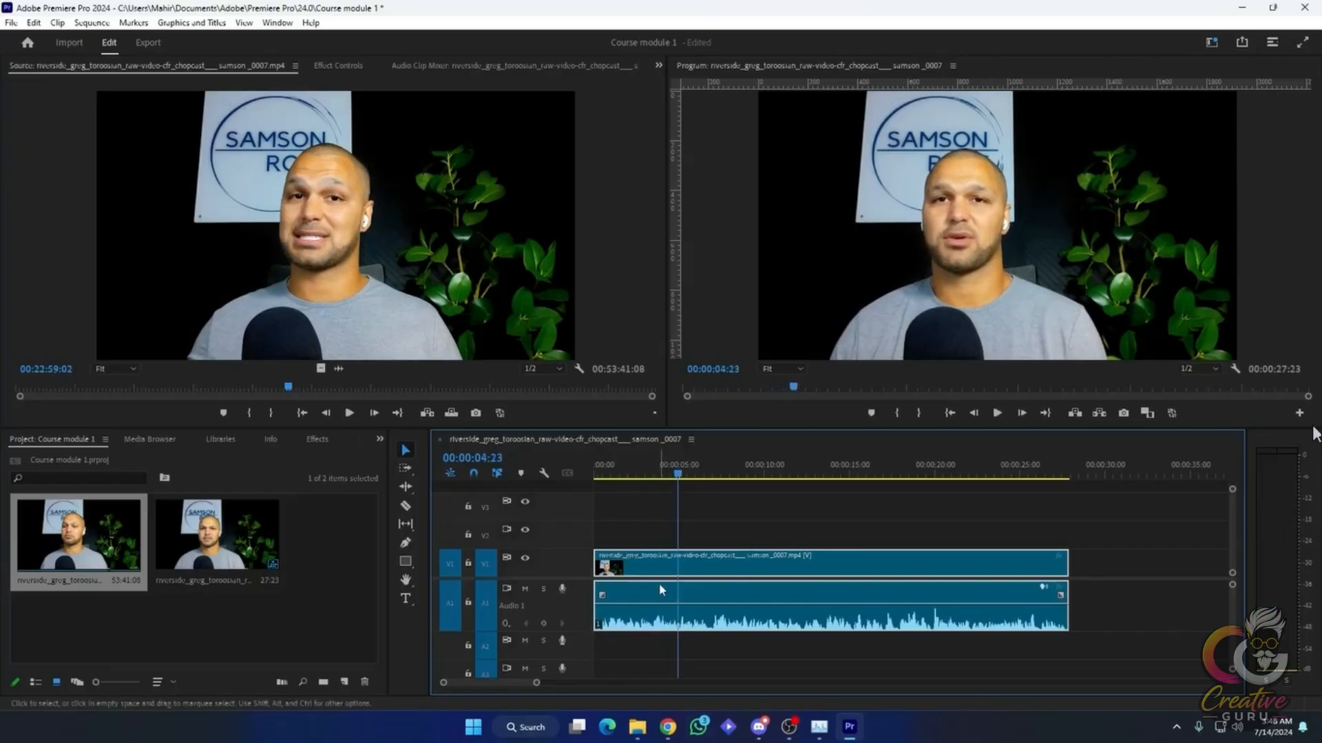
- Play on to about 00:00:17:22 to locate the passage to remove, and split the clip at 00:00:17:16
key(space)
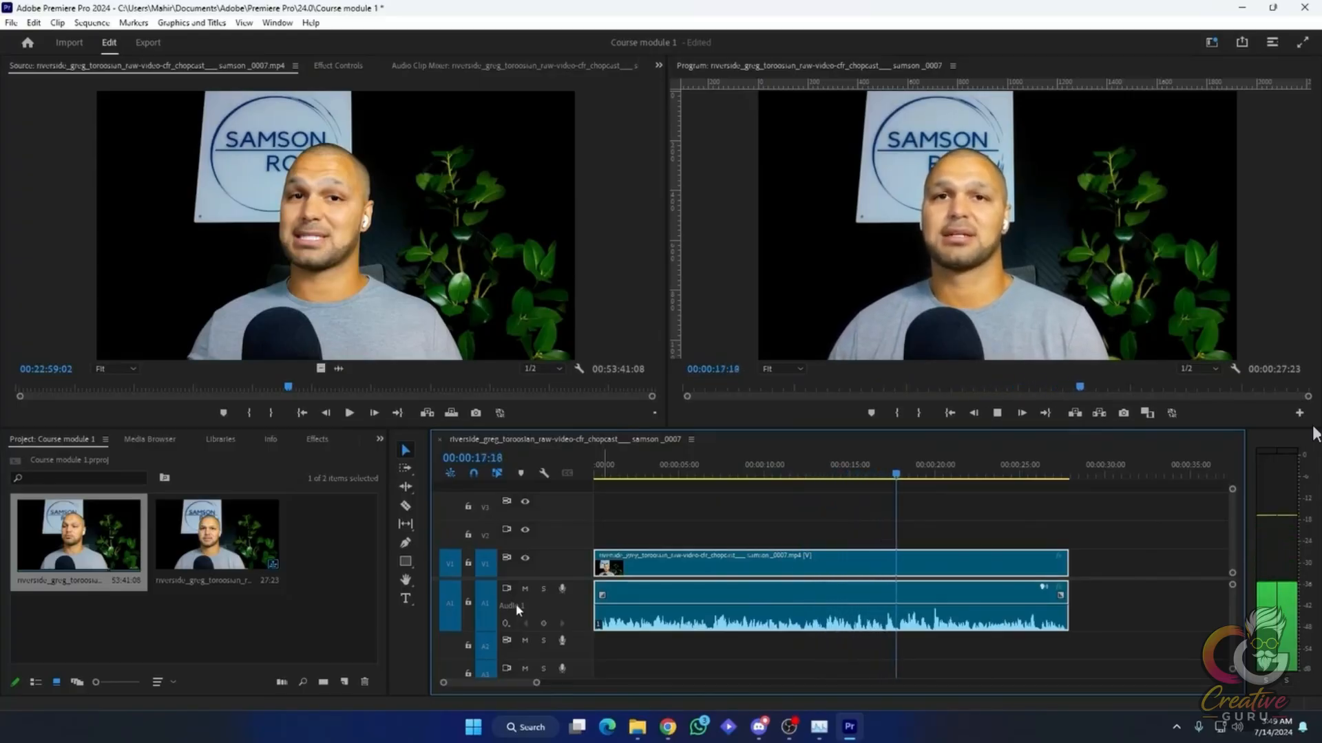
click(903, 472)
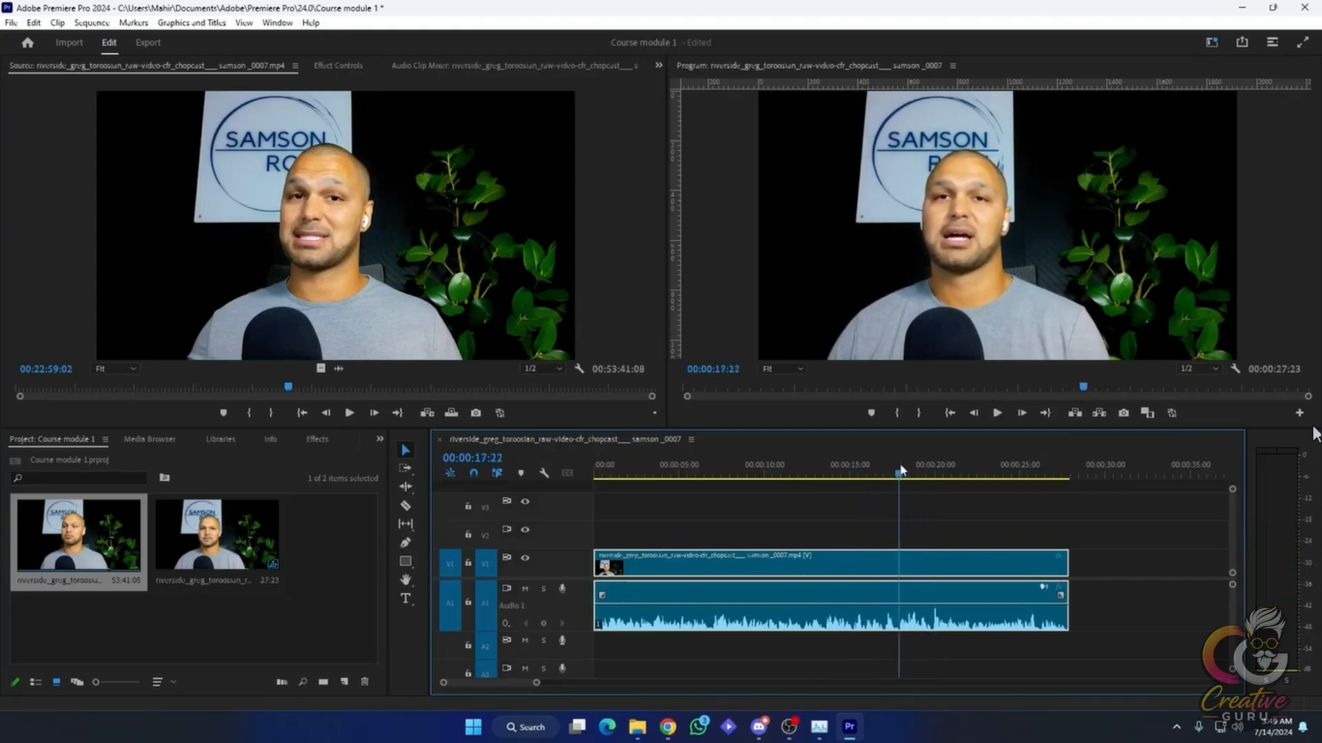
key(space)
key(space)
scroll(953, 607, up, 4)
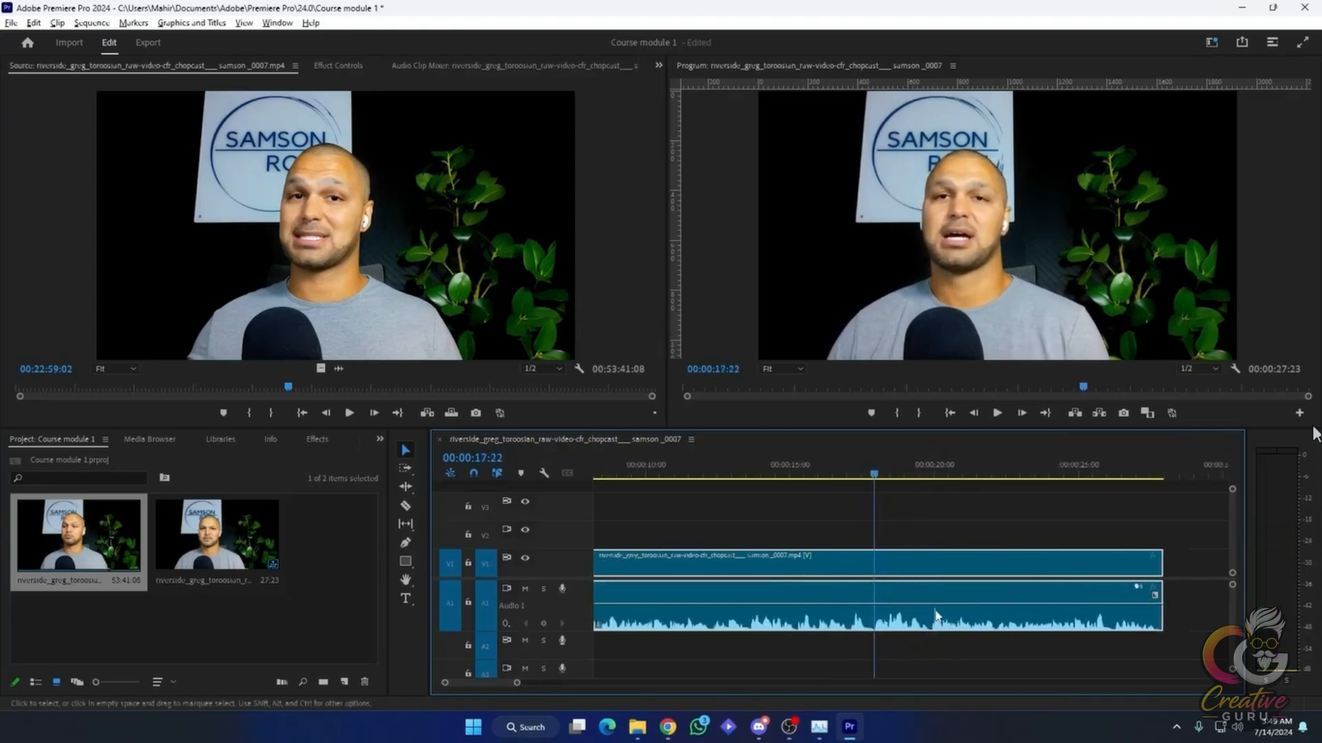
scroll(850, 554, up, 5)
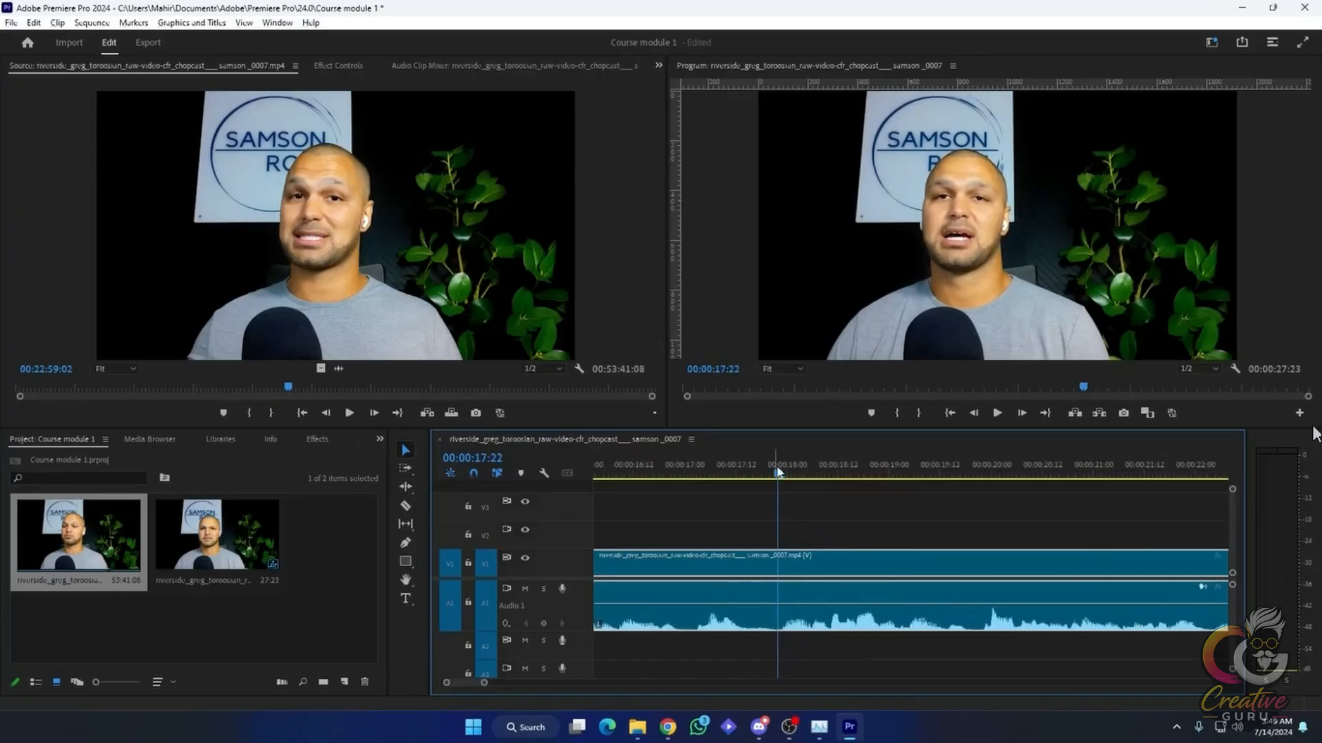
mouse_move(756, 477)
mouse_down()
mouse_move(737, 476)
mouse_move(813, 484)
mouse_move(777, 474)
mouse_move(797, 465)
mouse_move(813, 471)
mouse_move(697, 471)
mouse_move(753, 480)
mouse_up()
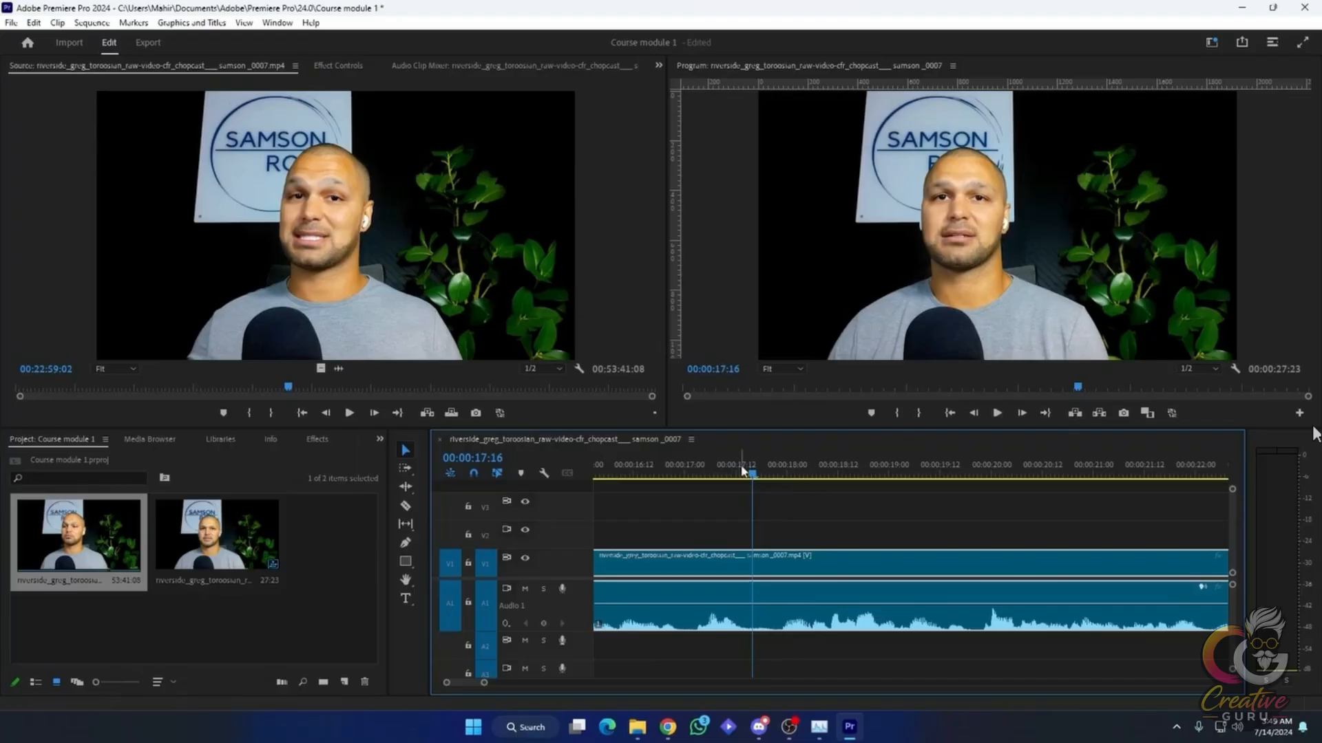
key(ctrl+k)
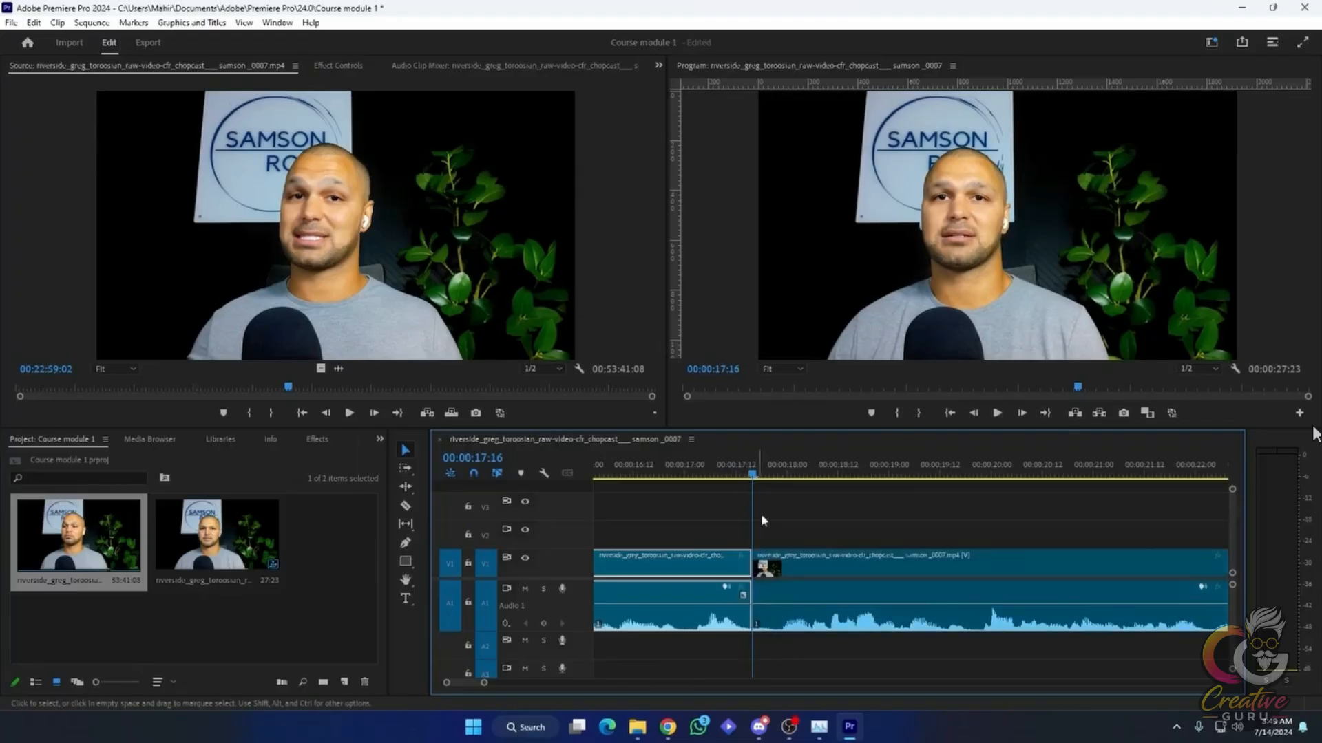
- Split the second part at 00:00:18:06 and delete the short piece from 00:00:17:16 to that cut
drag(753, 473, 819, 470)
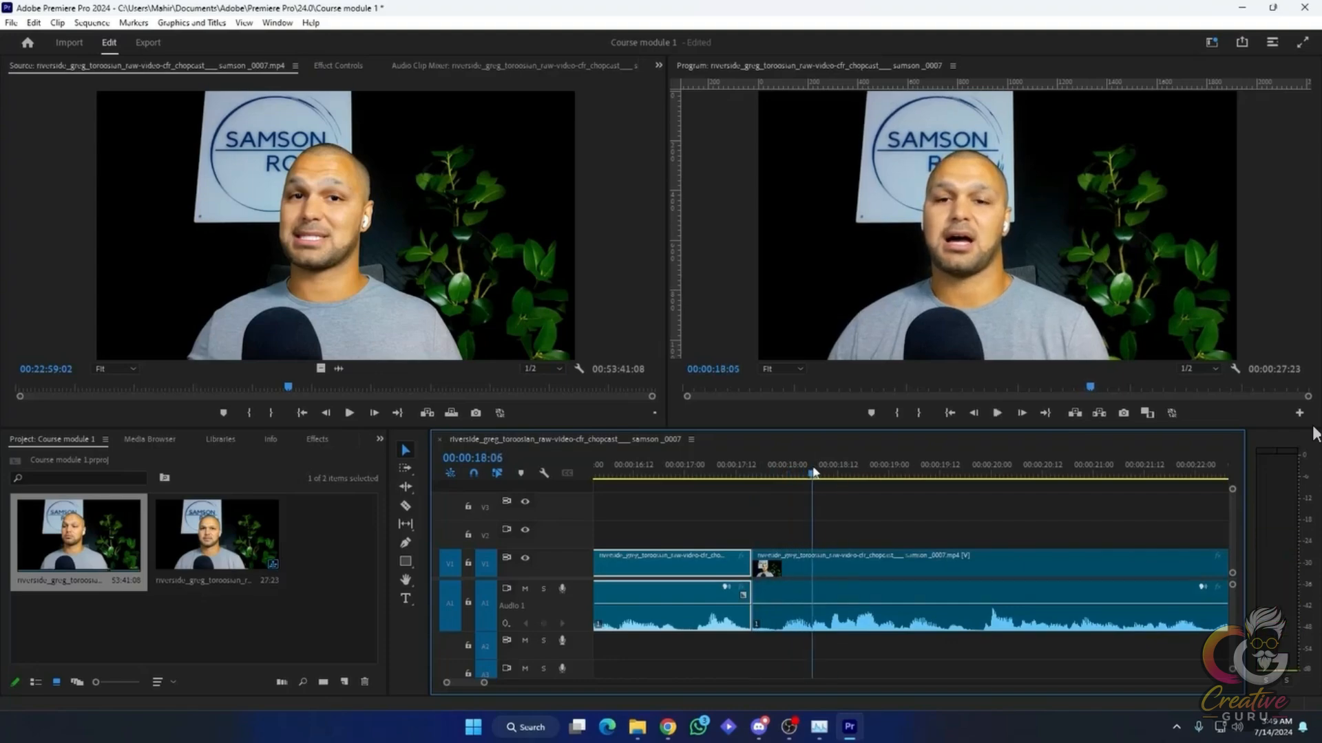
click(802, 591)
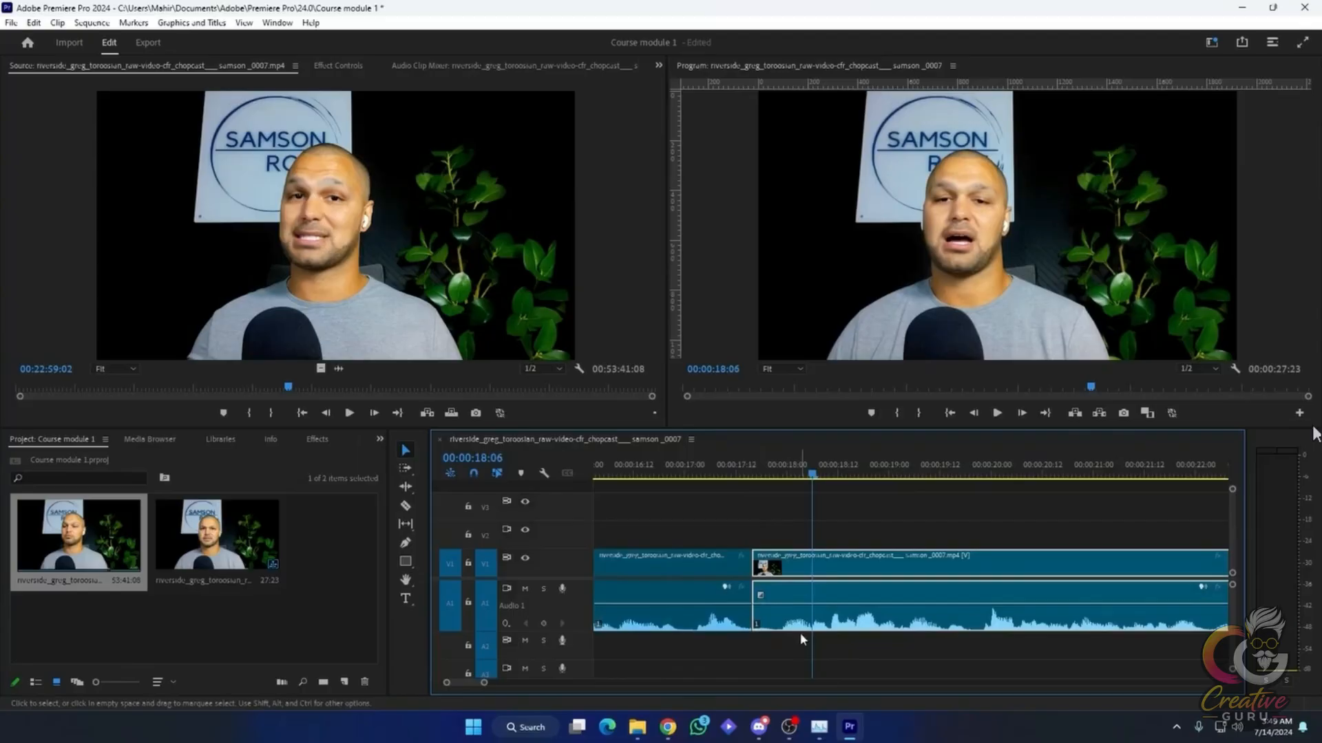
key(ctrl+k)
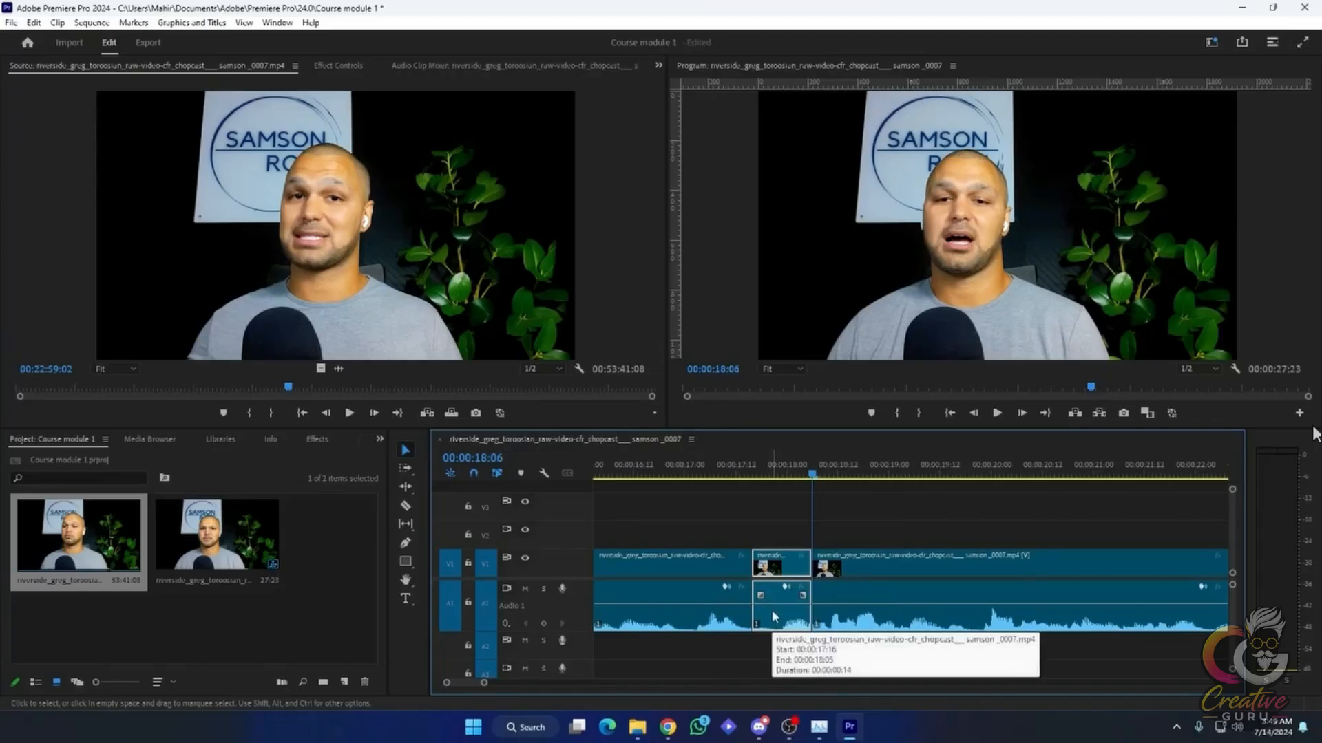
key(Delete)
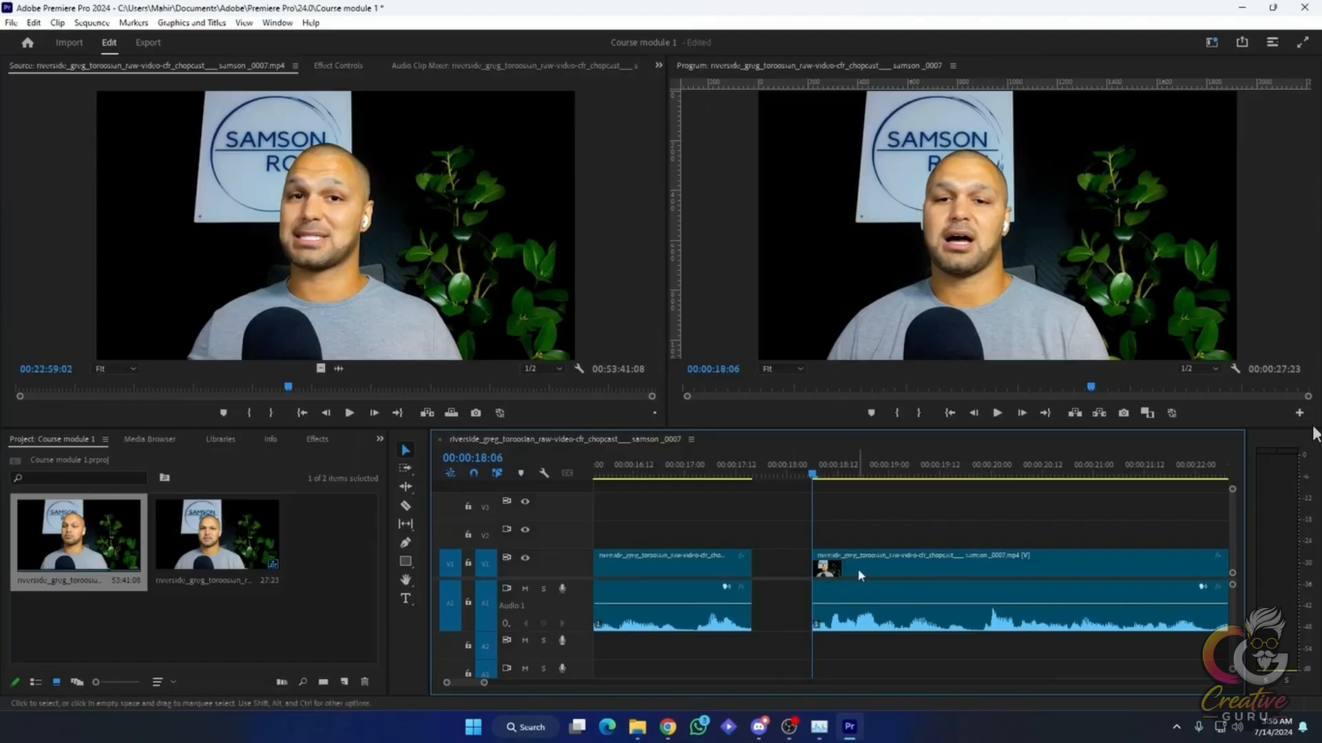
- Try to close the gap by moving the second clip by hand against the first, and undo the last move
drag(858, 568, 801, 570)
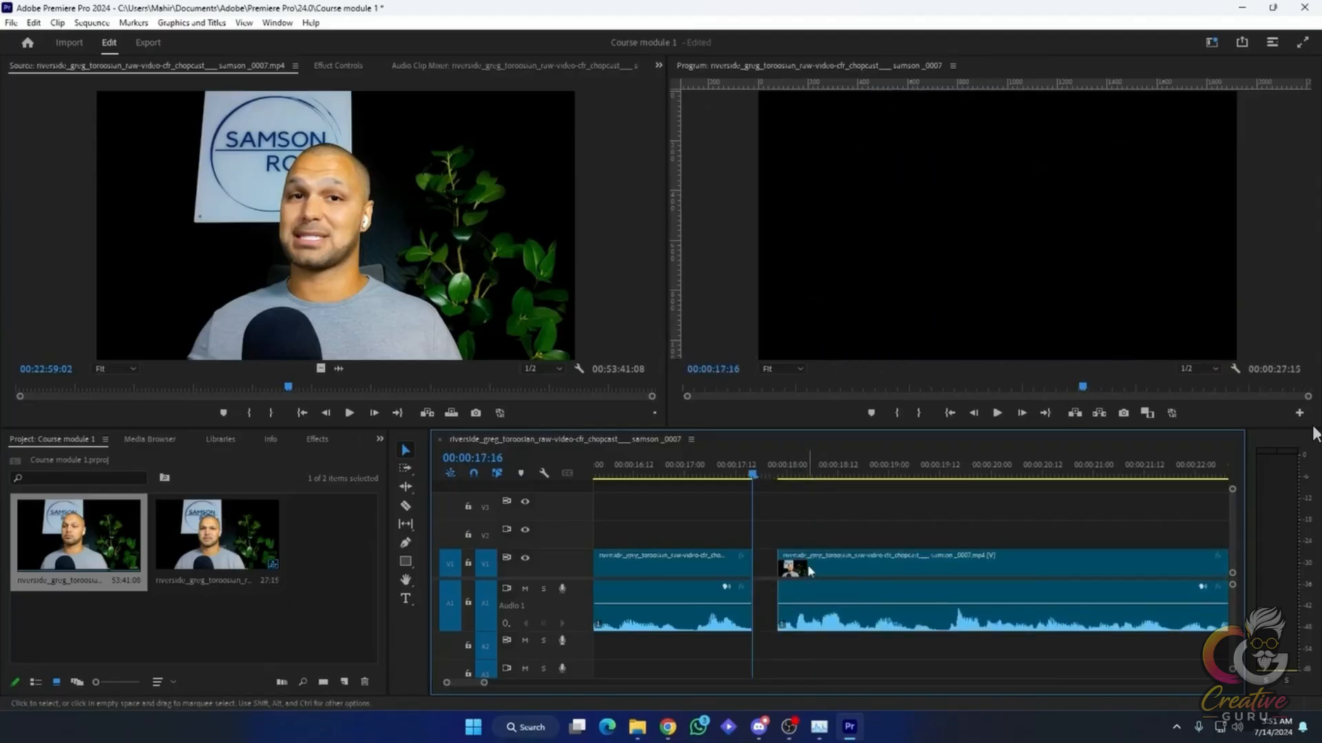
drag(812, 571, 785, 569)
key(ctrl+z)
mouse_move(871, 571)
mouse_down()
mouse_move(834, 572)
mouse_move(868, 563)
mouse_up()
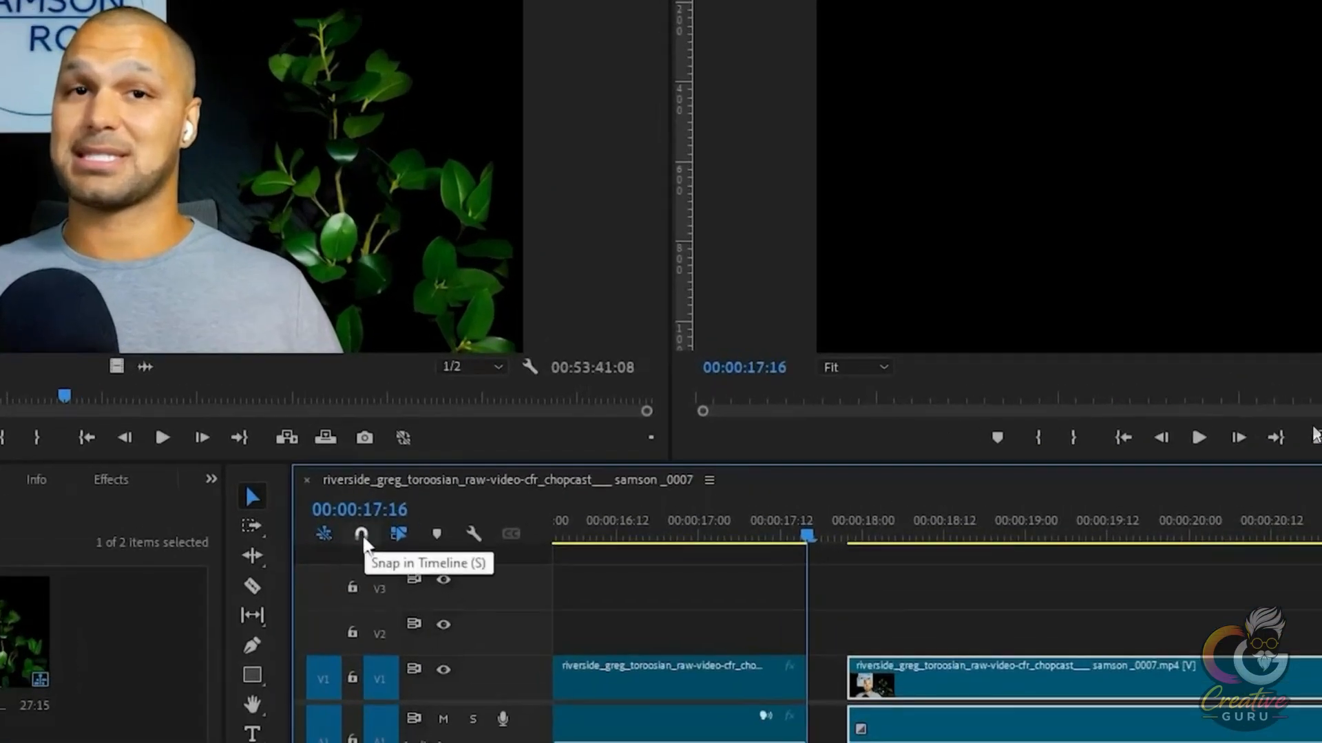
- Turn on timeline snapping and move the second clip directly against the end of the first at 00:00:17:16
click(362, 536)
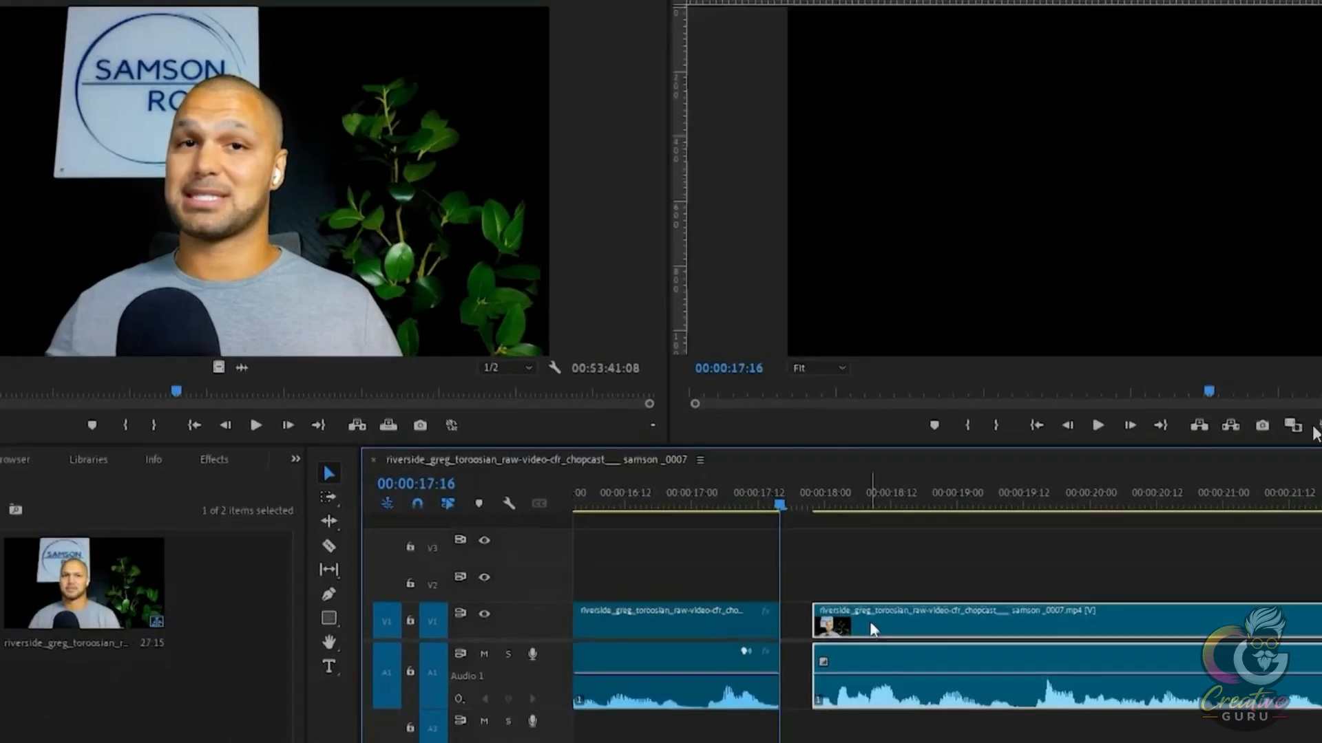
drag(827, 570, 802, 570)
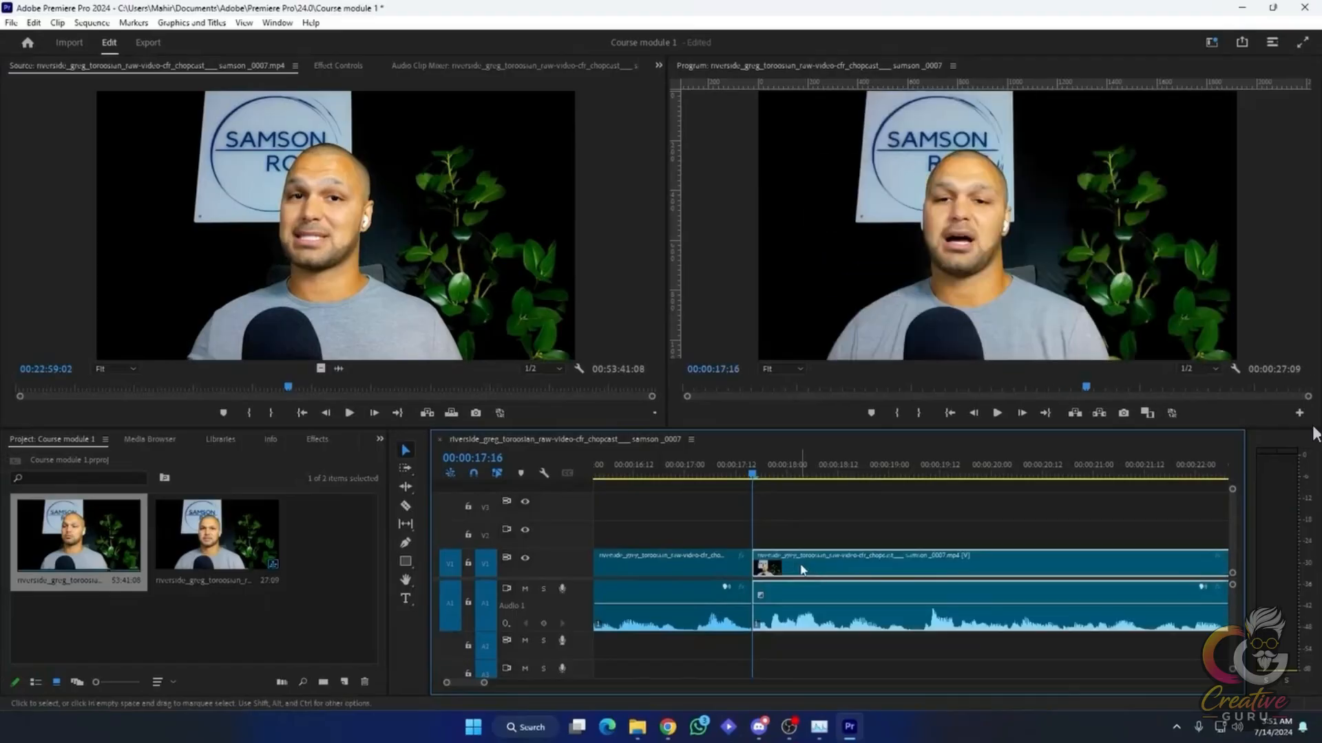
click(790, 521)
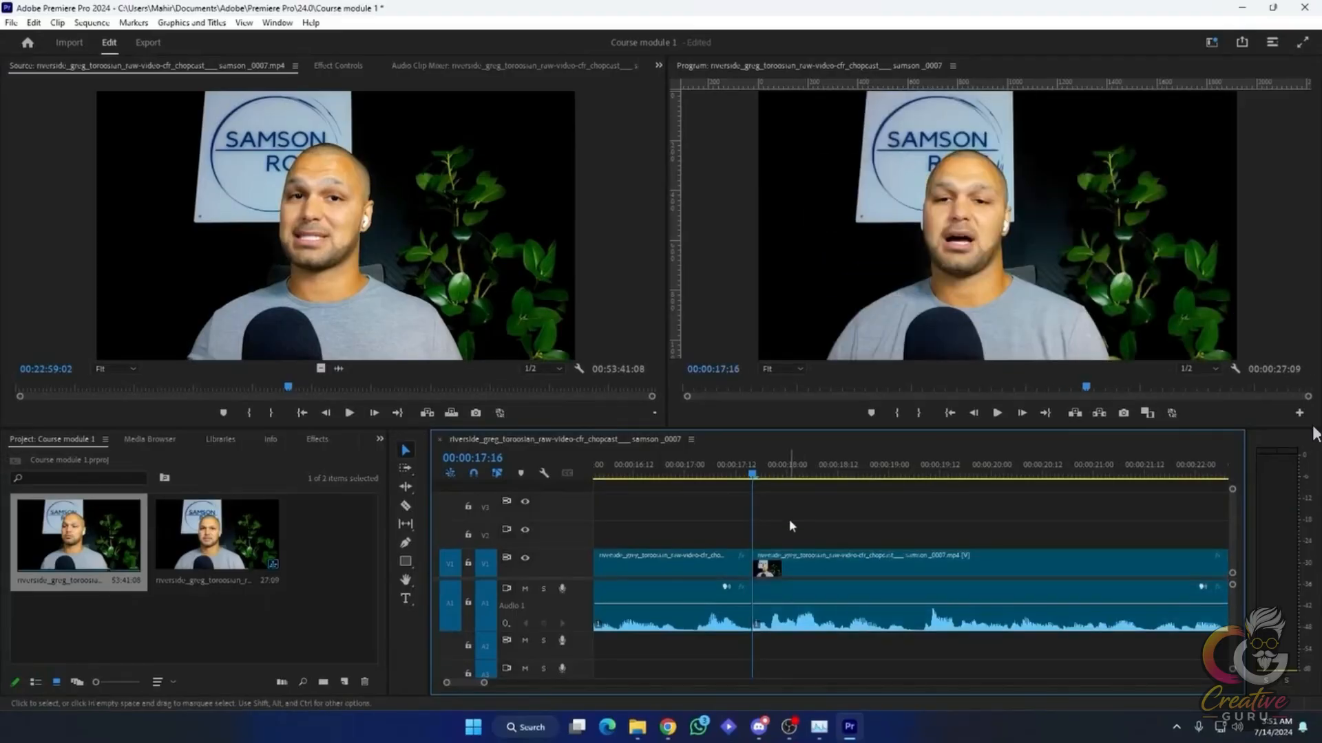
click(474, 474)
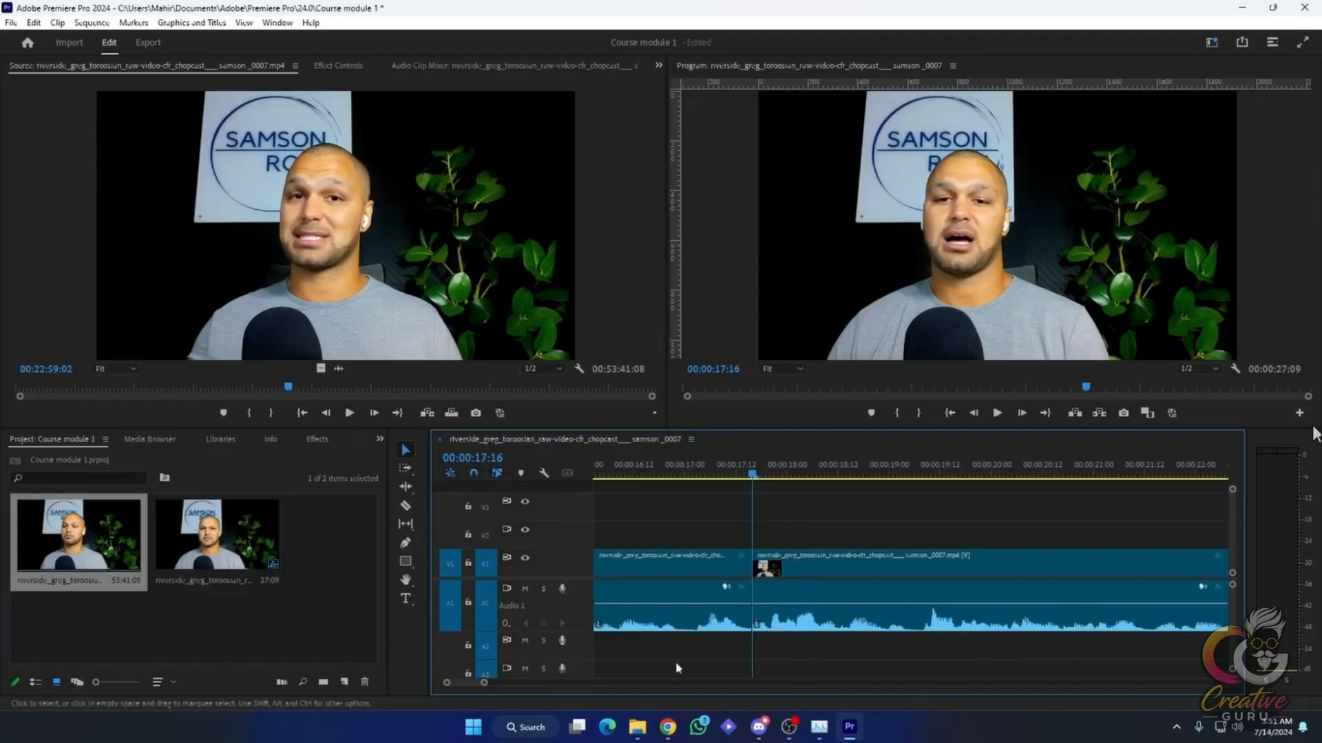
- Shift the second clip slightly later to open a small gap, and close that gap with Ripple Delete
click(776, 568)
drag(776, 567, 801, 568)
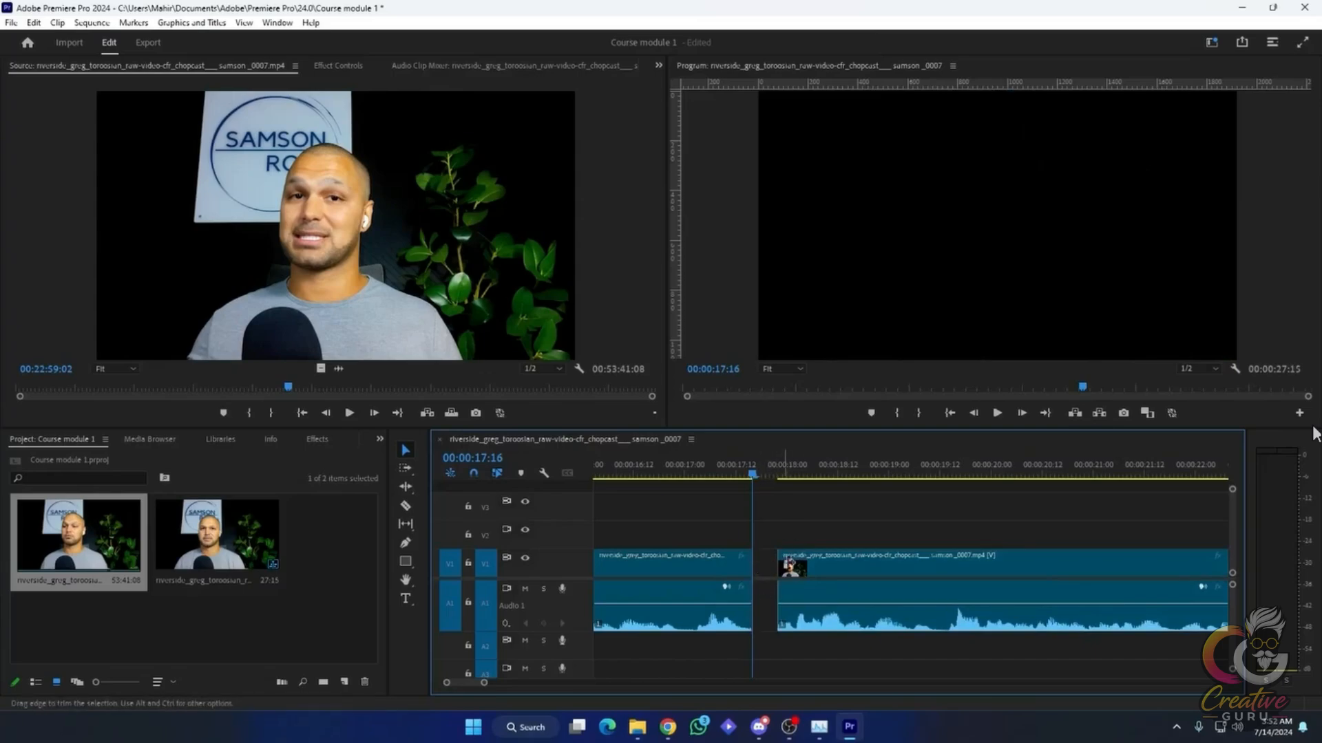
right_click(767, 563)
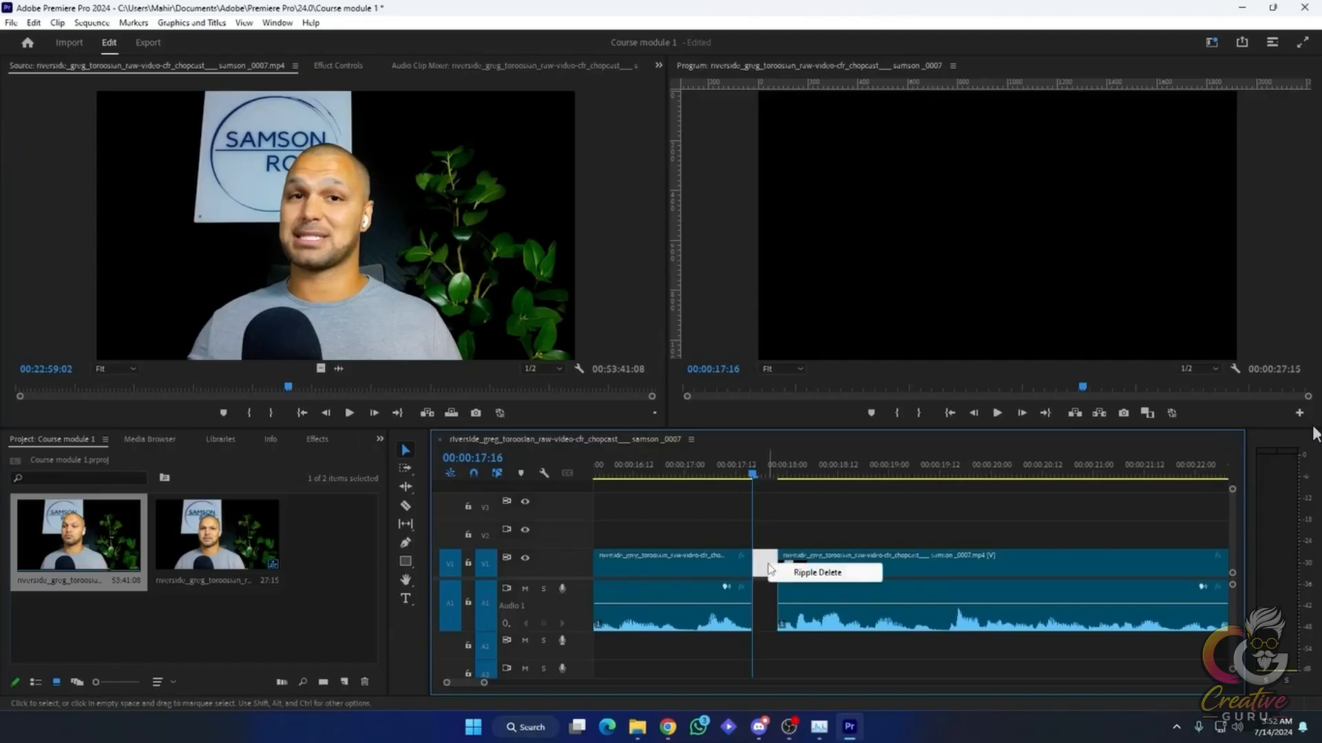
click(816, 573)
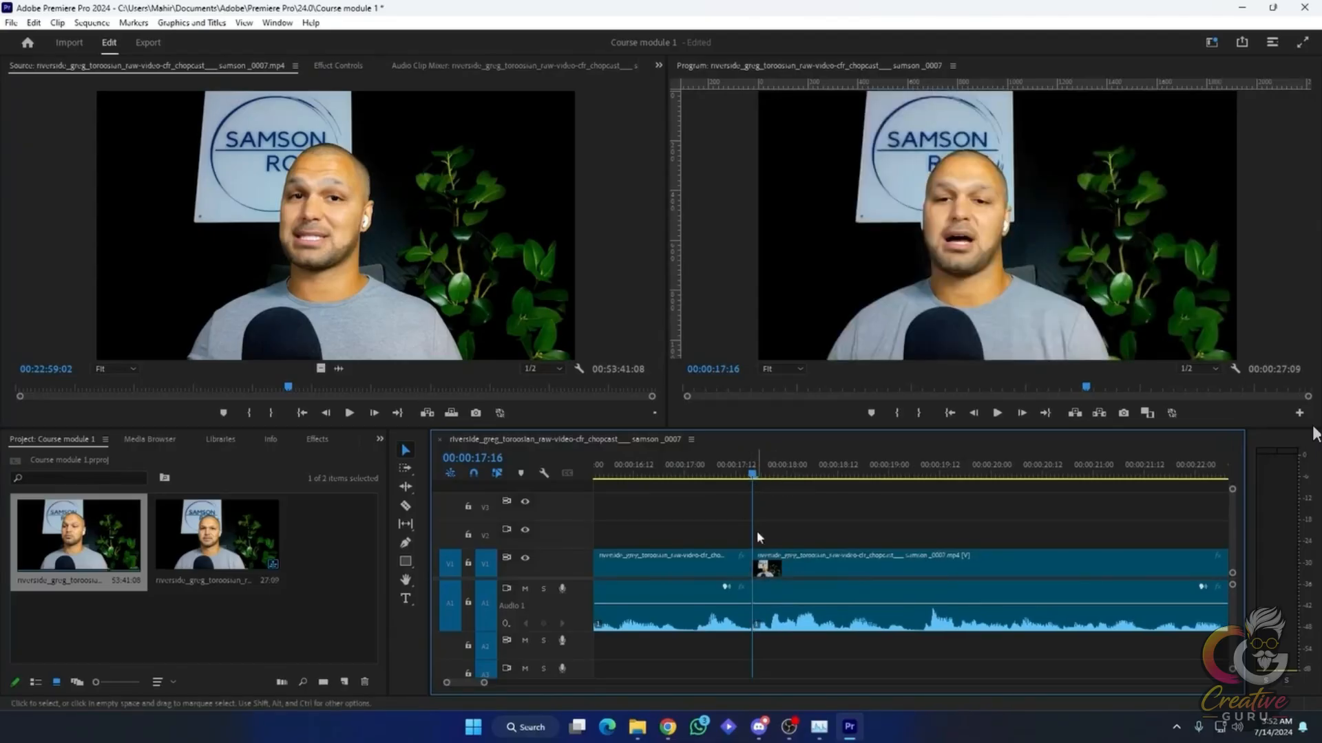
- Play the sequence from the joined cut at 00:00:17:16 to 00:00:20:06 to check the transition
key(minus)
key(minus)
key(minus)
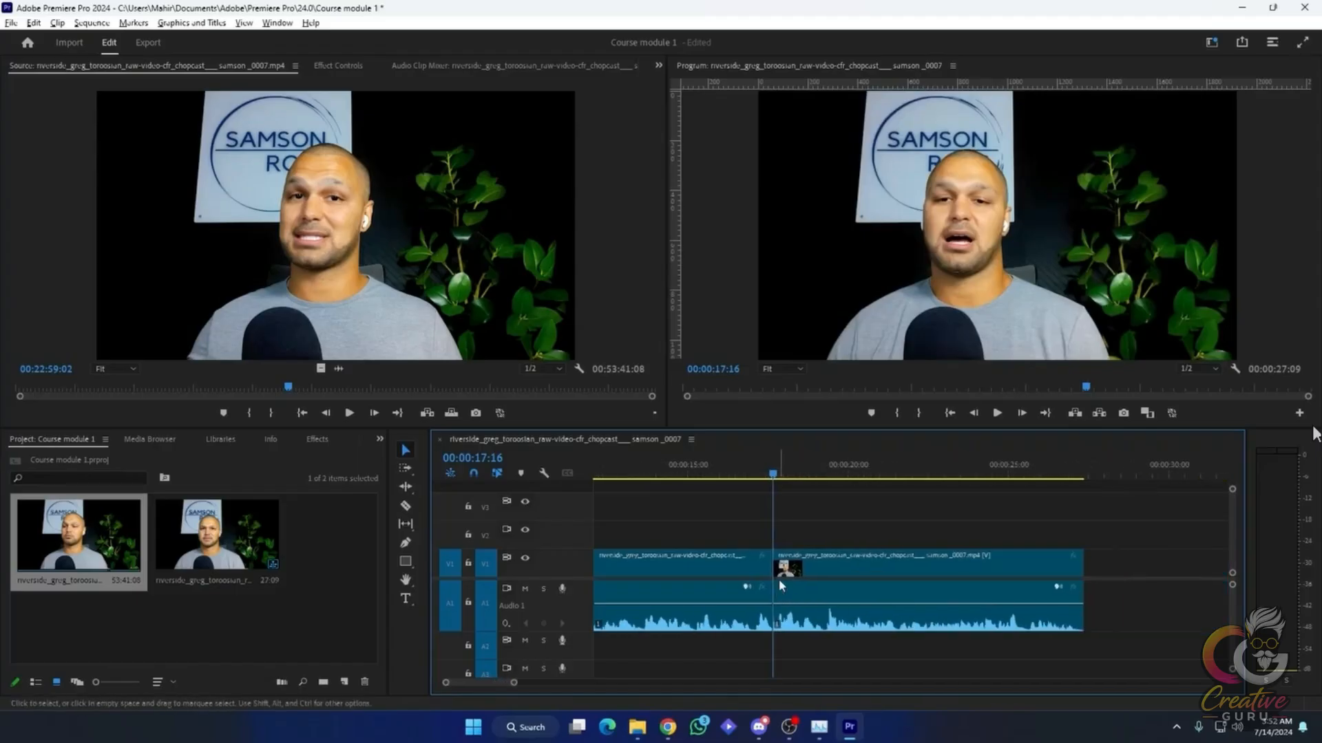
key(equal)
key(space)
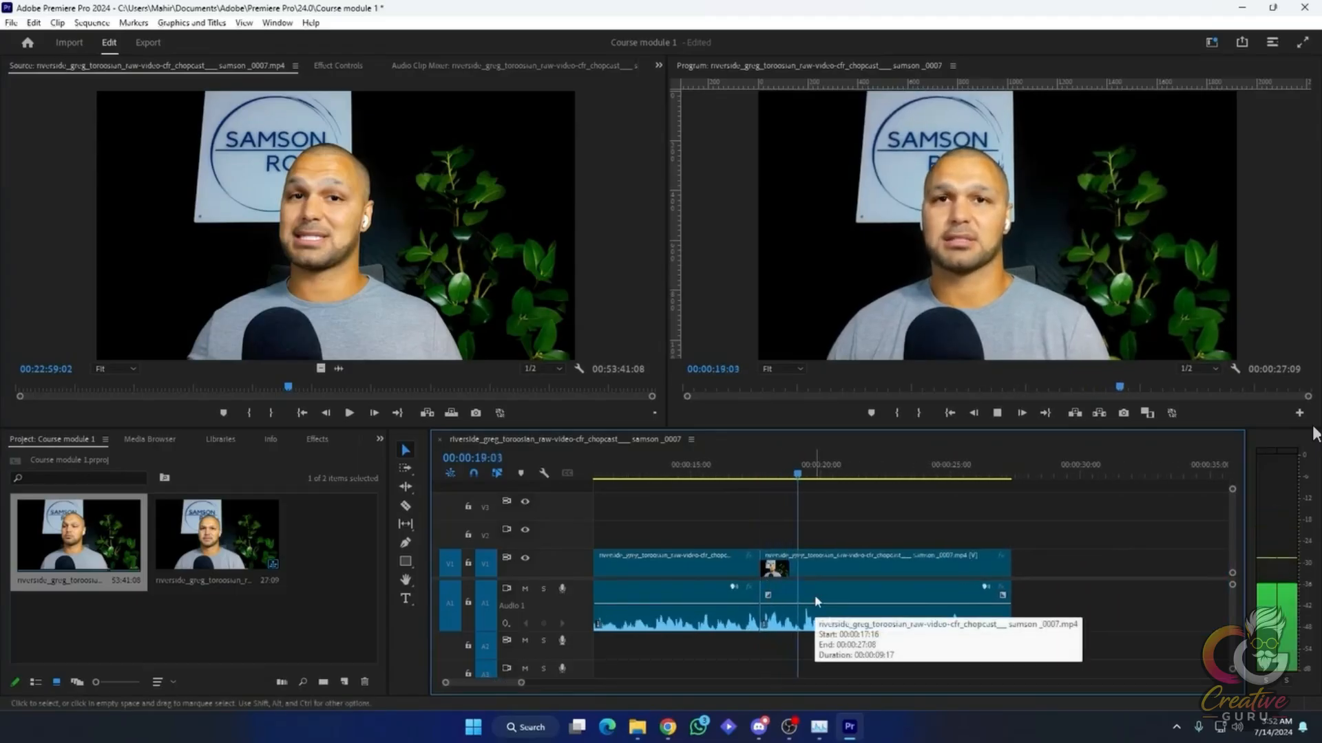
key(space)
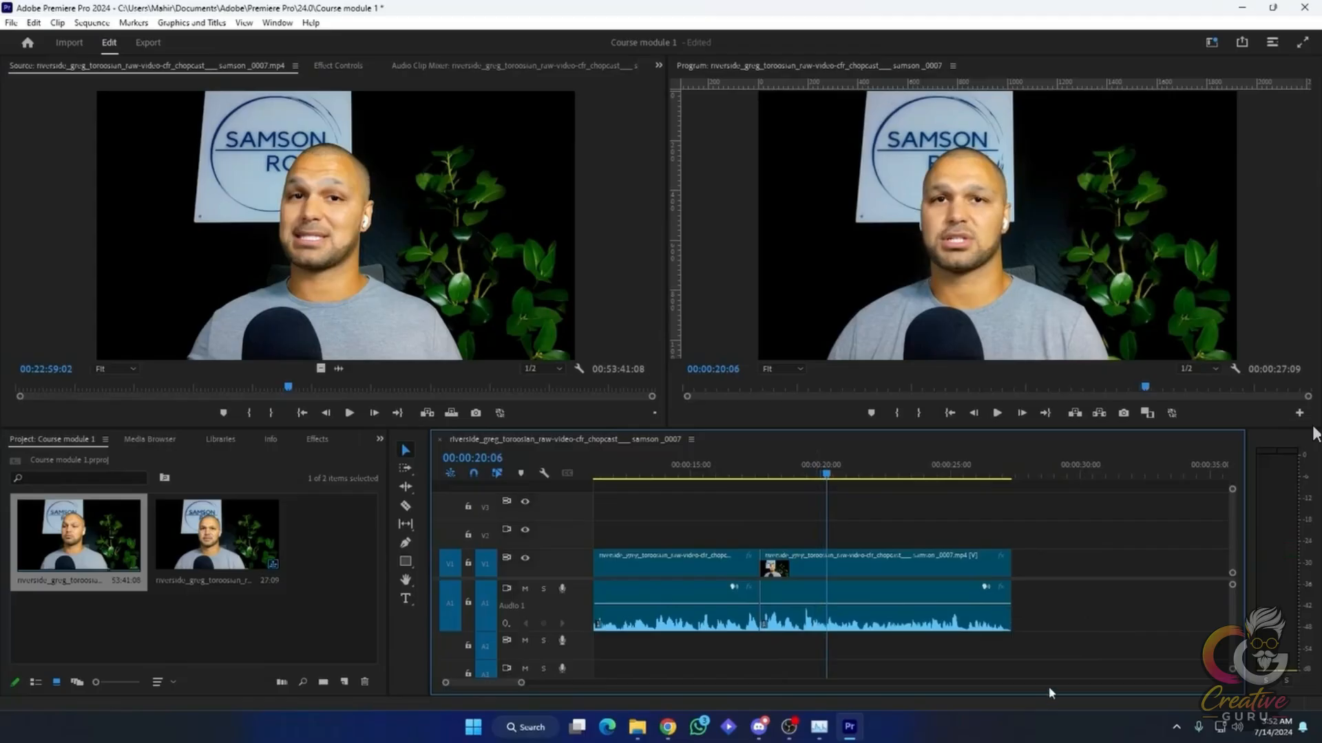
- Move the first clip to directly after the second one, and undo the move
key(minus)
alt+scroll(798, 551, down, 5)
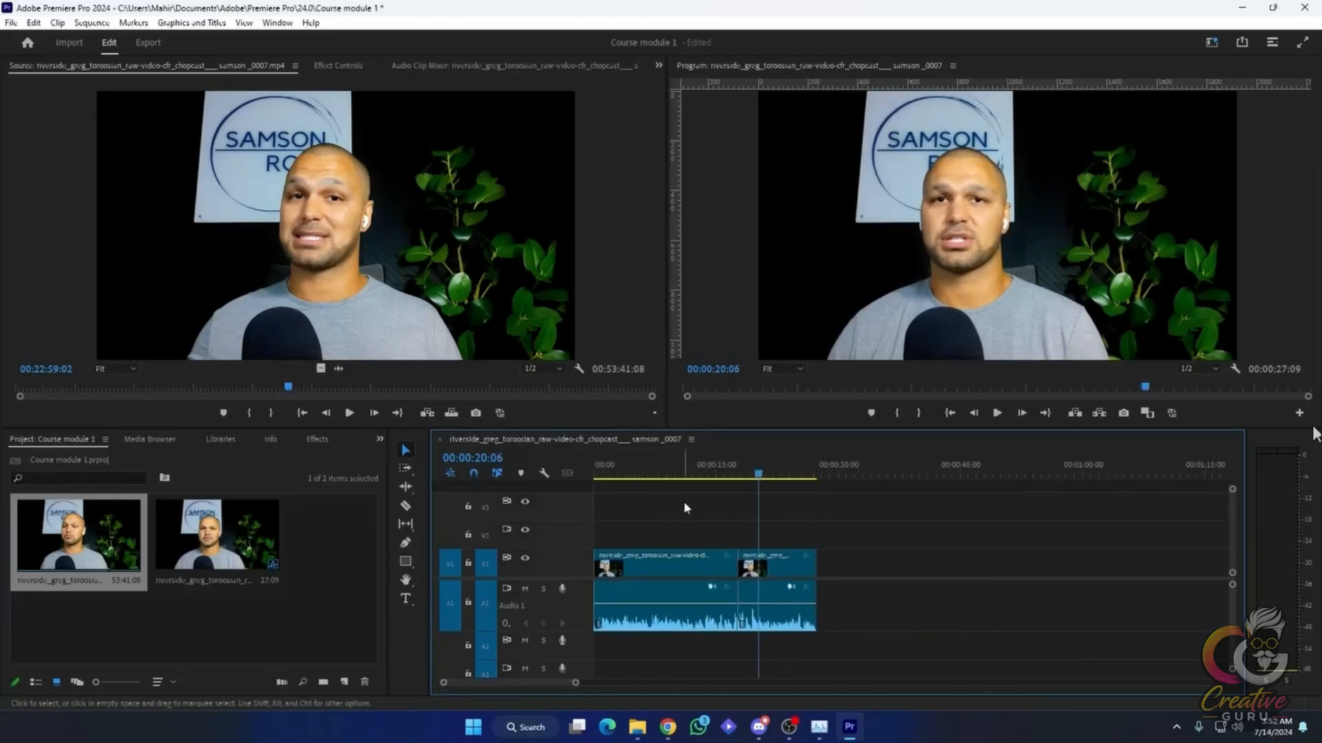
drag(641, 568, 849, 567)
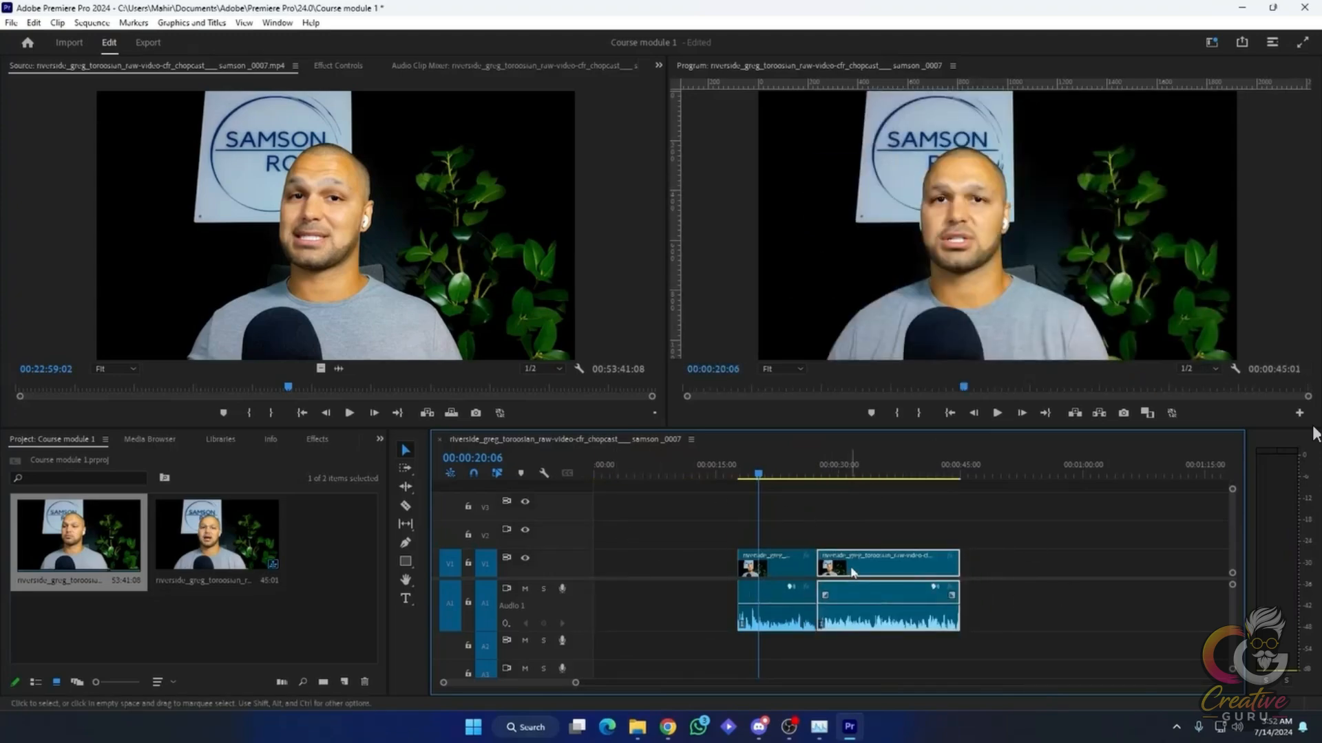
key(ctrl+z)
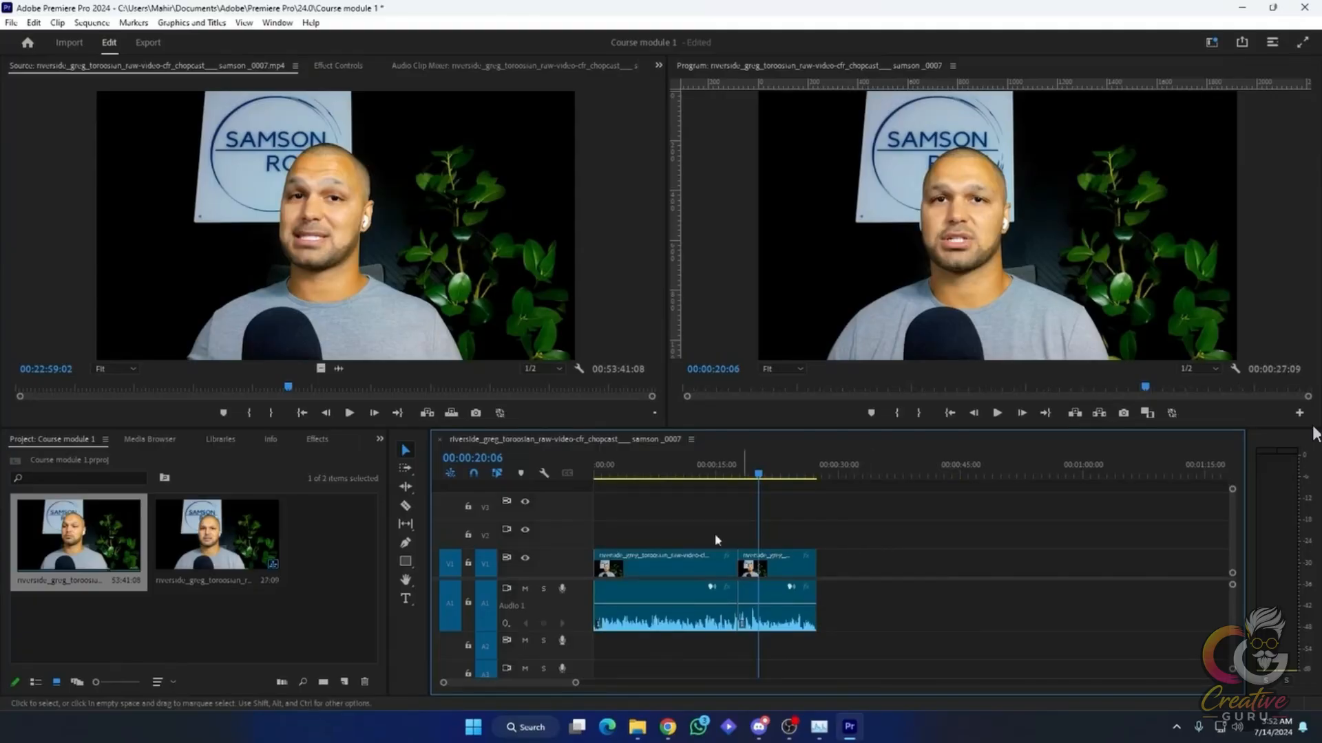
- Move the first clip's video up to track V3 and place the playhead at 00:00:16:01
click(649, 570)
drag(649, 570, 678, 518)
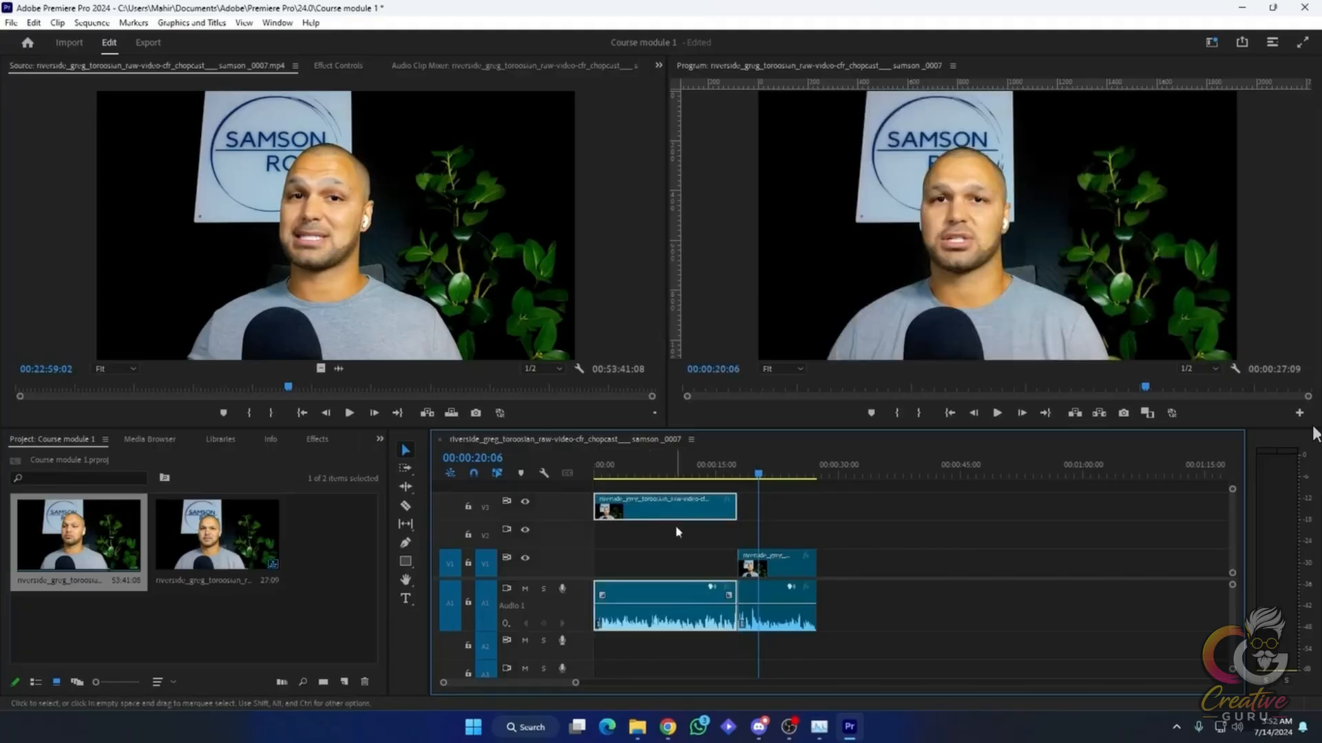
drag(699, 474, 723, 473)
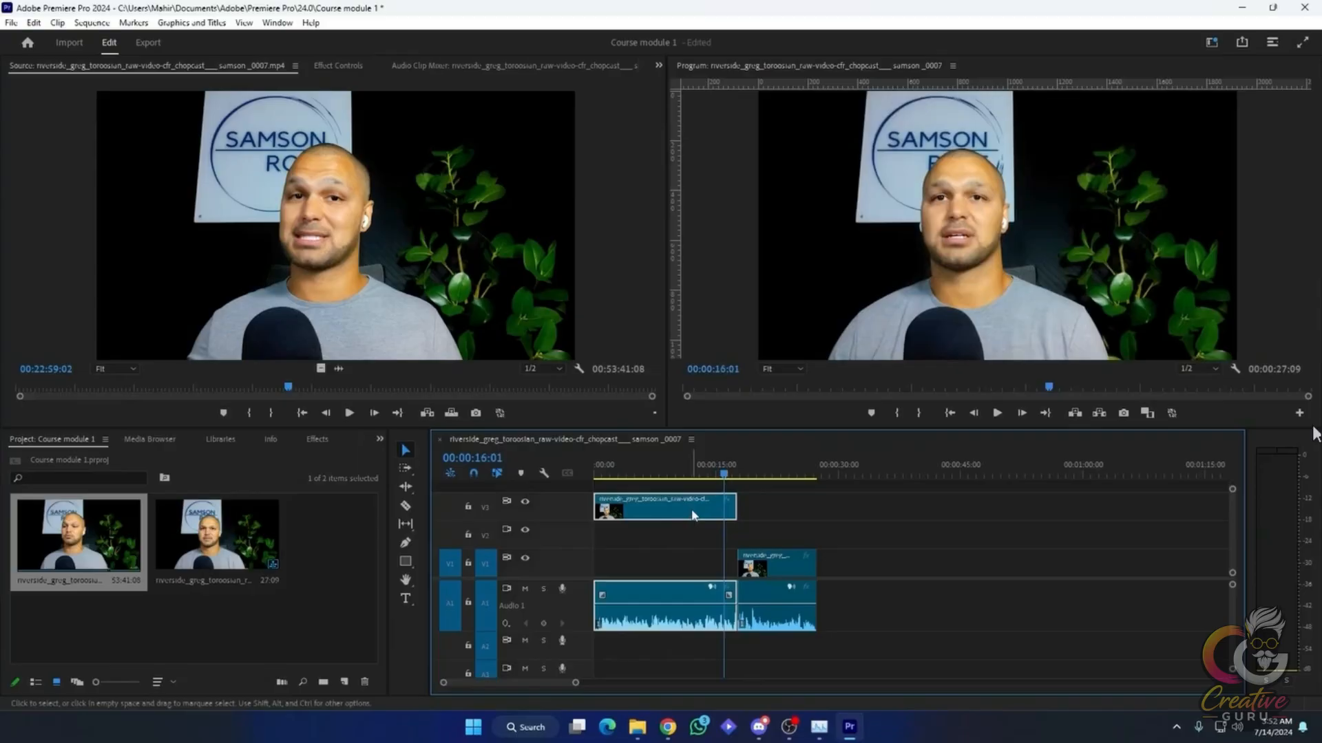
- Move the V3 clip to directly after the second clip, and return it to the sequence start on V1
drag(693, 515, 917, 513)
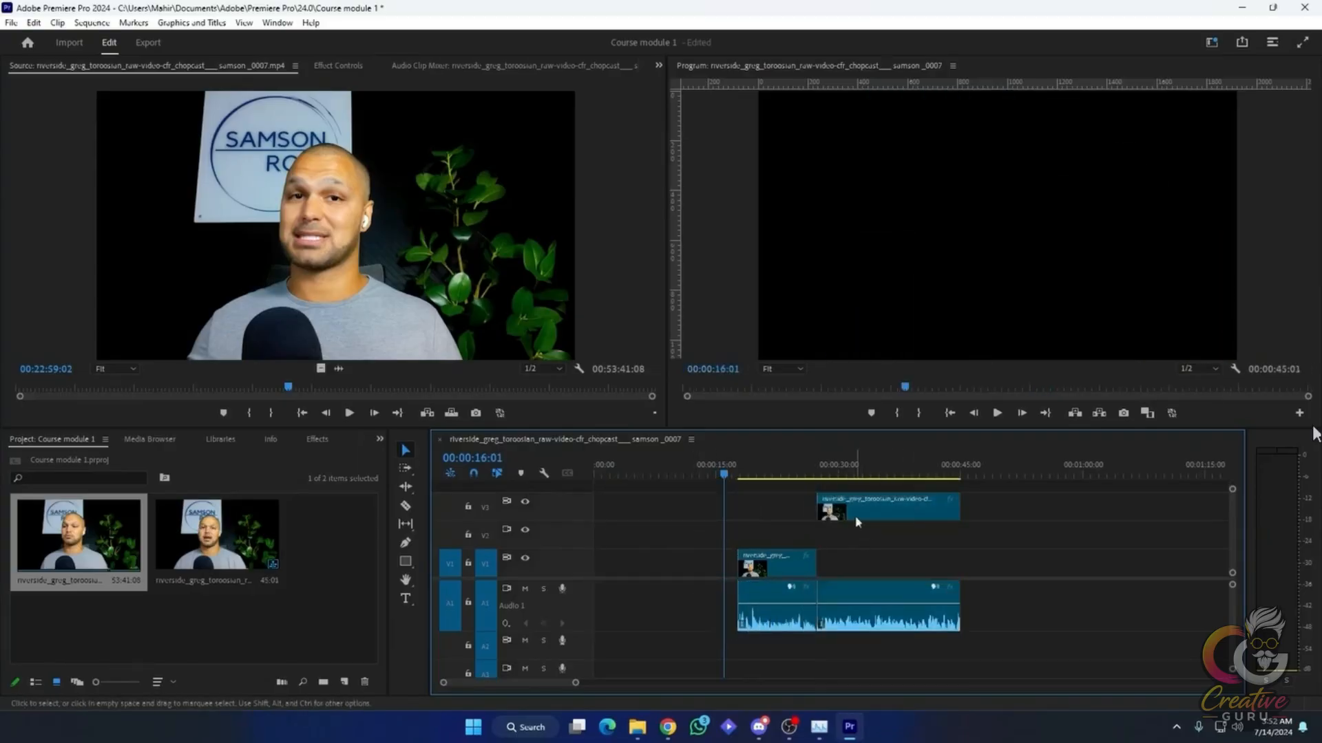
drag(873, 511, 589, 571)
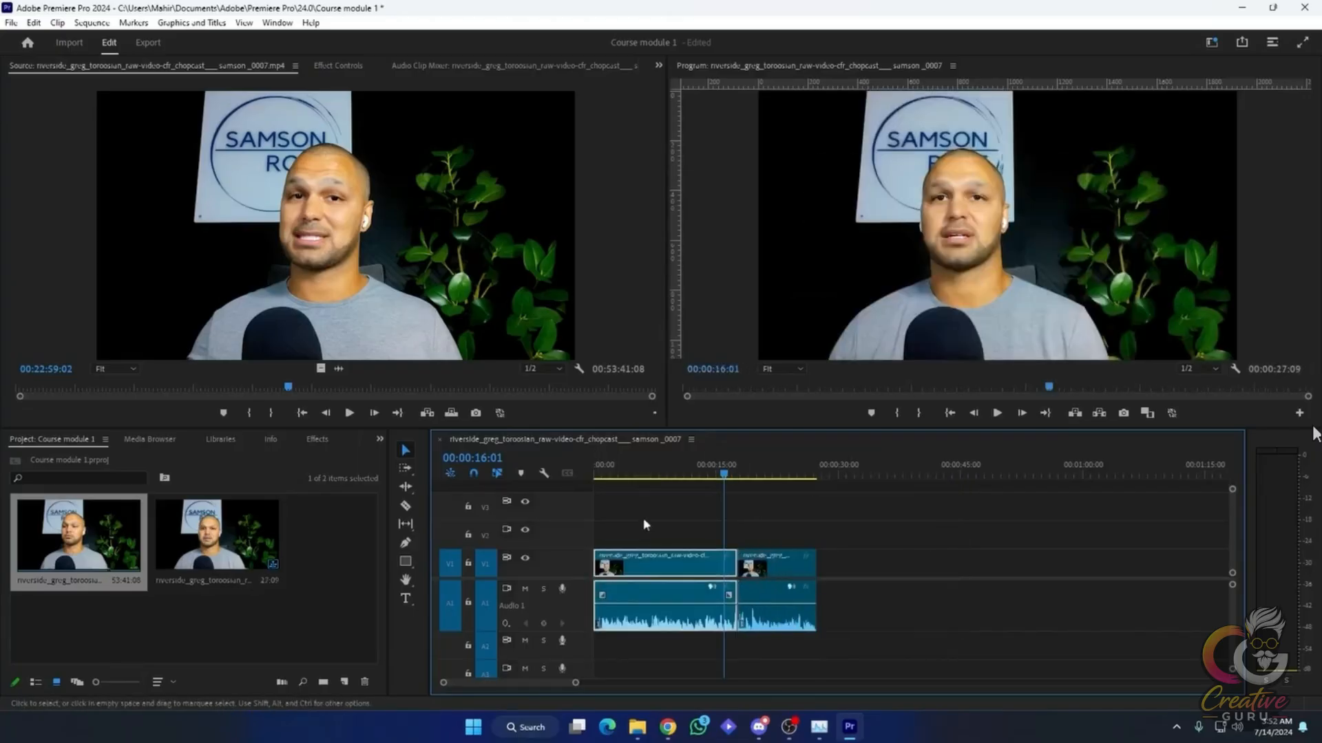
click(647, 515)
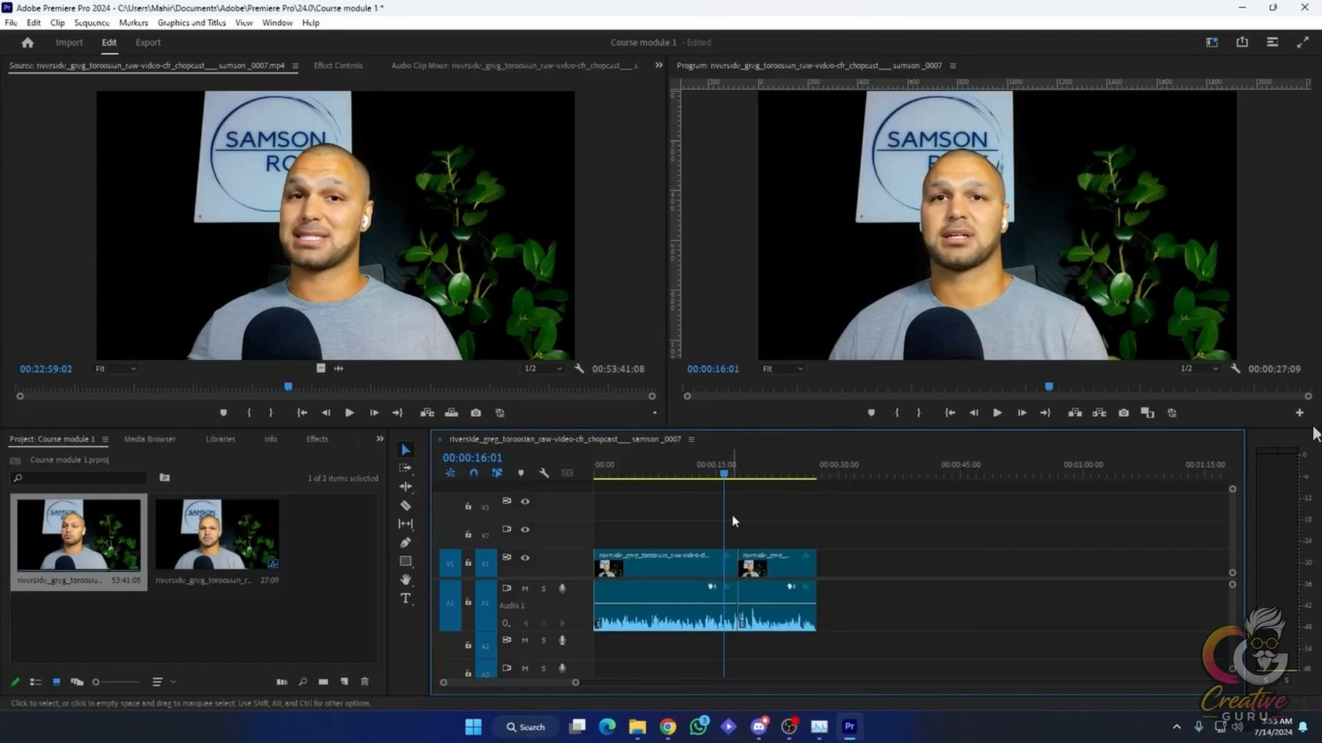
- Place the playhead at 00:00:15:21 within the first clip
scroll(723, 633, up, 5)
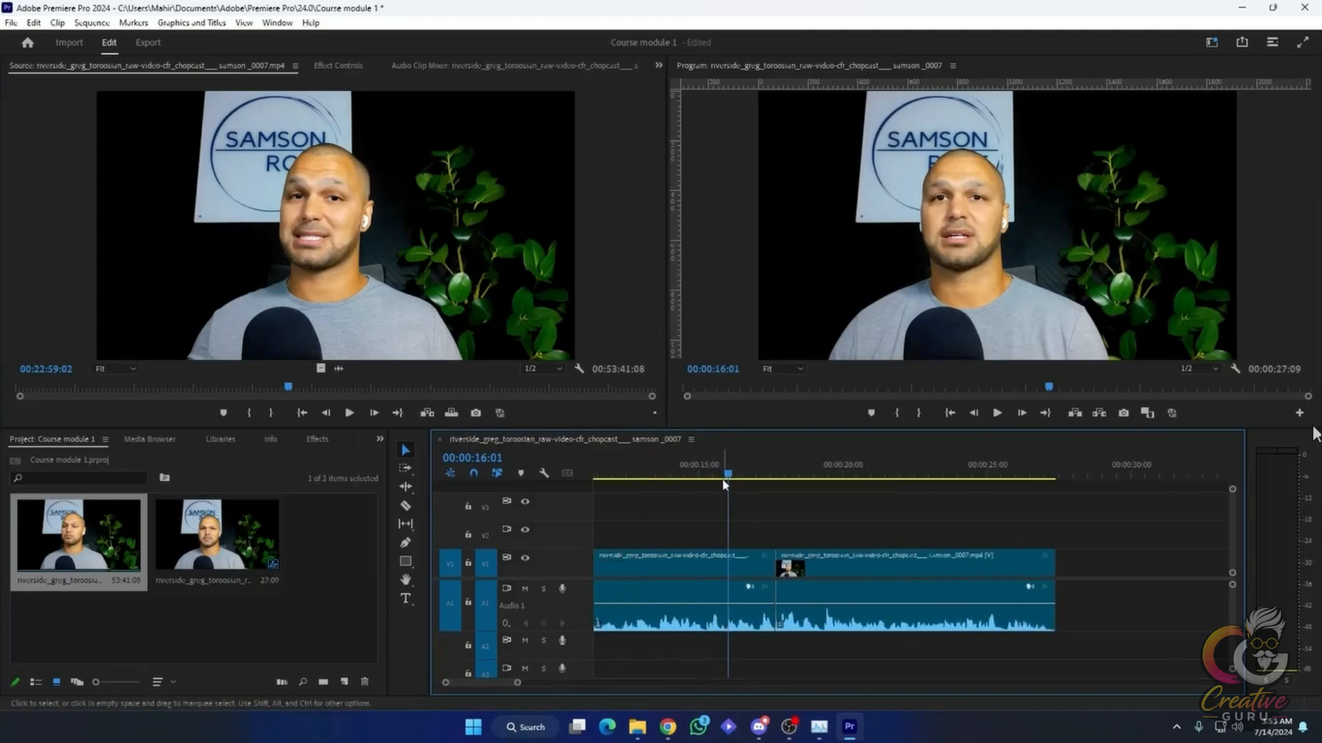
drag(727, 476, 723, 476)
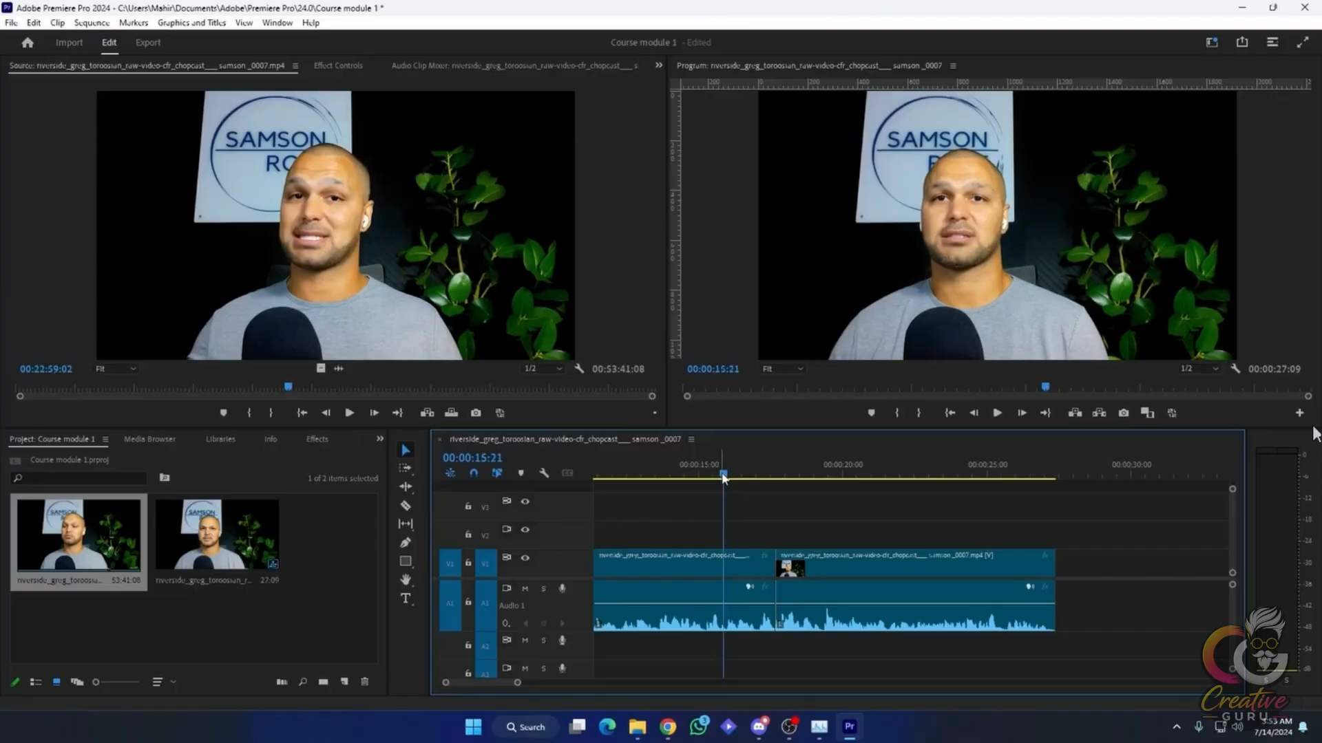